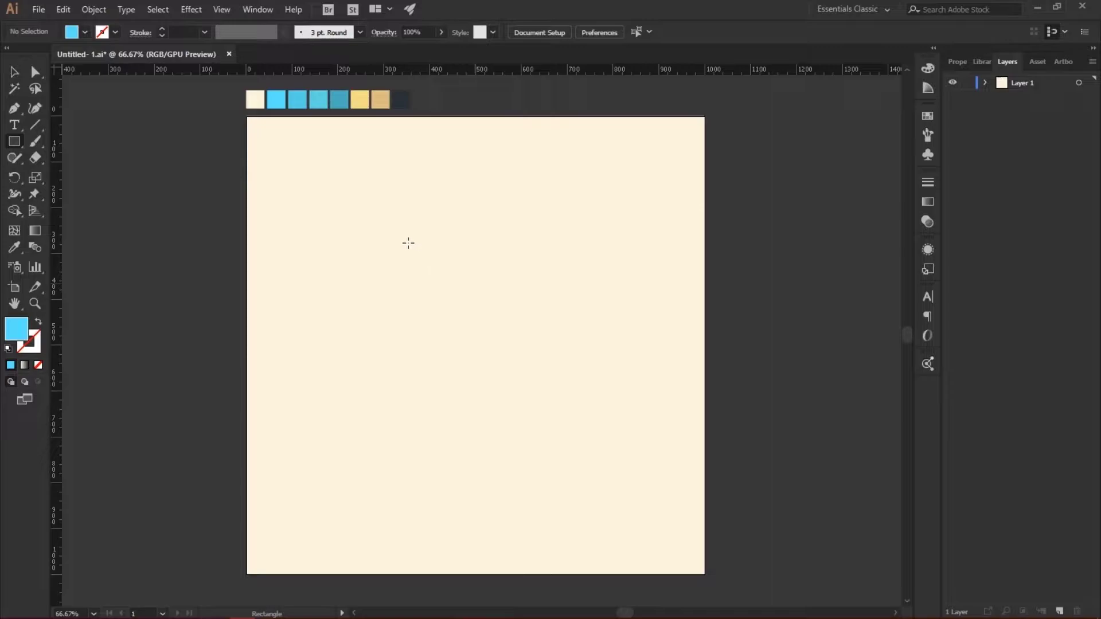
Draw a cyan rectangle on the artboard as the lamp shade
drag(410, 235, 512, 360)
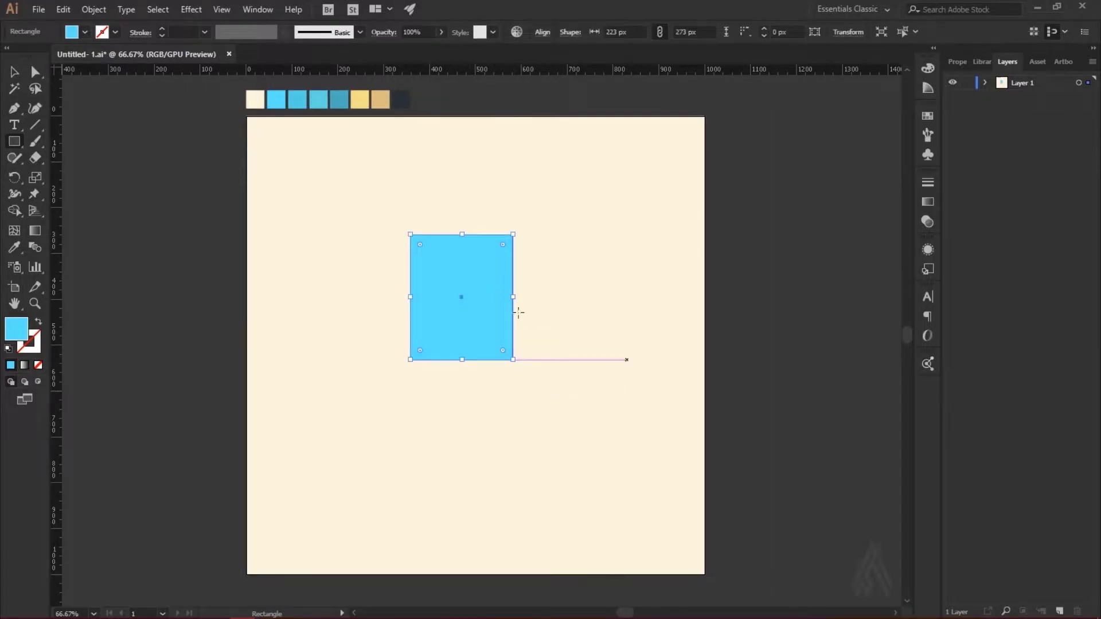
click(16, 248)
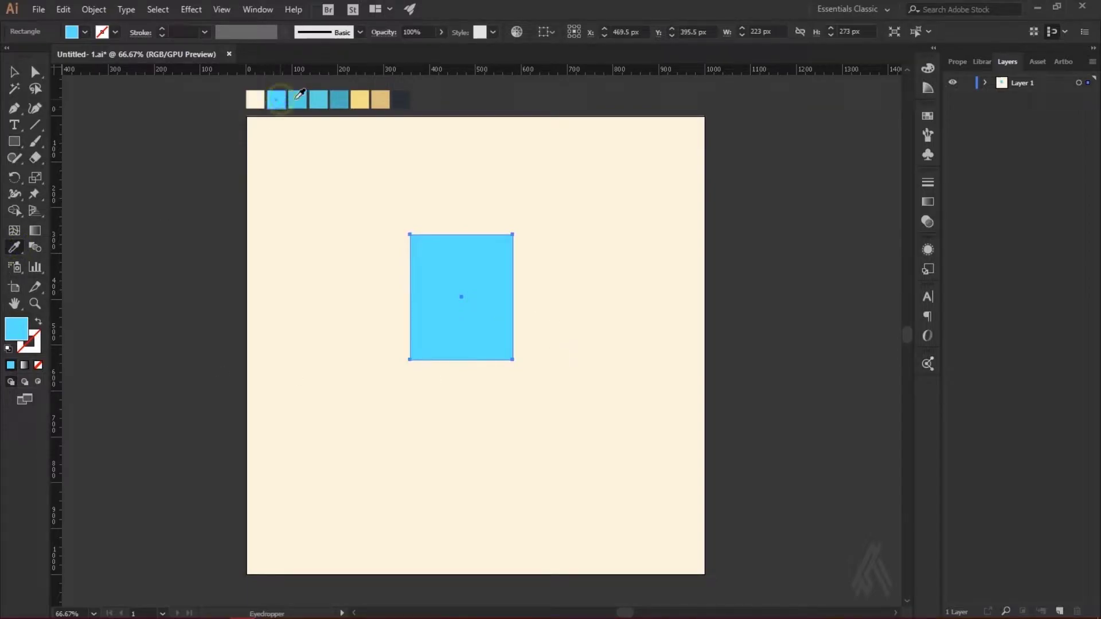
click(17, 73)
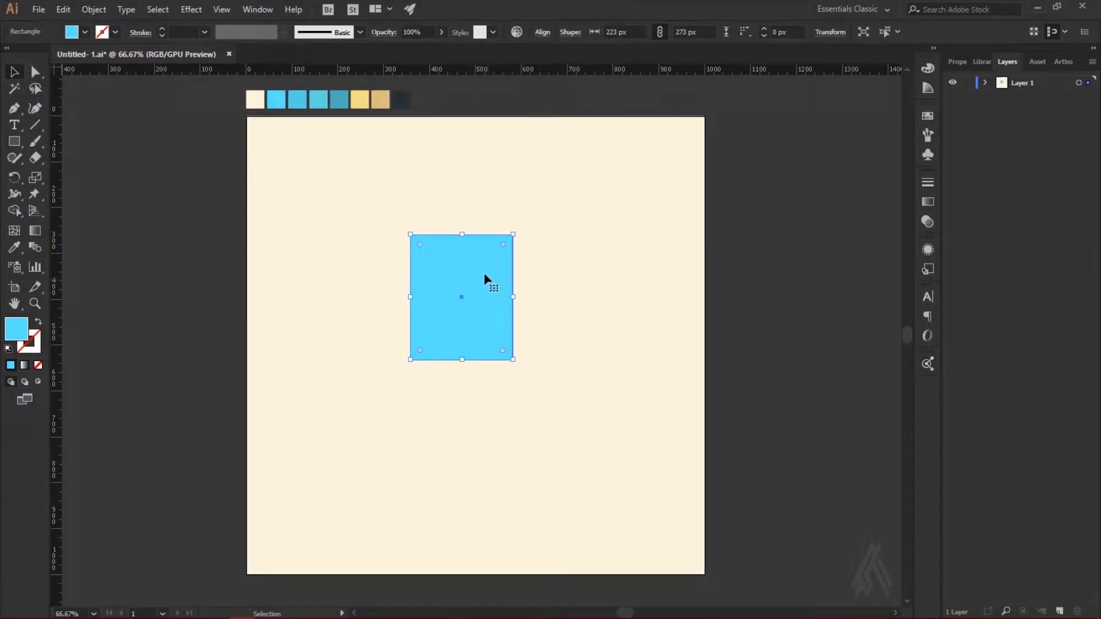
Duplicate the rectangle, fill the copy with the darker blue swatch, and fit it over the right half
drag(493, 277, 624, 273)
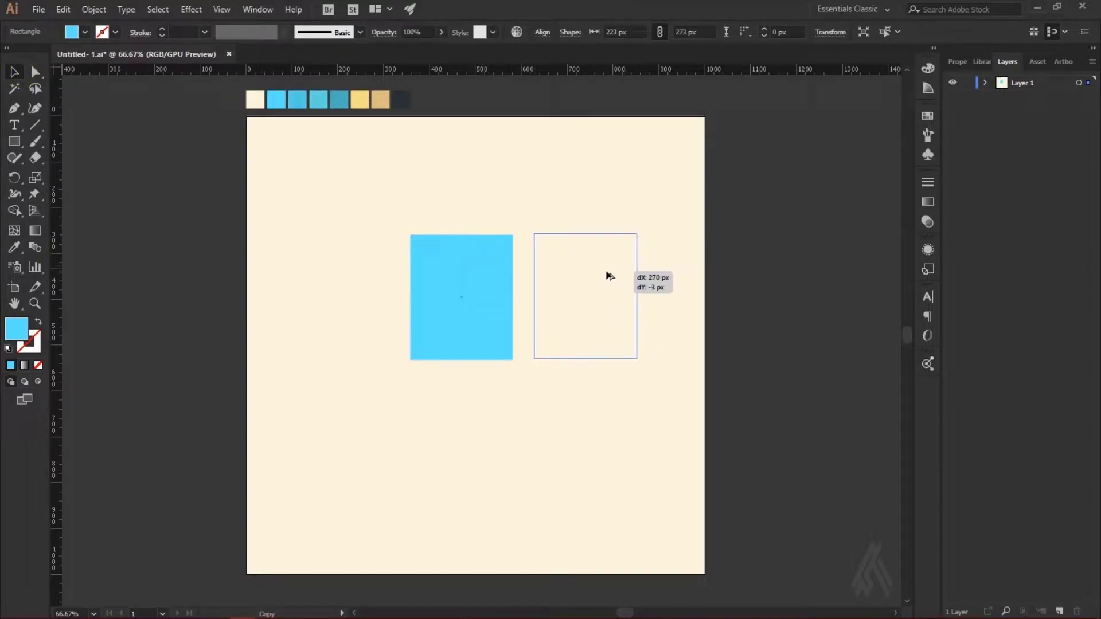
click(16, 248)
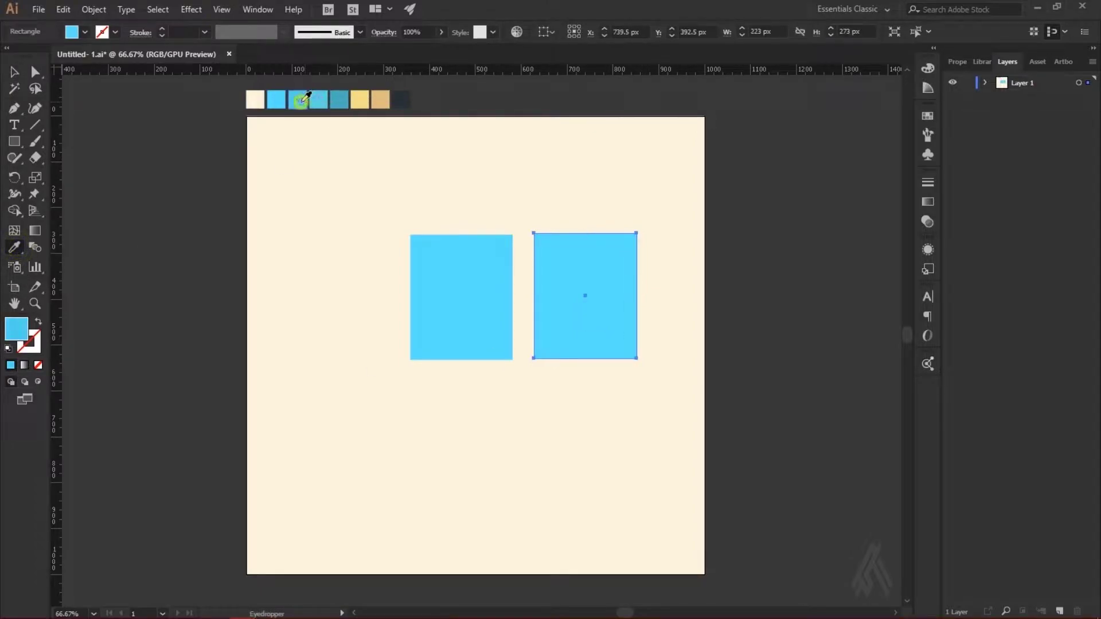
click(297, 100)
click(14, 72)
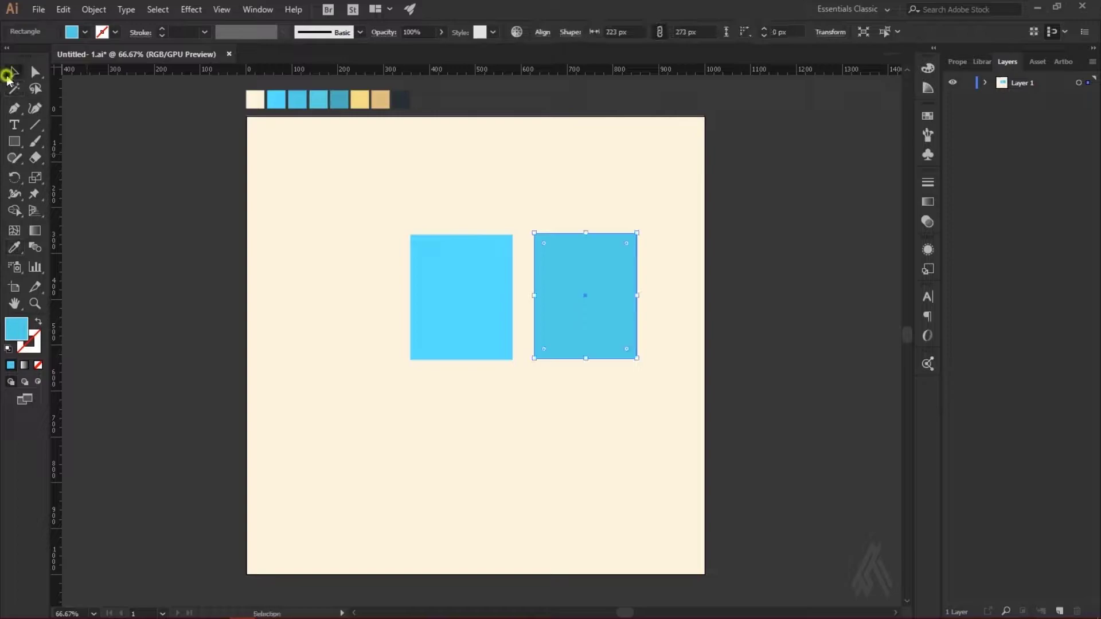
drag(609, 274, 485, 275)
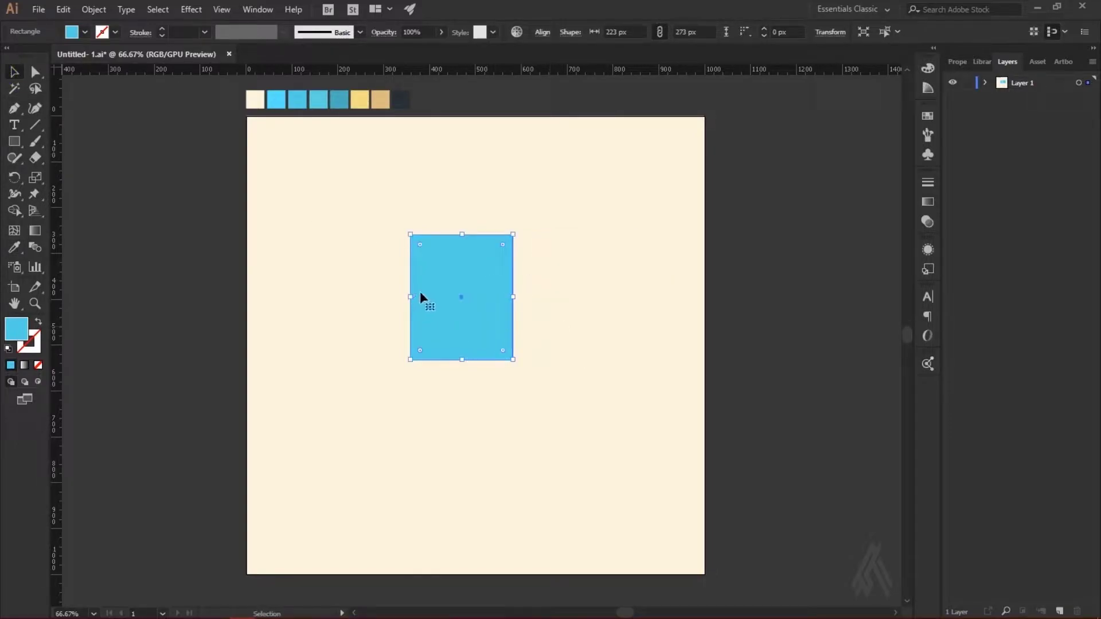
drag(410, 297, 462, 297)
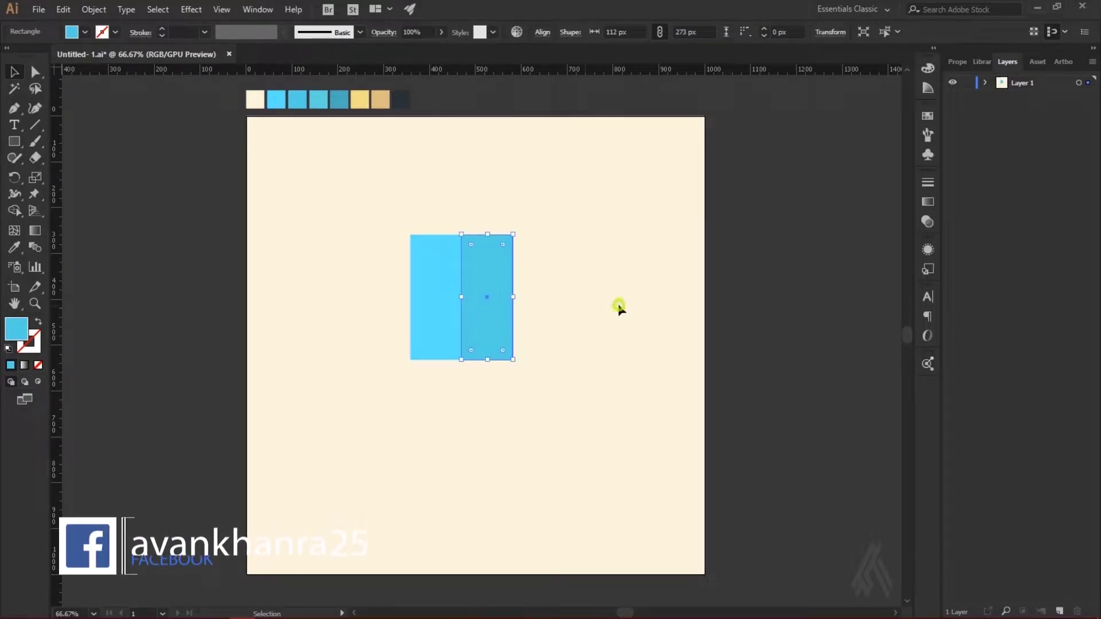
click(601, 205)
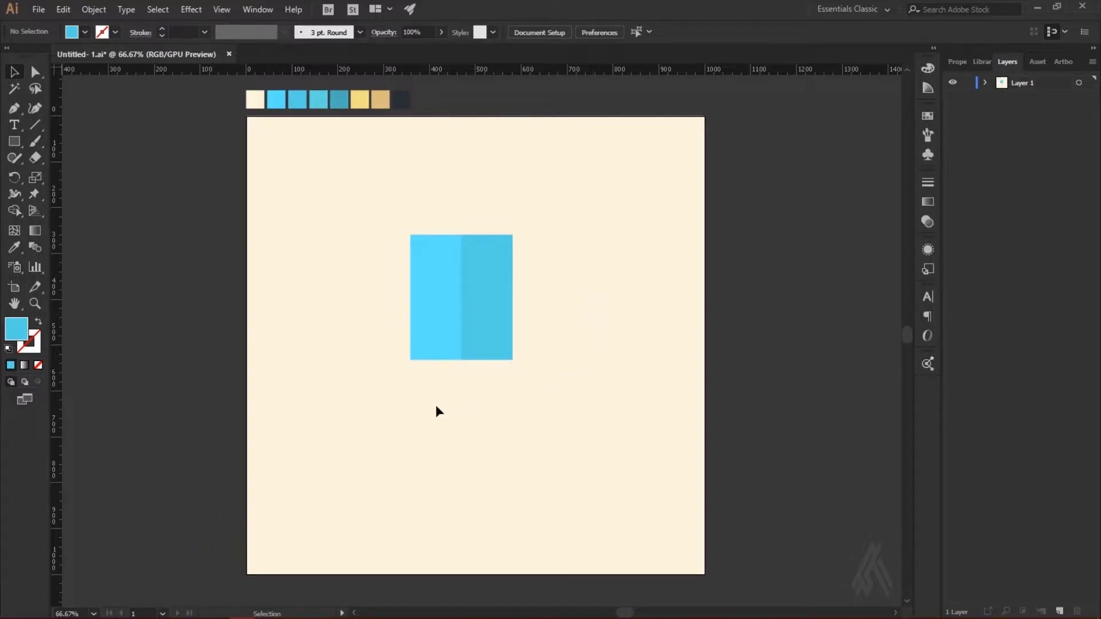
Draw a thin strip along the shade's bottom edge and fill it with a swatch blue
click(16, 144)
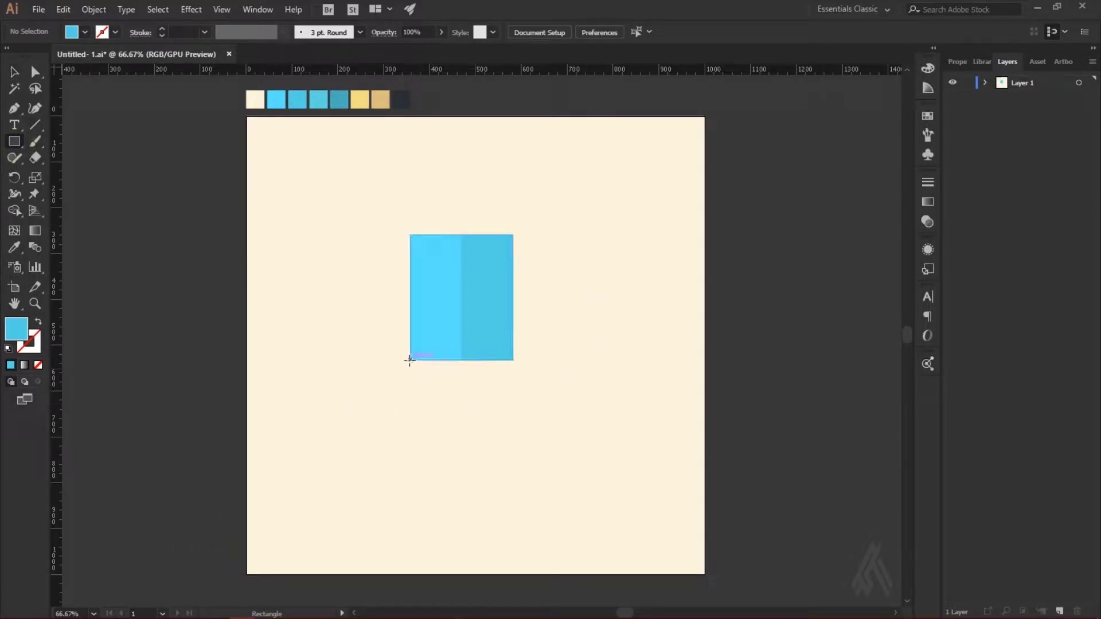
drag(410, 360, 446, 357)
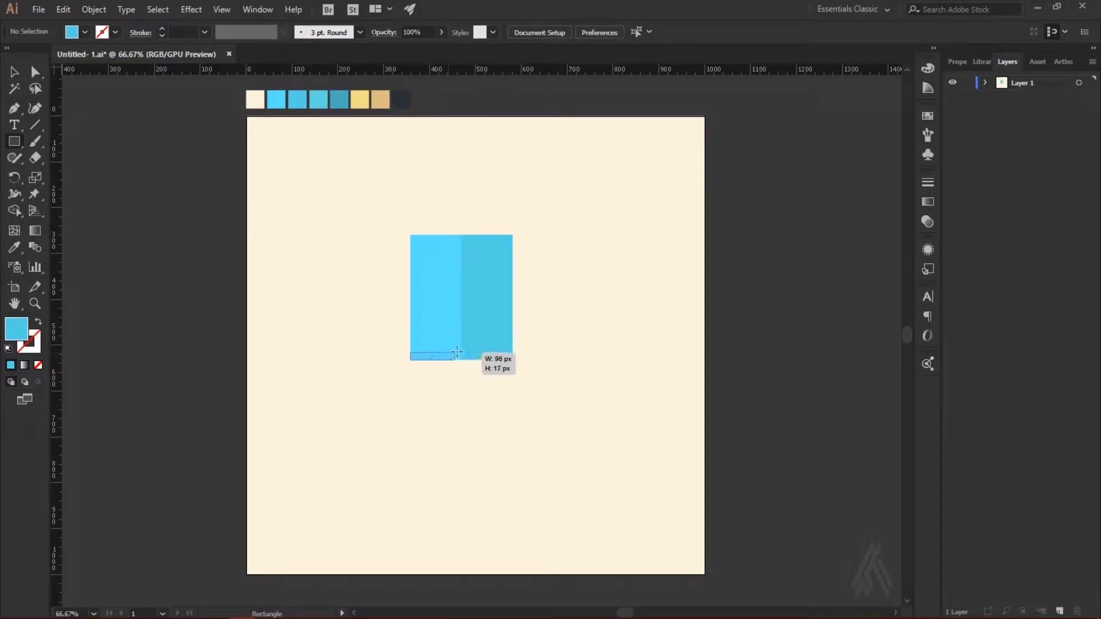
mouse_move(447, 358)
mouse_down()
mouse_move(508, 342)
mouse_move(460, 347)
mouse_move(513, 341)
mouse_move(513, 351)
mouse_up()
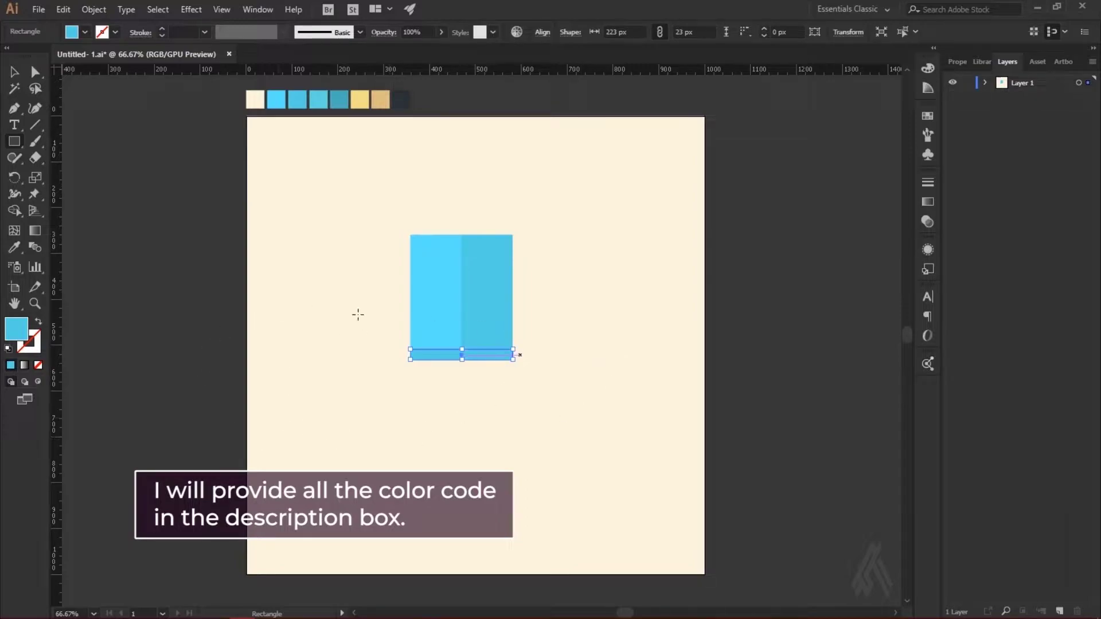
click(14, 247)
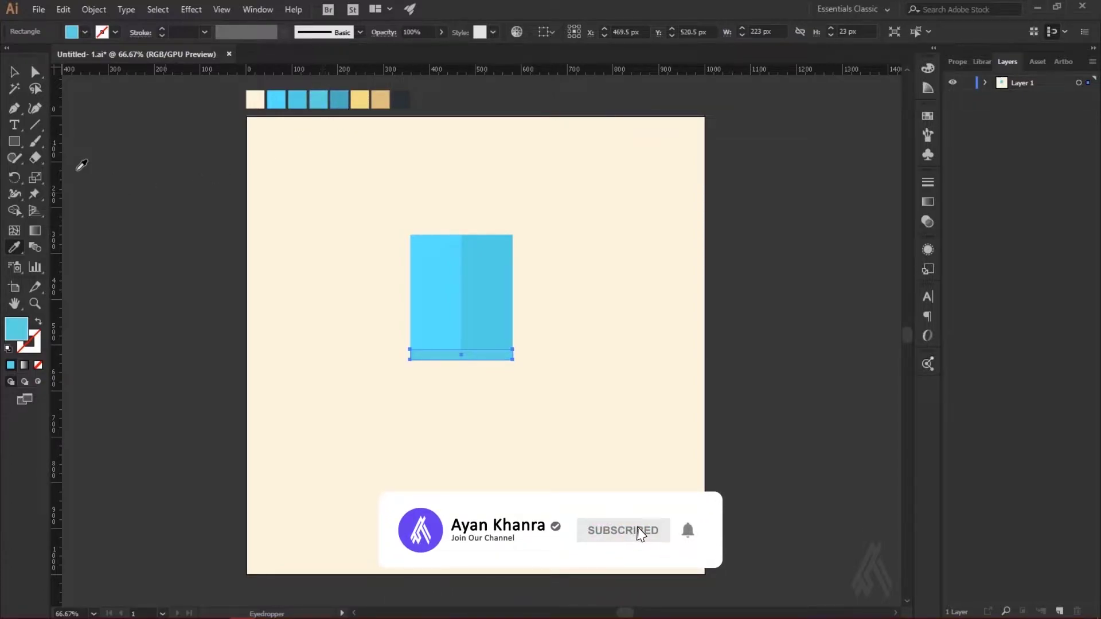
click(15, 72)
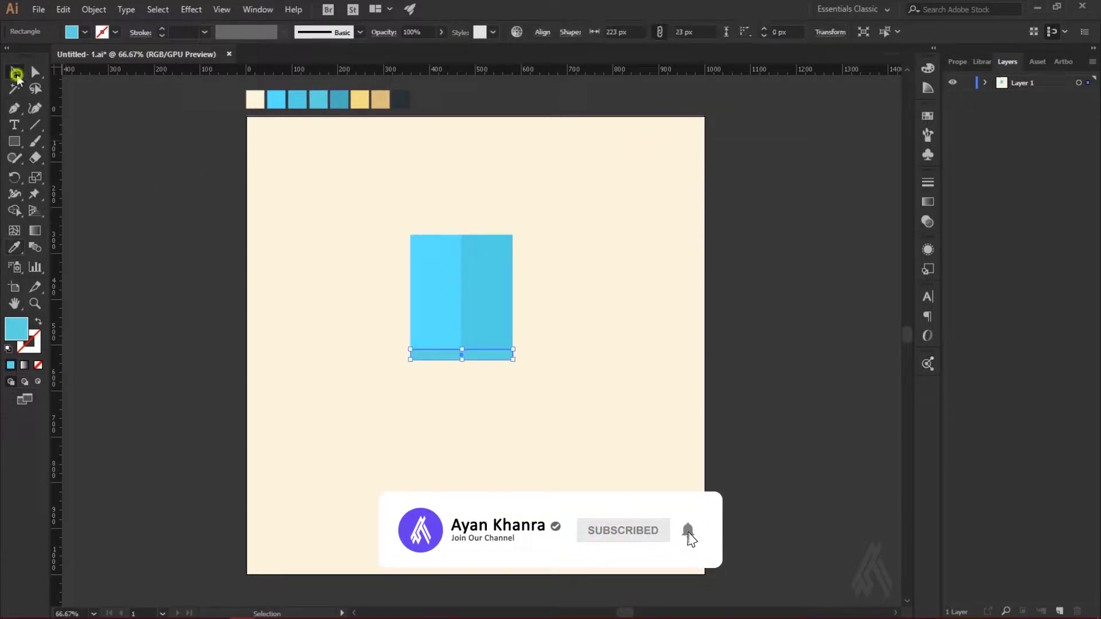
Alt-drag a duplicate of the thin bottom strip beside the shade
click(589, 339)
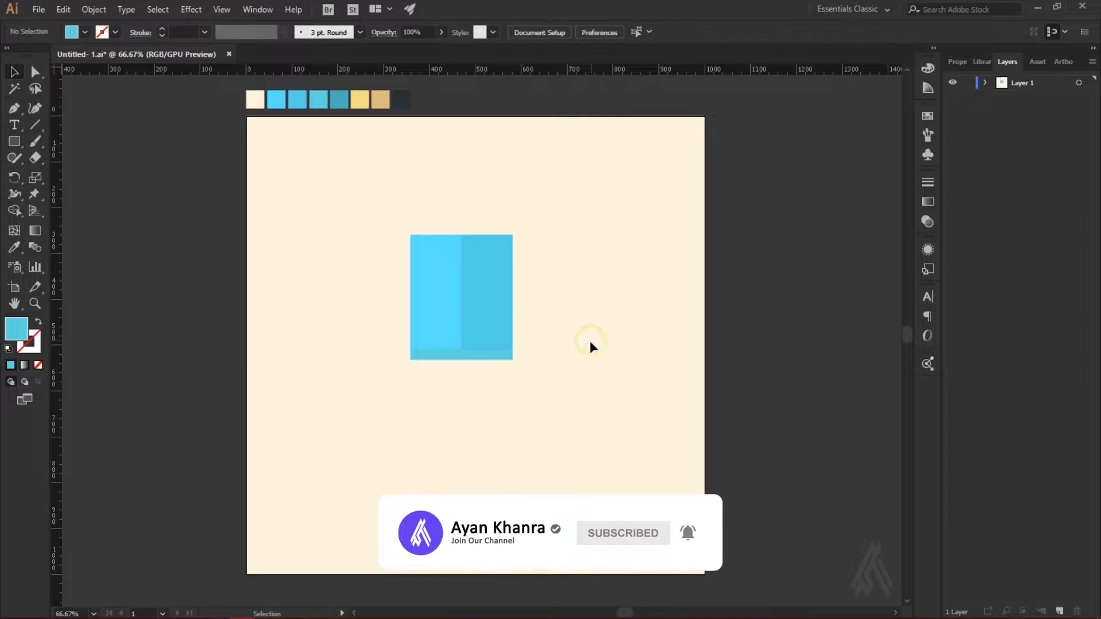
click(505, 356)
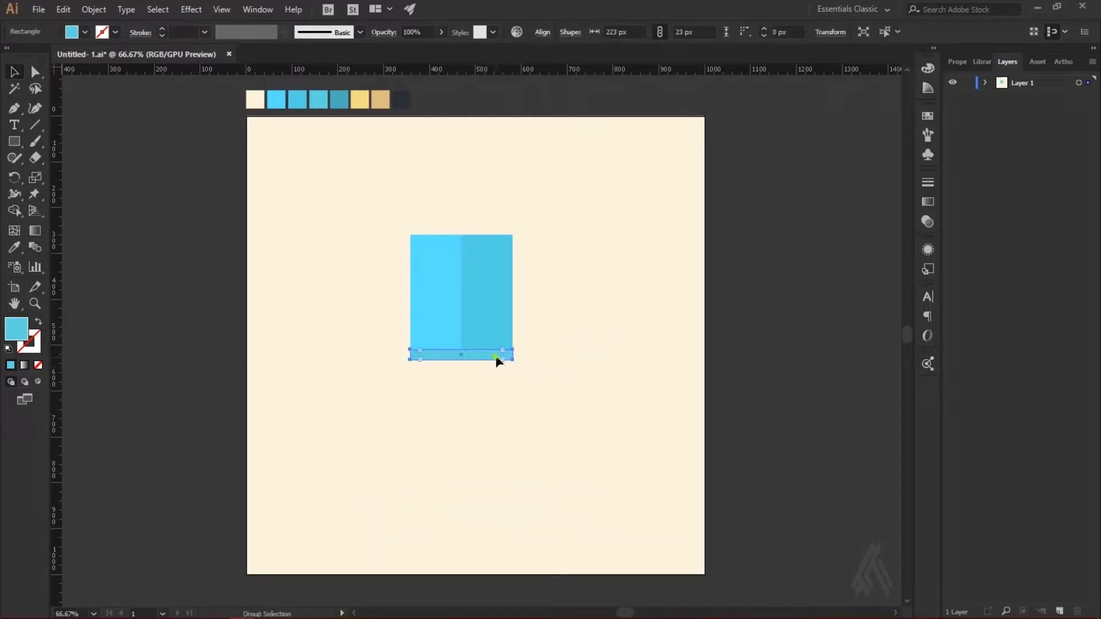
mouse_move(497, 359)
mouse_down()
mouse_move(600, 353)
mouse_move(420, 359)
mouse_up()
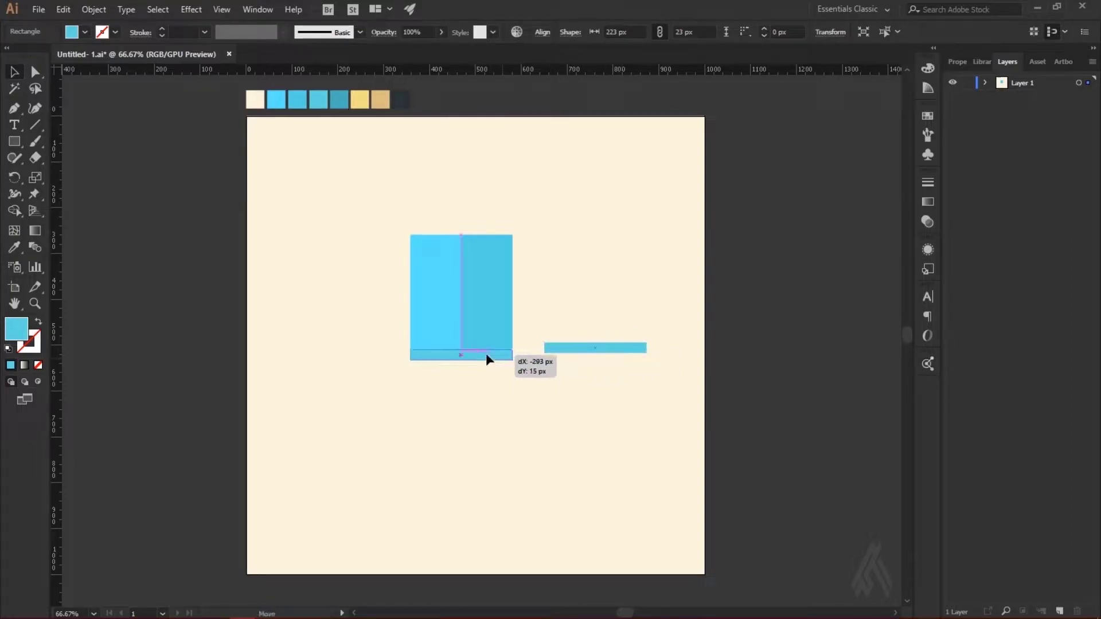
Shrink the copied strip so it covers only the shade's right half
scroll(411, 355, up, 1)
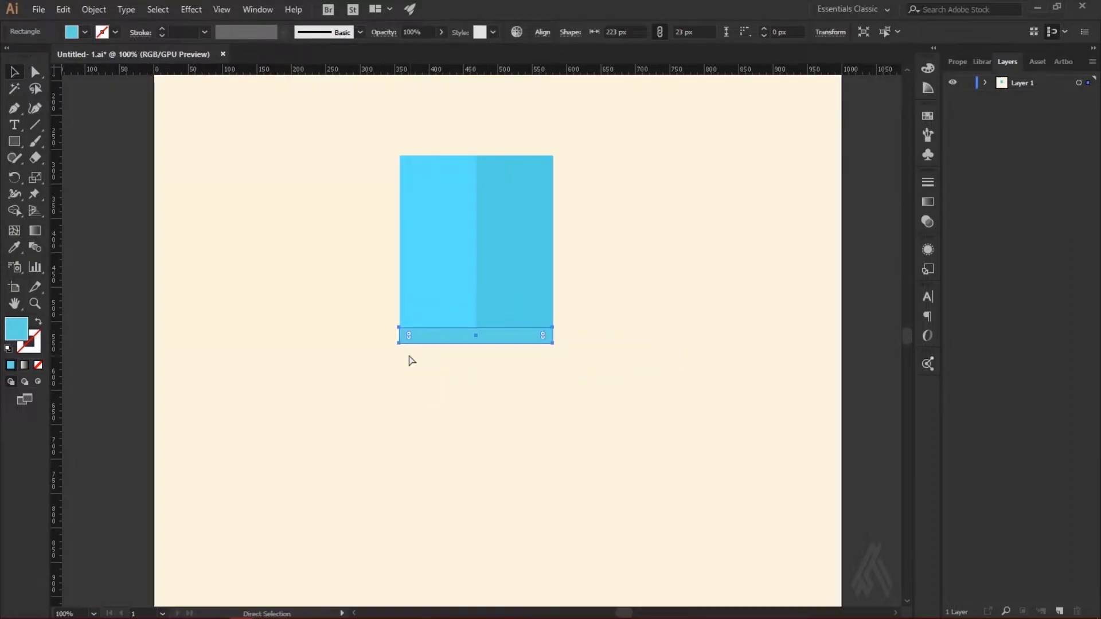
scroll(391, 342, up, 1)
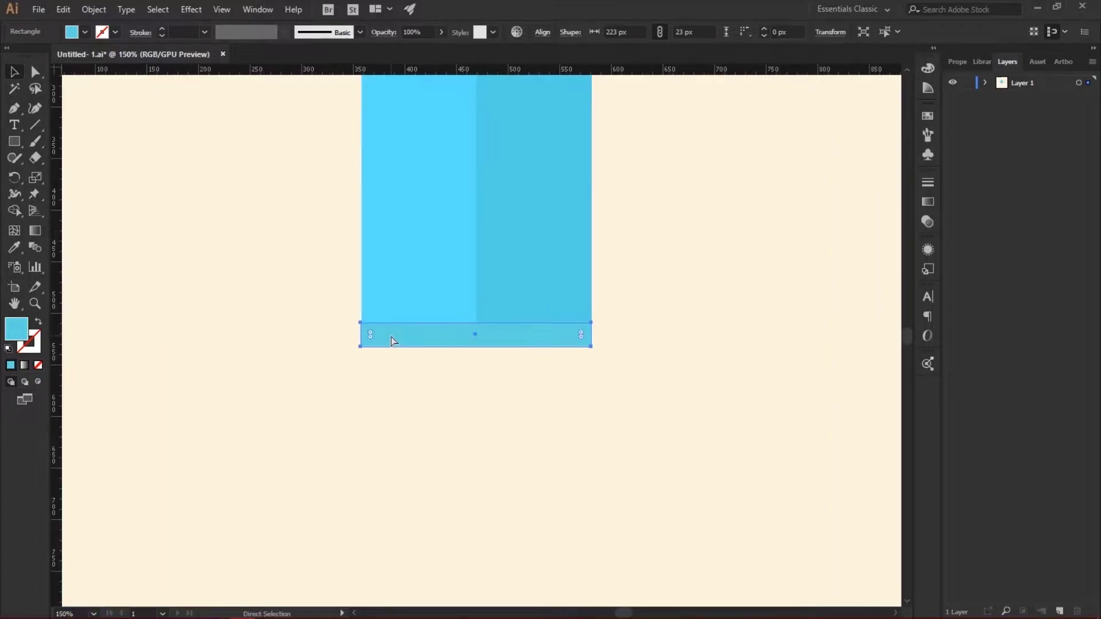
drag(361, 334, 477, 338)
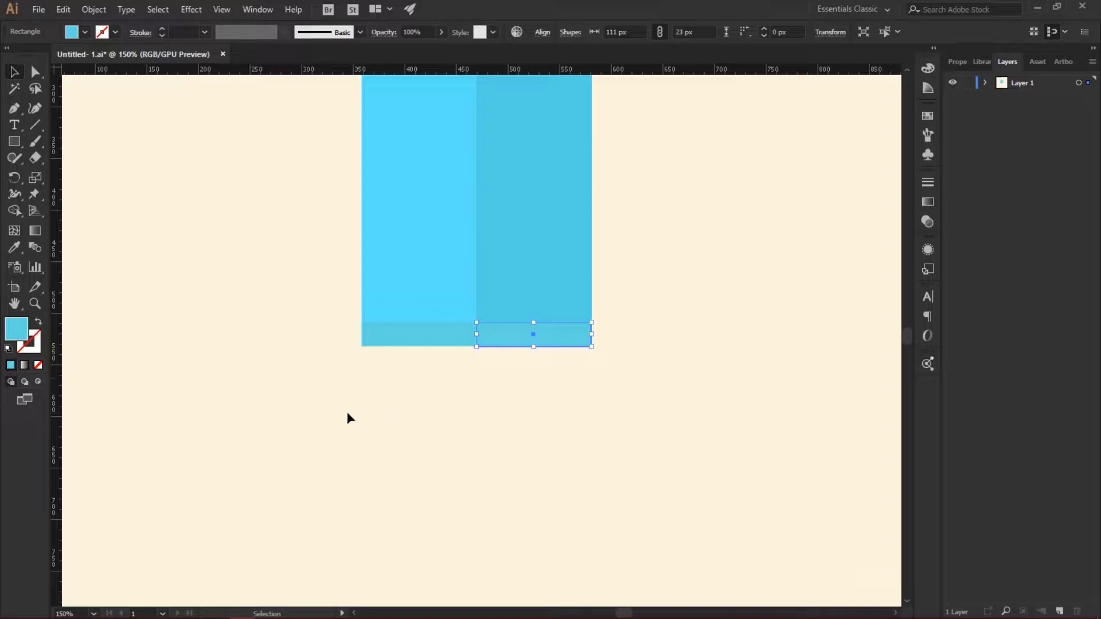
scroll(321, 404, up, 3)
scroll(258, 389, up, 3)
scroll(192, 379, up, 3)
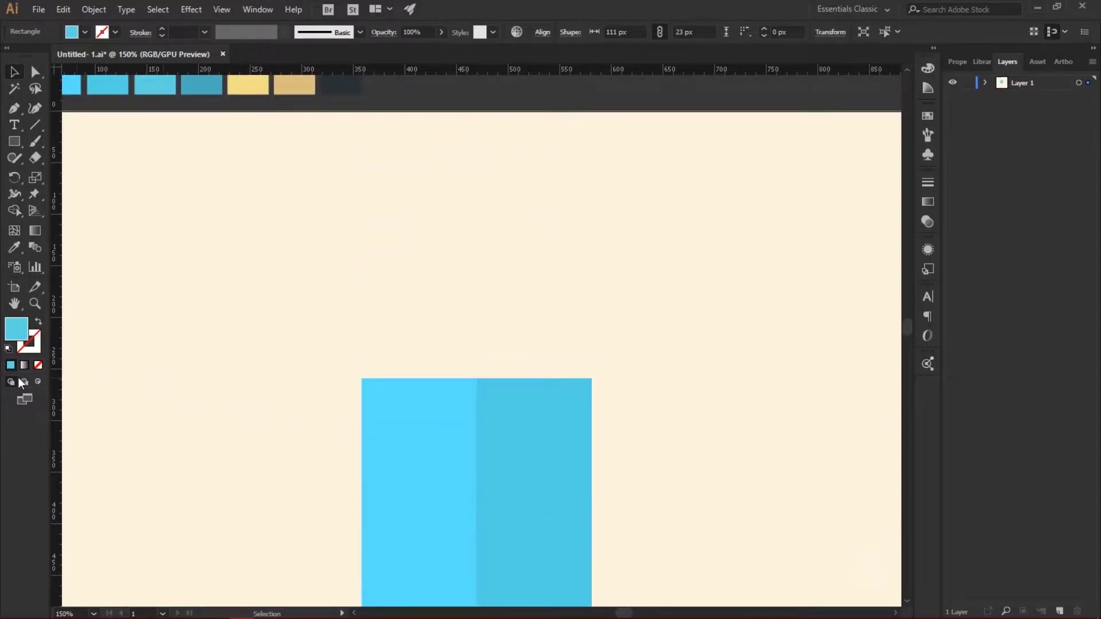
scroll(260, 359, down, 1)
key(ctrl+minus)
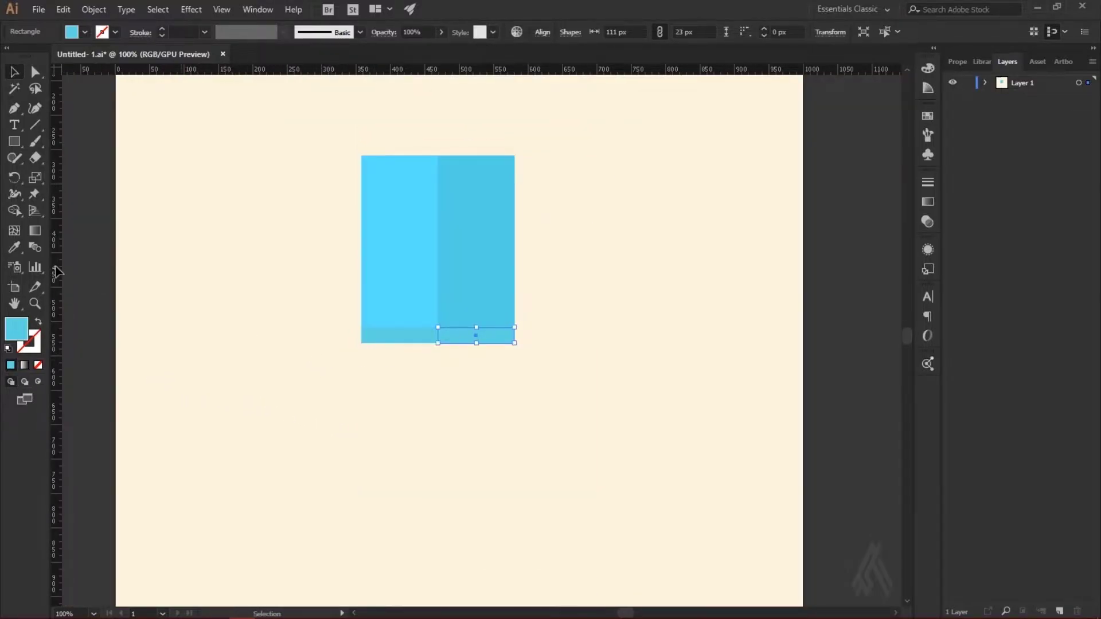
Fill the right-half bottom strip with the darker blue swatch
click(11, 249)
scroll(382, 238, up, 3)
scroll(373, 239, up, 1)
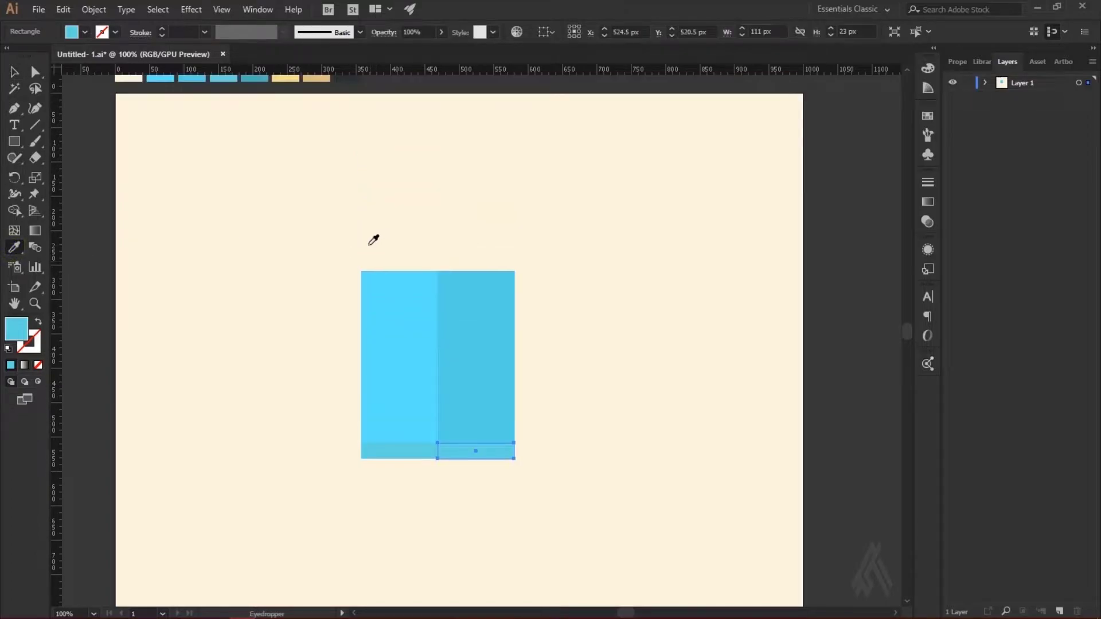
scroll(344, 230, up, 2)
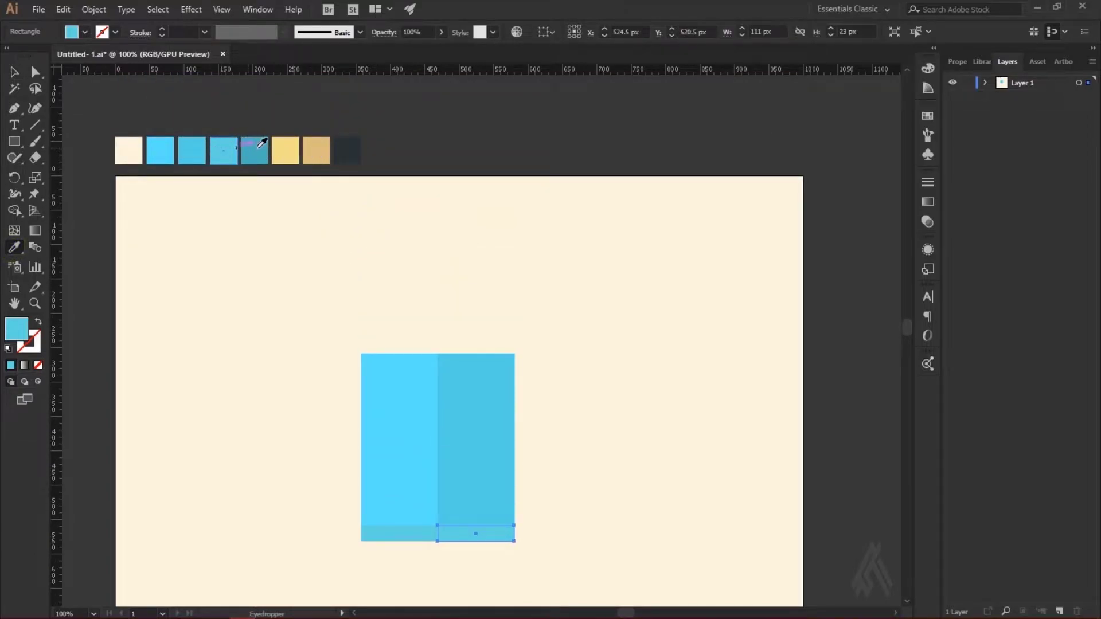
click(260, 147)
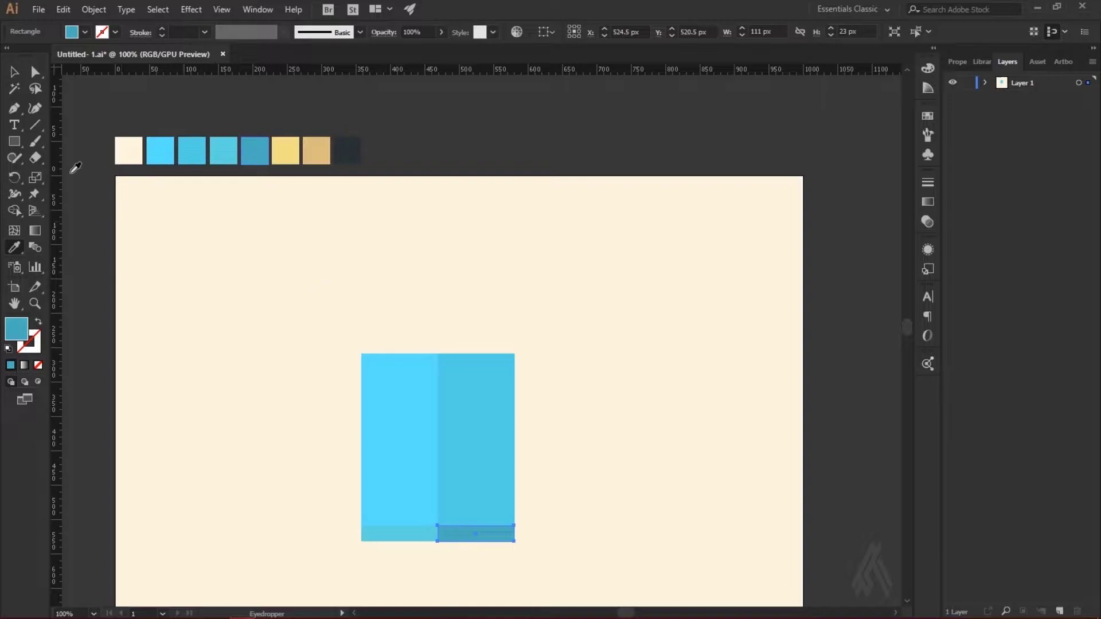
click(15, 71)
scroll(593, 404, down, 1)
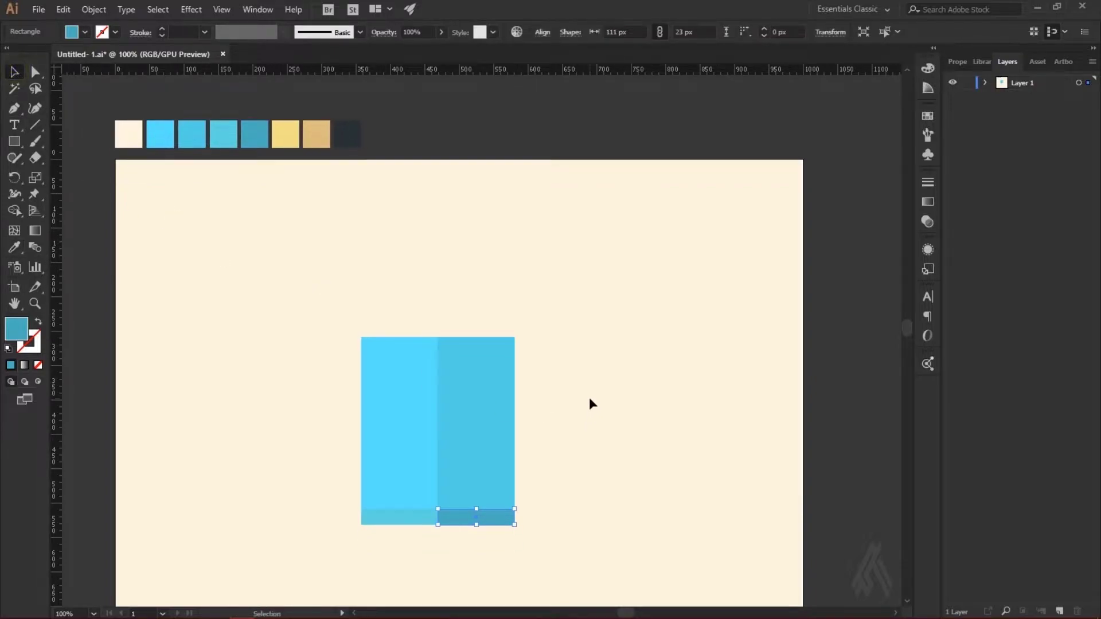
scroll(590, 401, down, 2)
click(564, 365)
scroll(602, 405, down, 1)
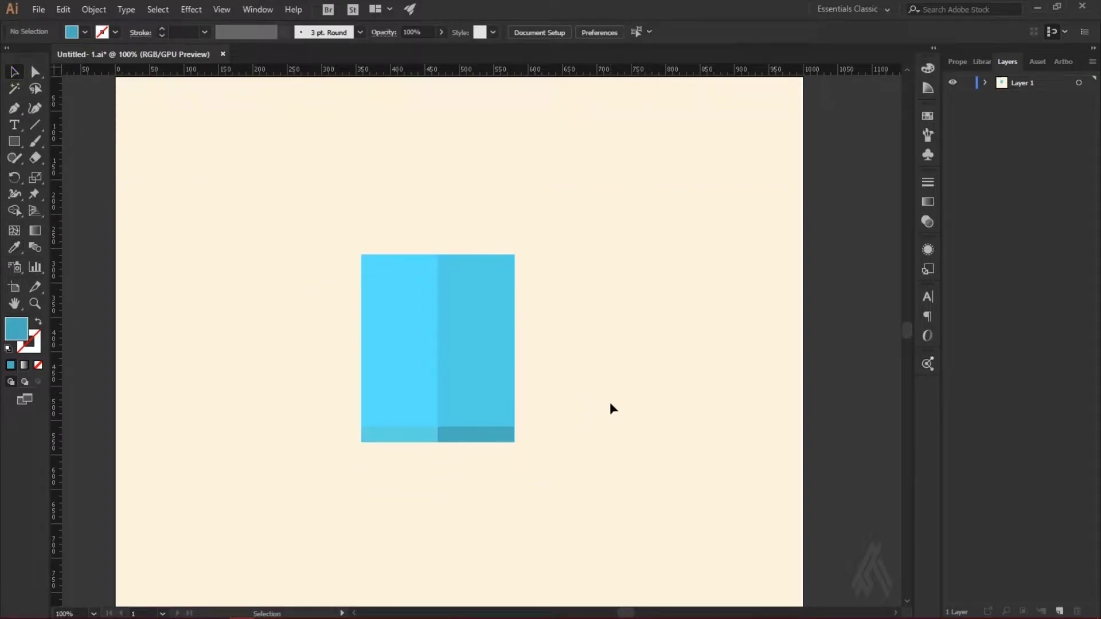
scroll(596, 392, down, 2)
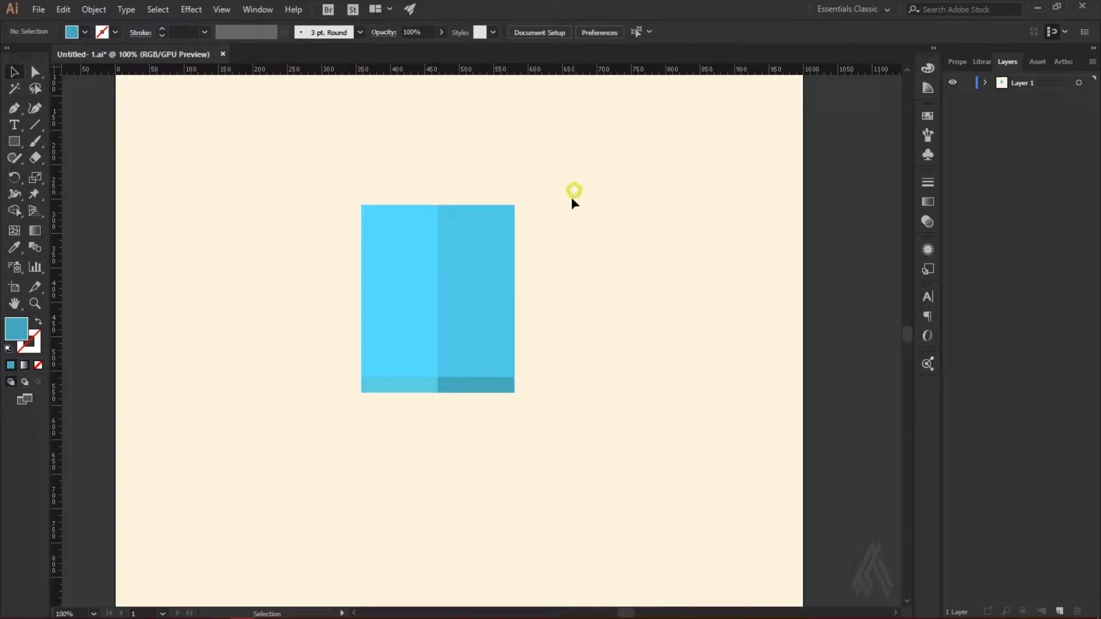
key(ctrl+a)
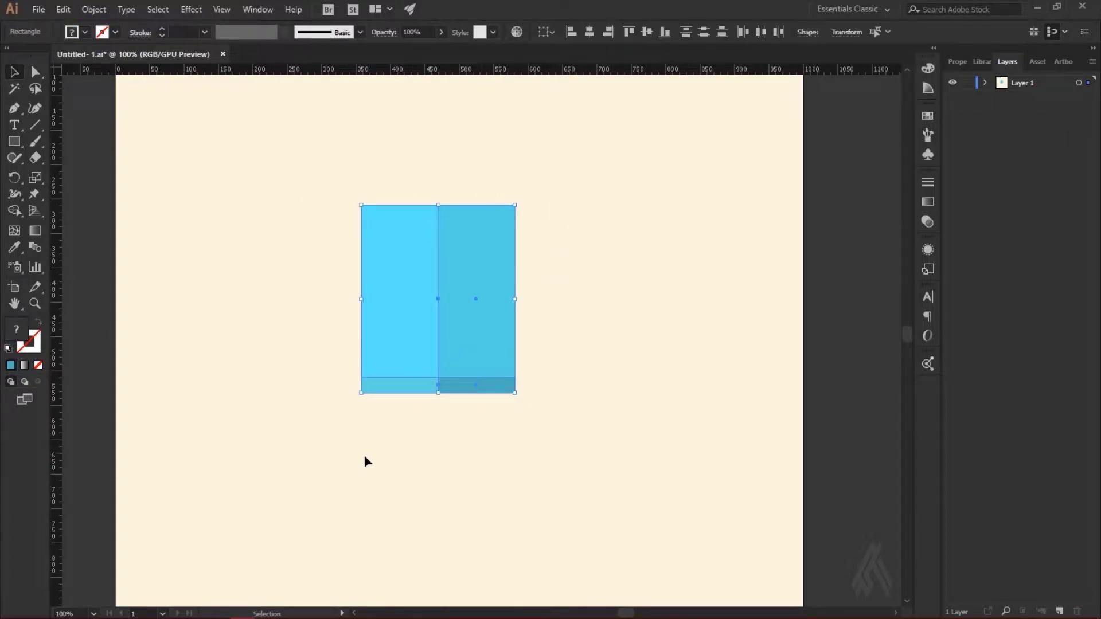
Pull the shade's bottom-left and bottom-right corner anchors outward to slant its sides
click(34, 74)
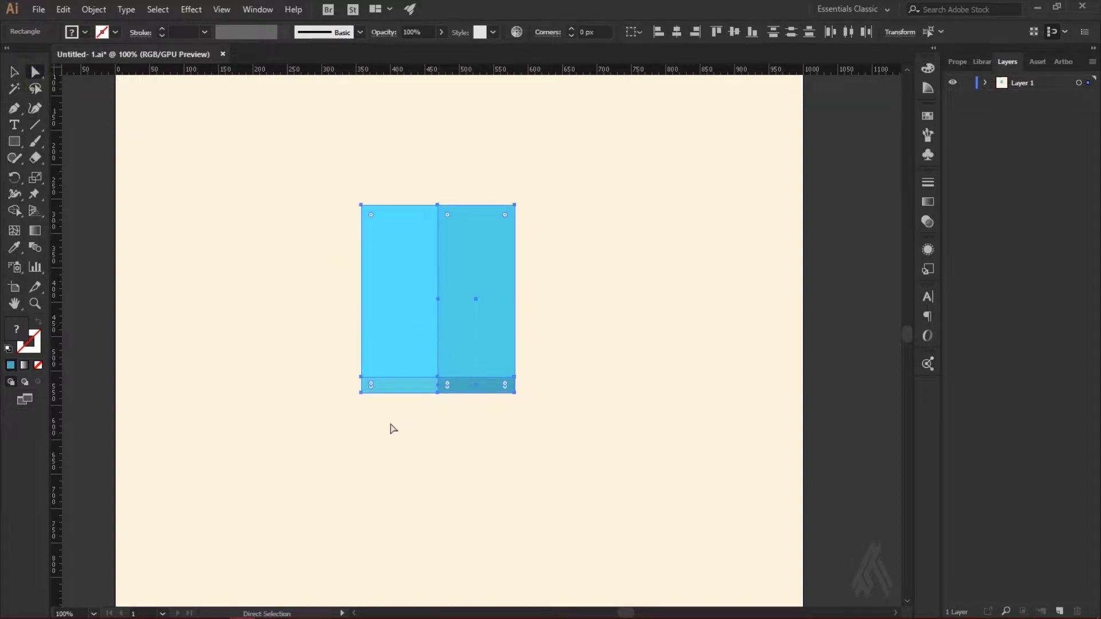
scroll(443, 415, up, 2)
scroll(439, 408, down, 4)
scroll(453, 419, down, 3)
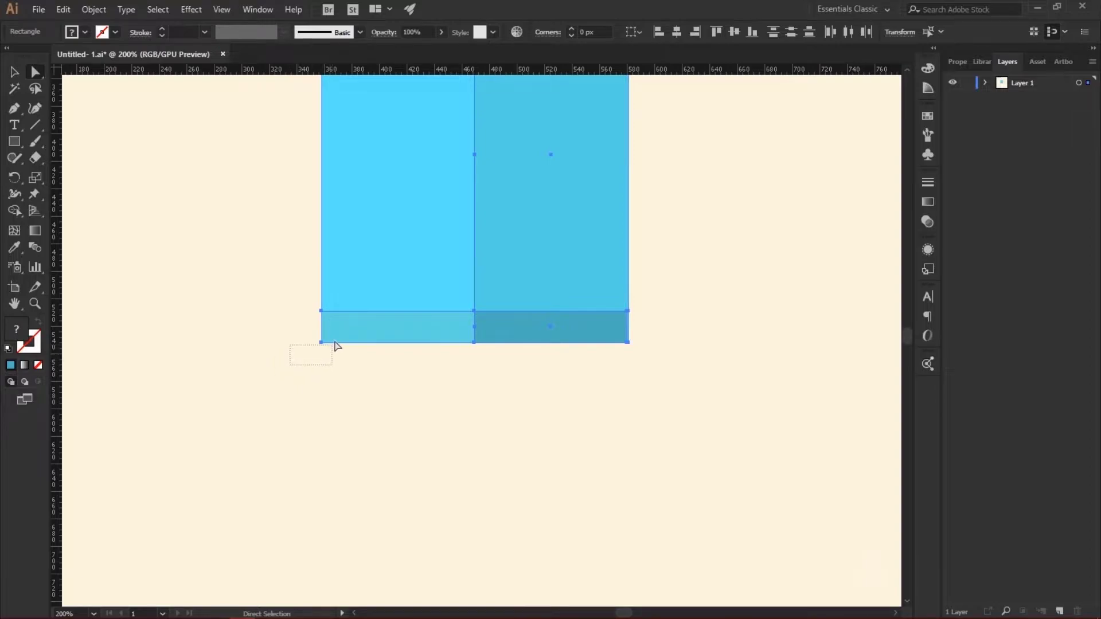
drag(343, 337, 331, 369)
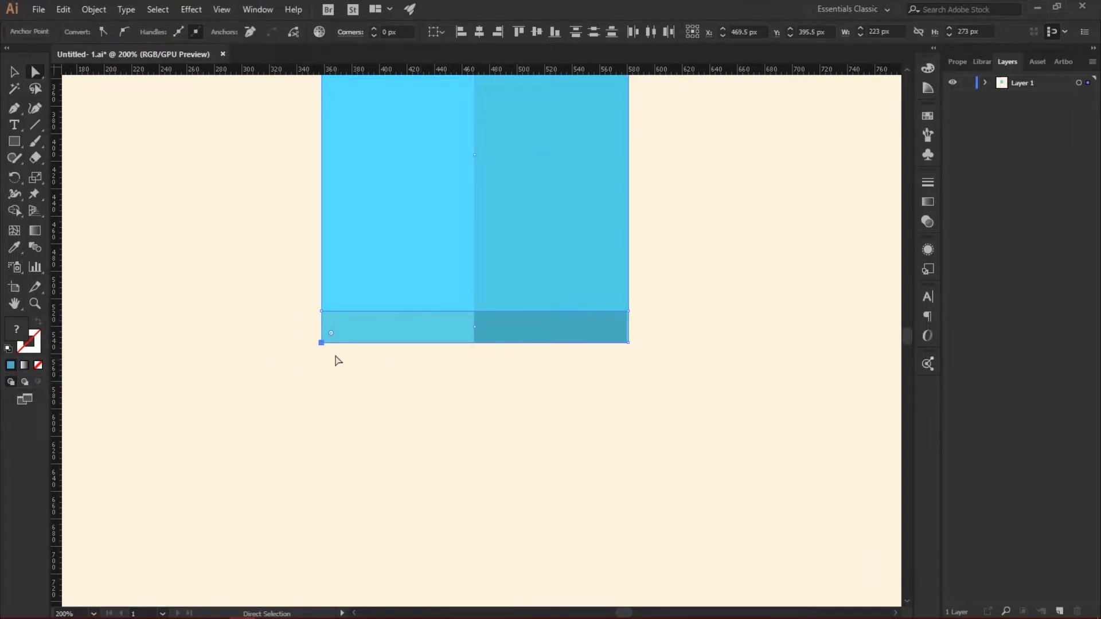
drag(320, 347, 250, 344)
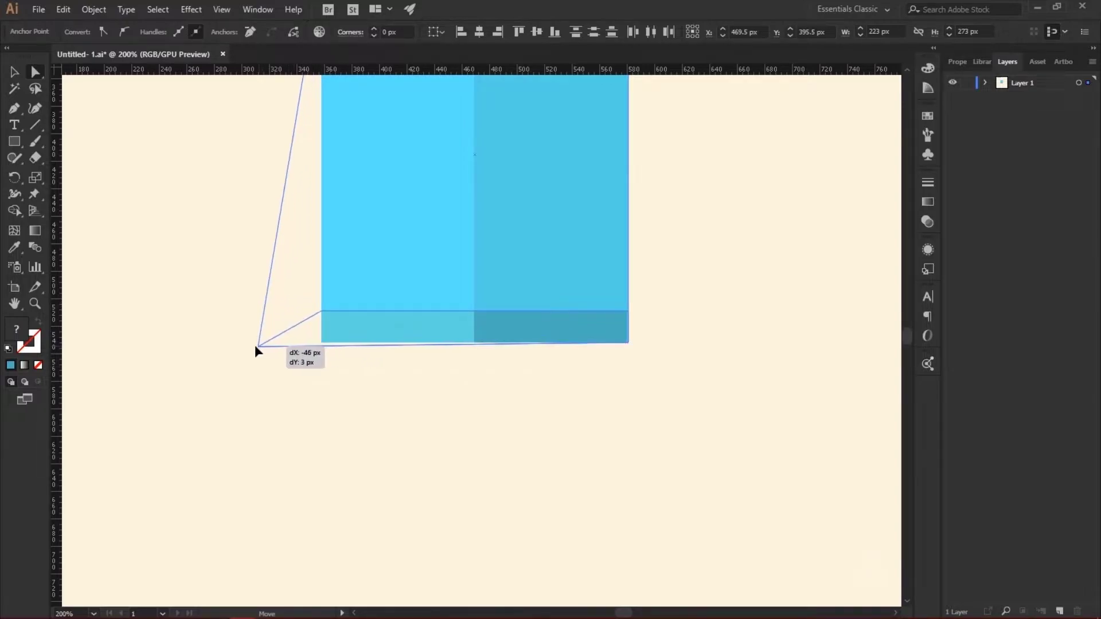
key(ctrl+minus)
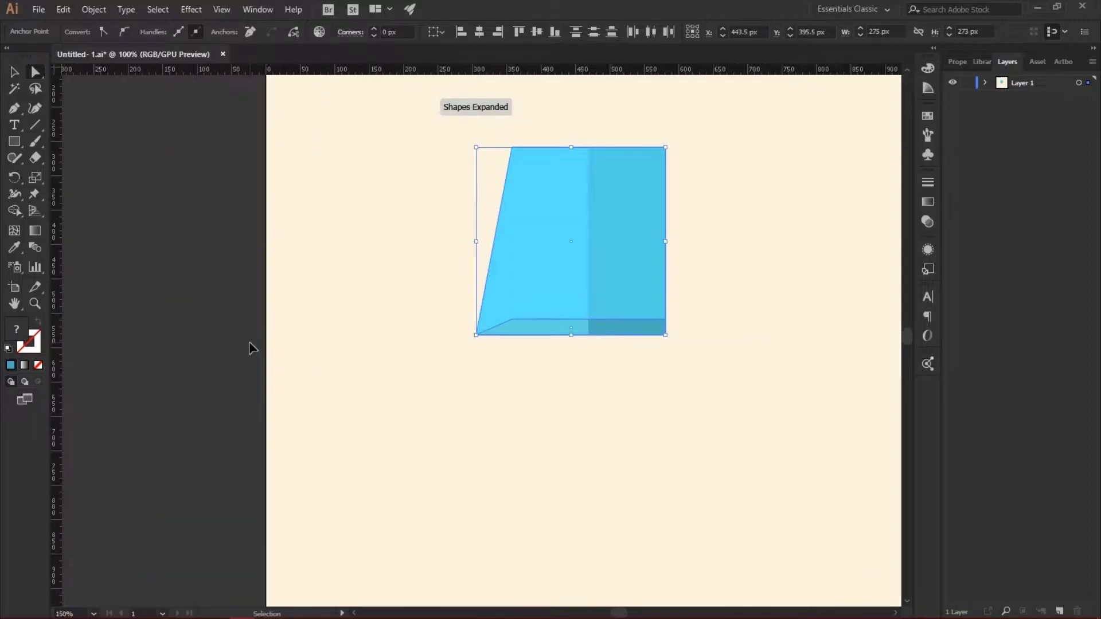
mouse_move(714, 351)
mouse_down()
mouse_move(665, 344)
mouse_move(642, 324)
mouse_move(701, 338)
mouse_up()
click(700, 365)
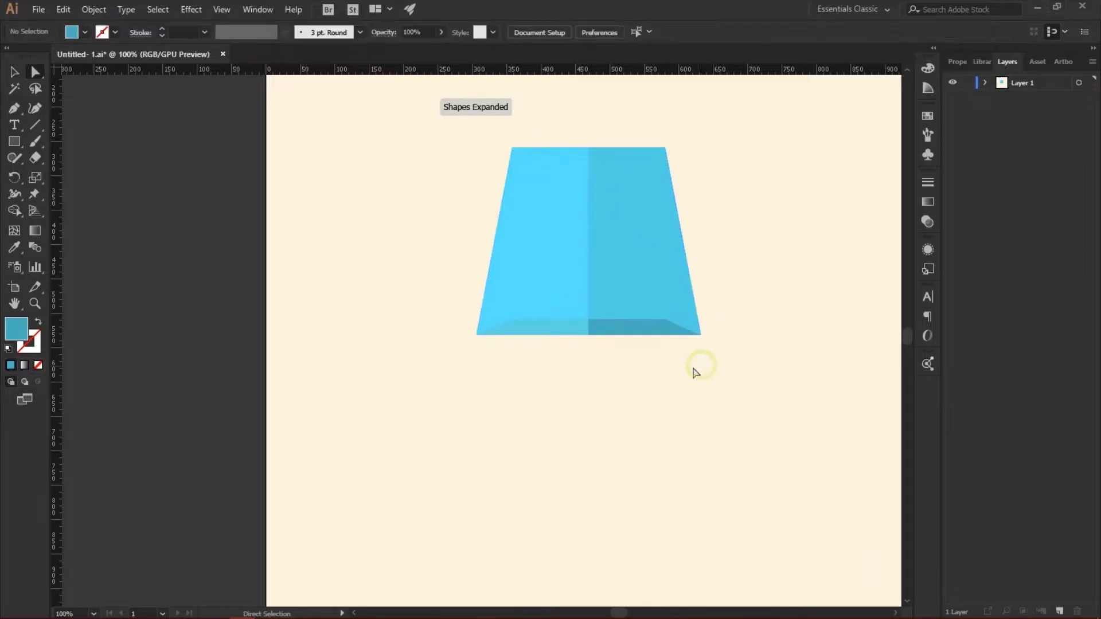
Raise the shade's top-edge anchors to make it taller
scroll(677, 421, up, 3)
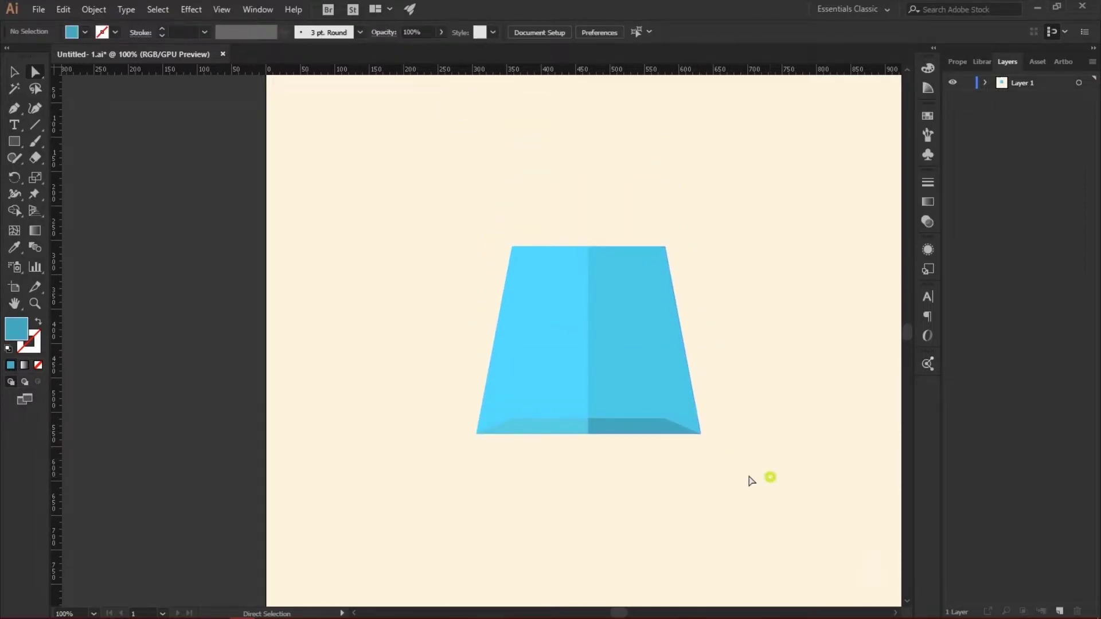
drag(769, 475, 436, 395)
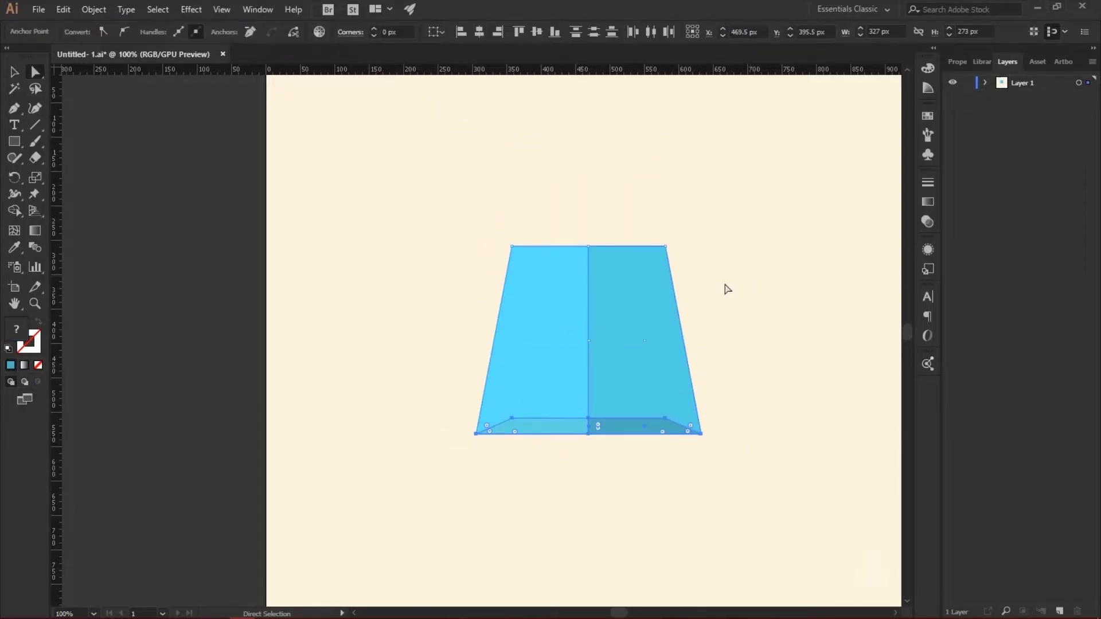
click(683, 222)
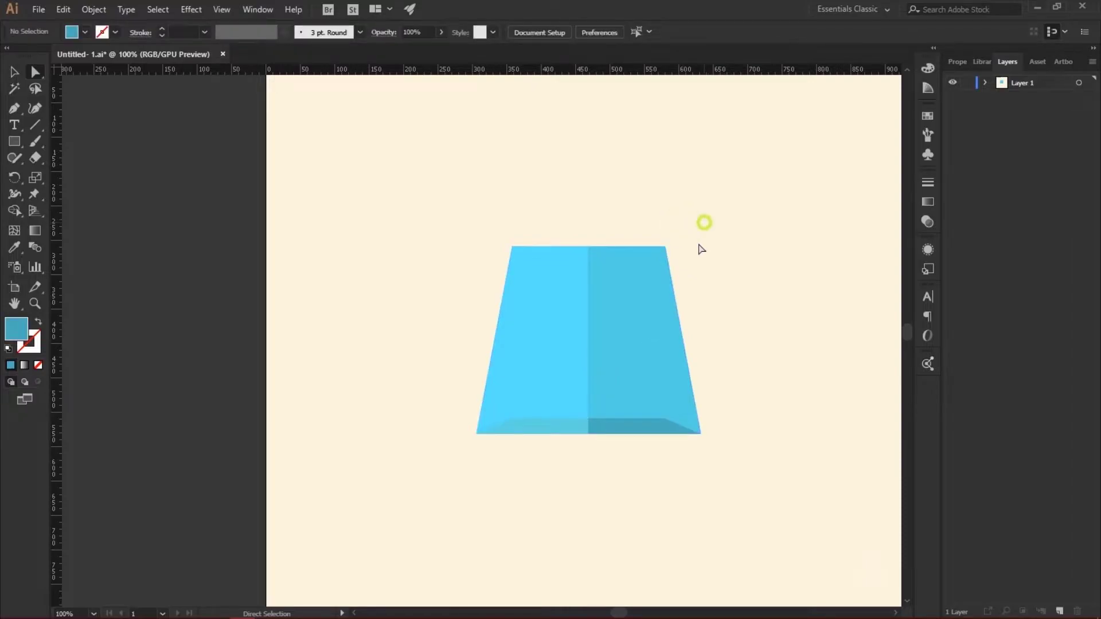
drag(705, 223, 485, 265)
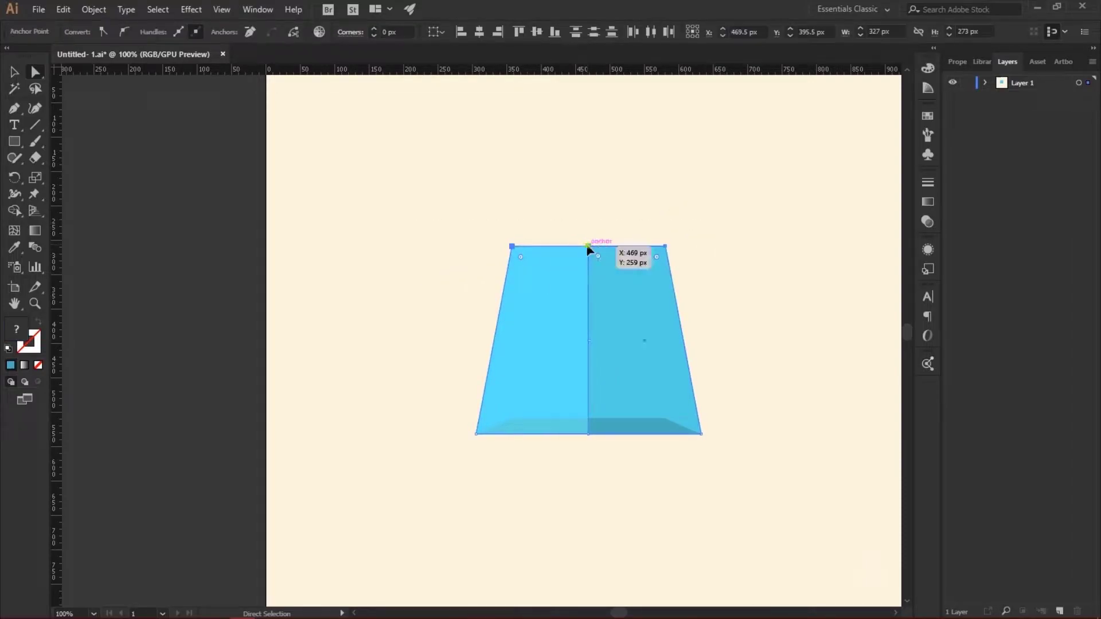
drag(588, 248, 591, 229)
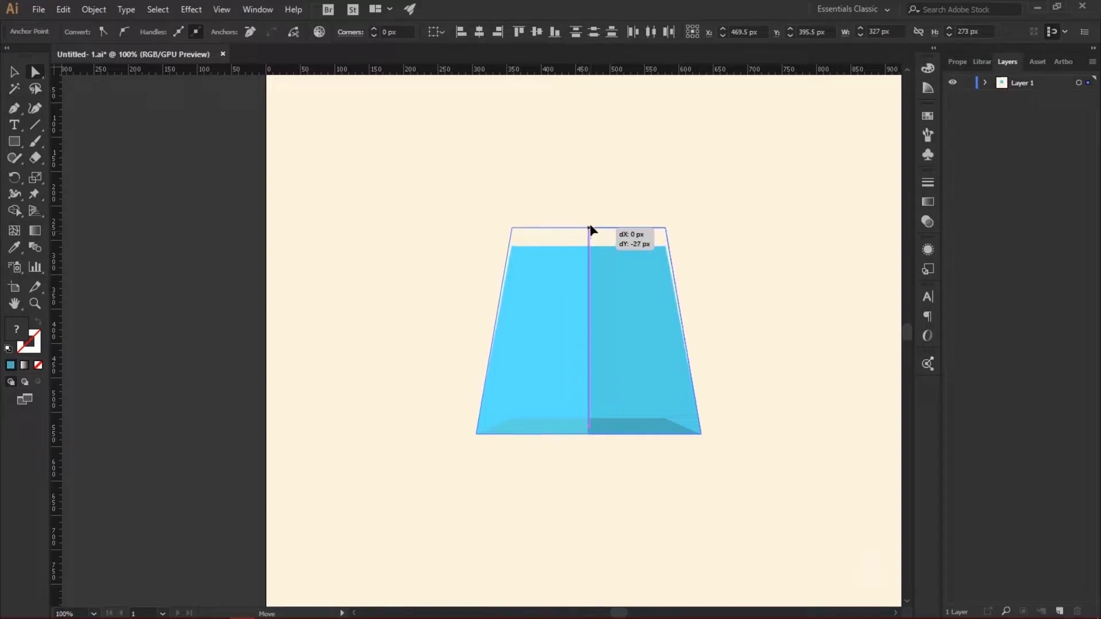
drag(591, 229, 589, 217)
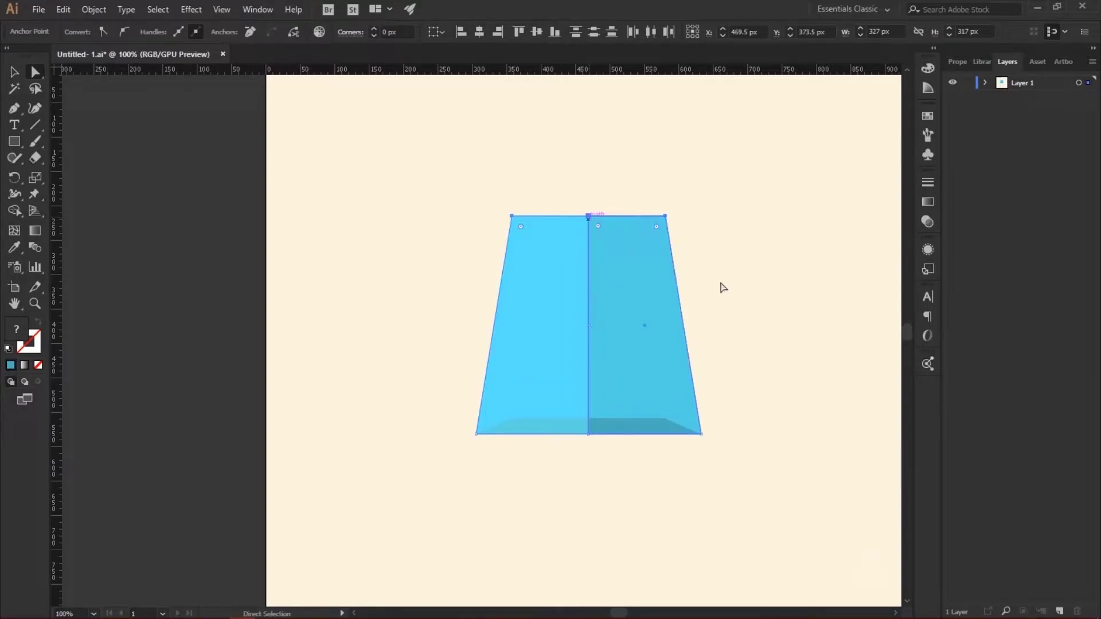
key(ctrl+minus)
key(ctrl+minus)
key(ctrl+plus)
key(ctrl+plus)
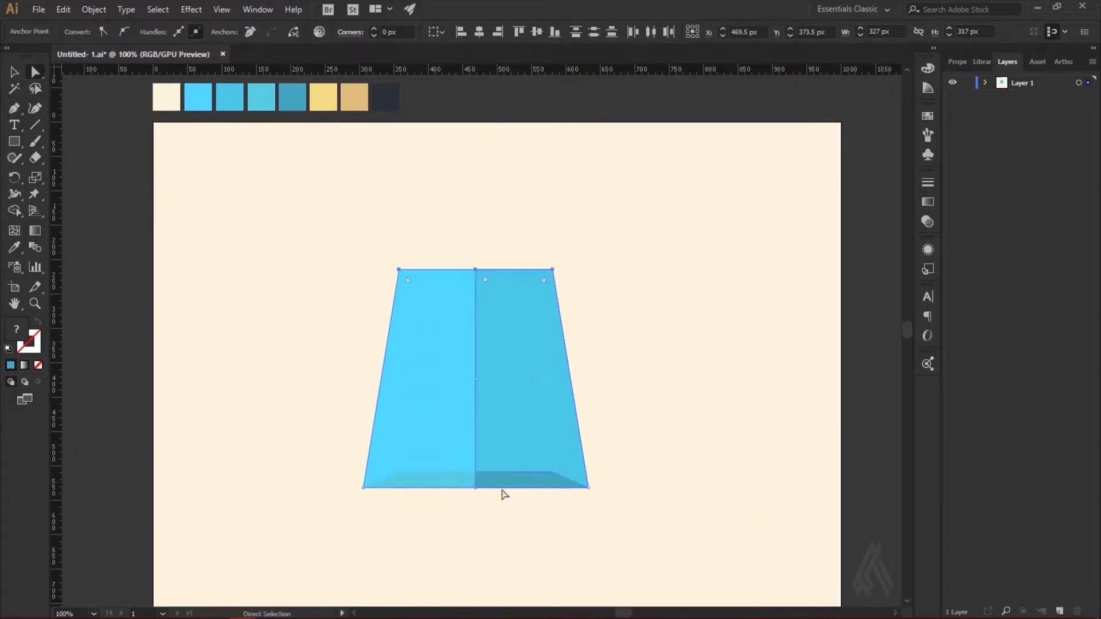
scroll(504, 494, down, 2)
Stretch the left and right bottom-band strips out to the shade's slanted corners
click(405, 425)
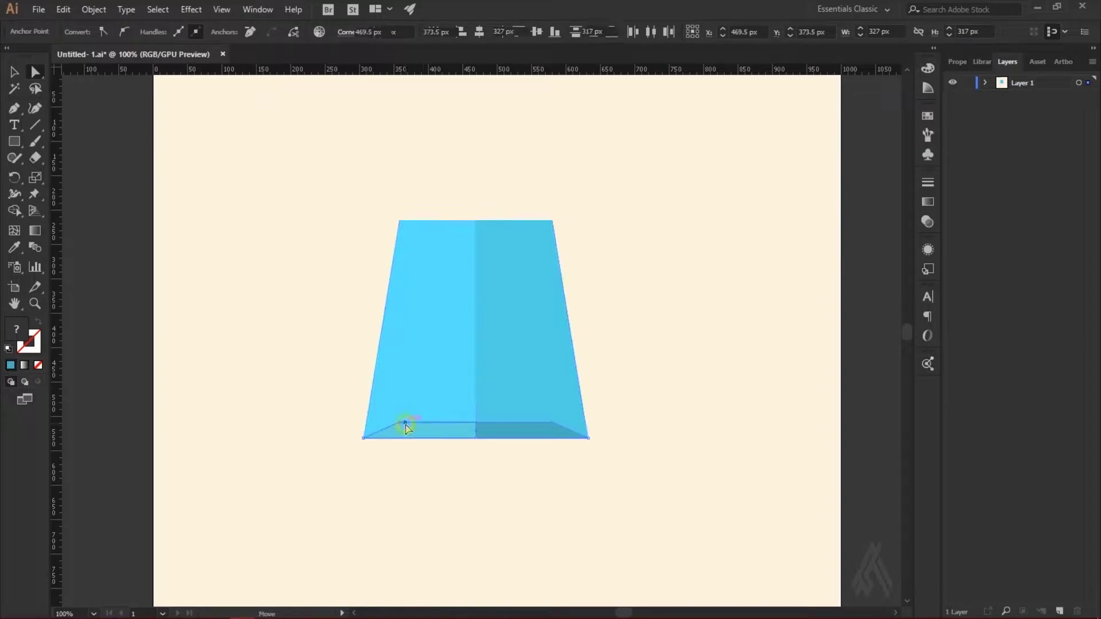
drag(398, 424, 365, 423)
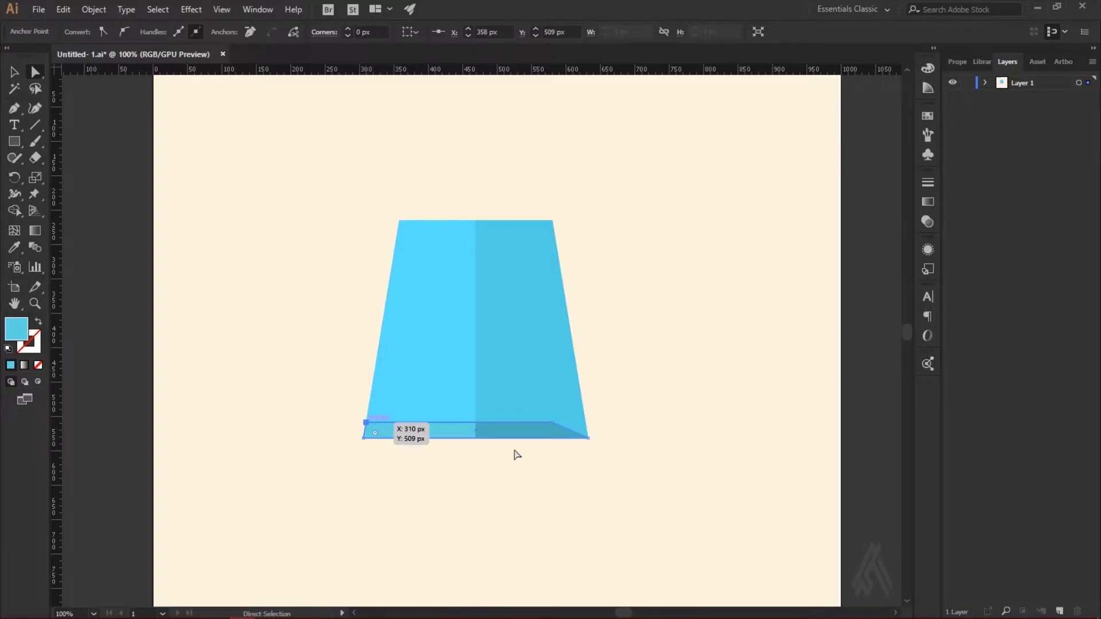
click(552, 424)
drag(554, 424, 581, 423)
click(649, 432)
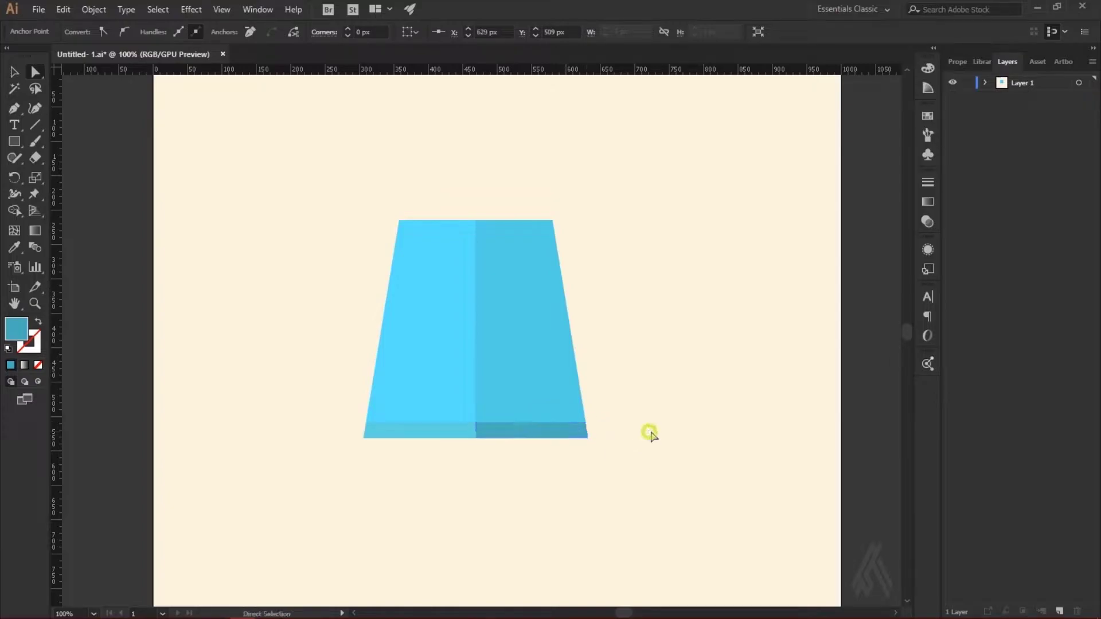
scroll(693, 452, down, 1)
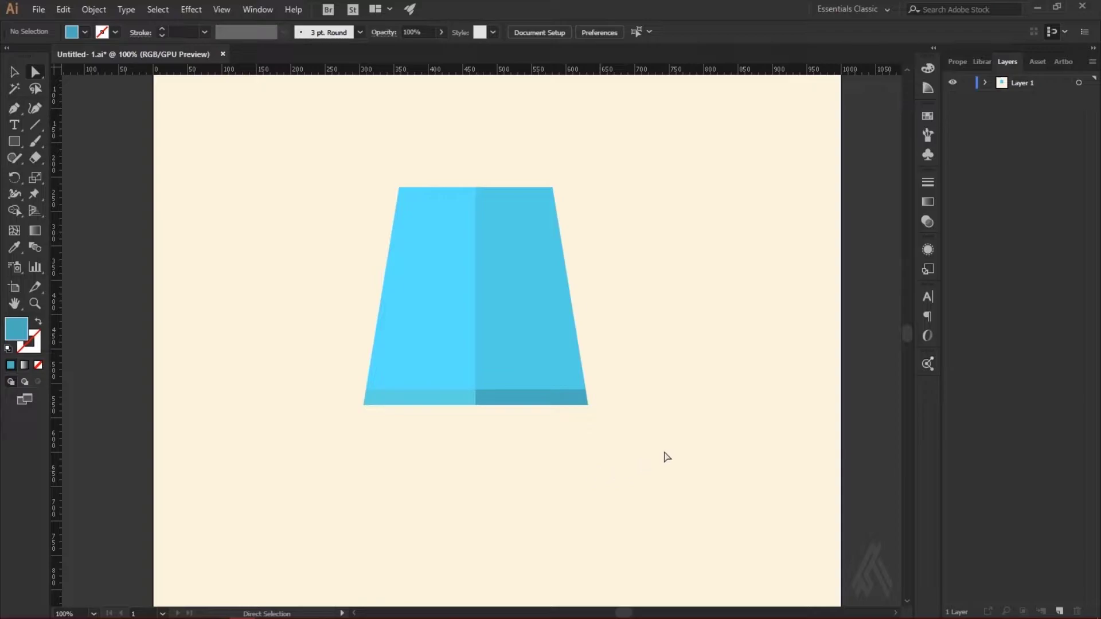
drag(665, 453, 298, 162)
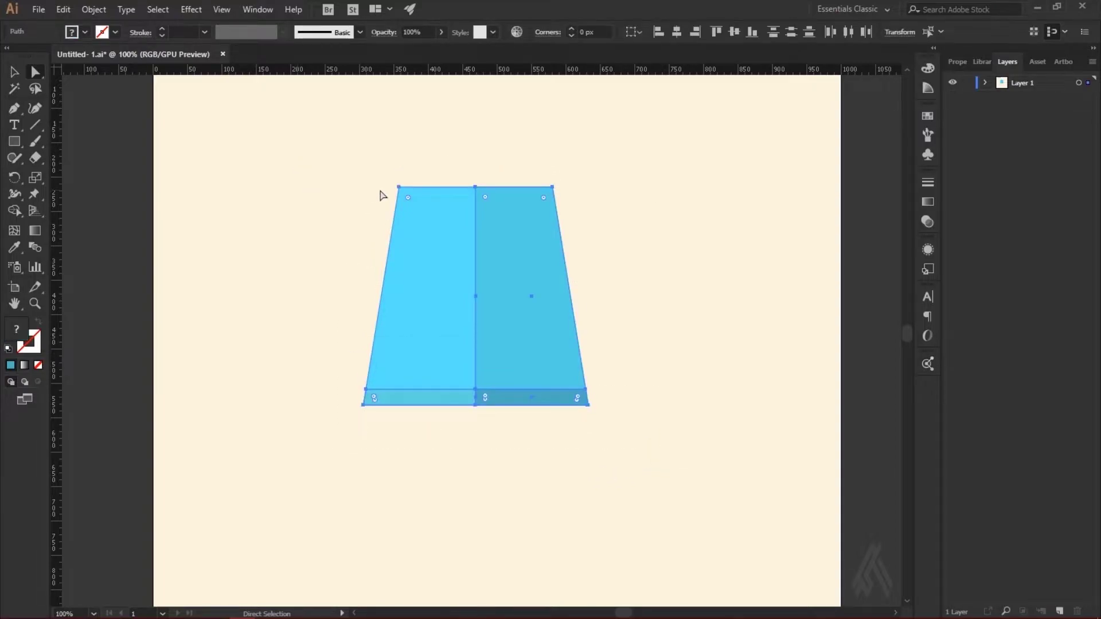
Scale the whole lampshade down proportionally
click(14, 73)
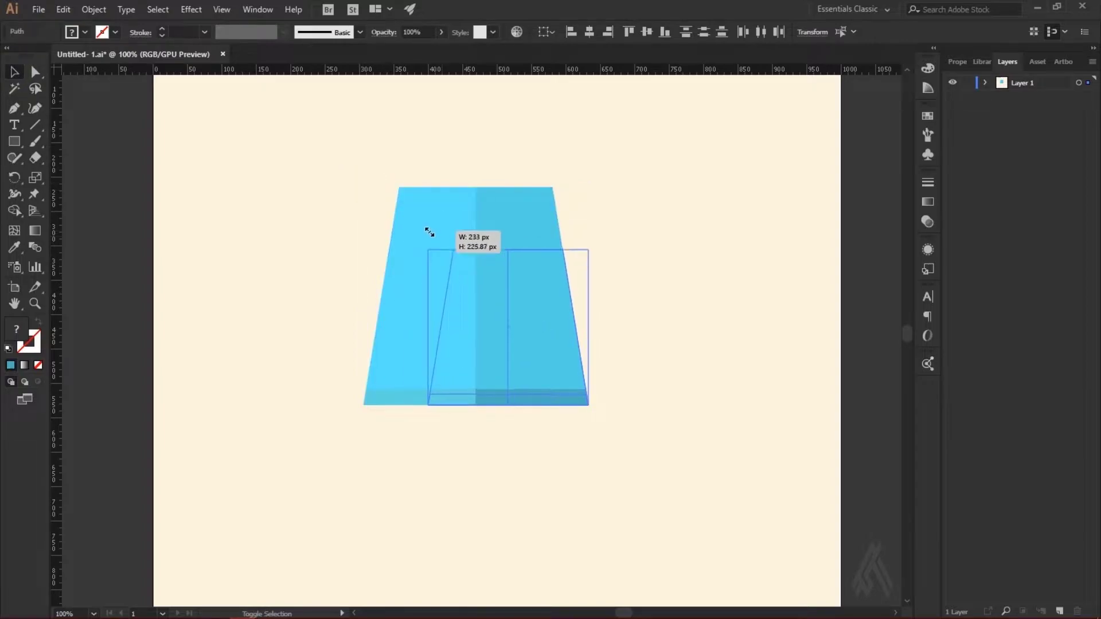
drag(363, 187, 432, 254)
click(736, 270)
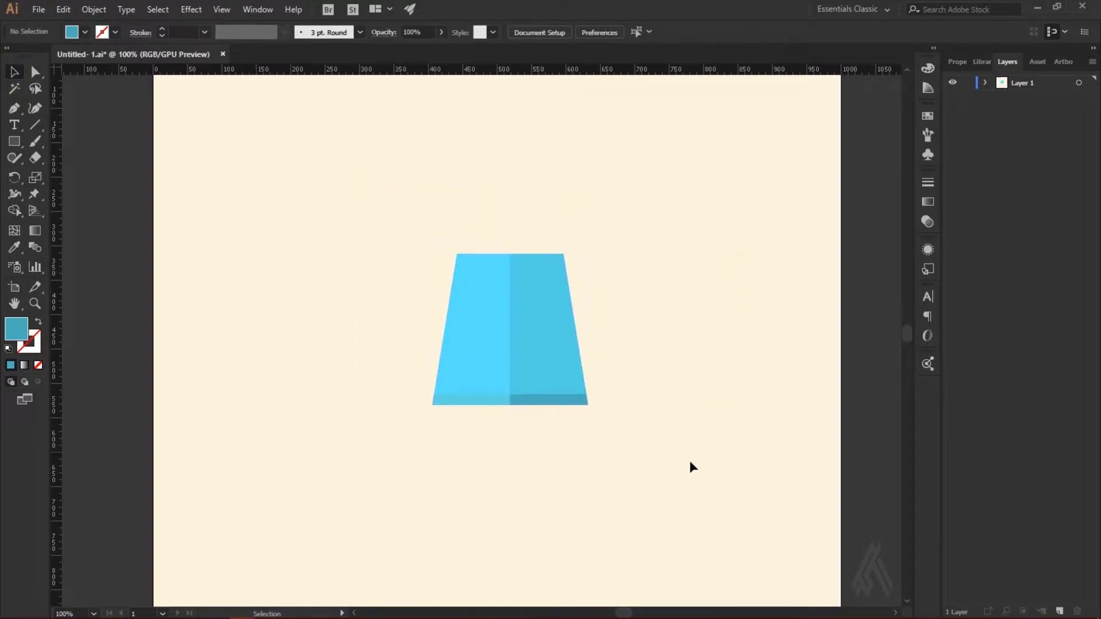
scroll(683, 460, down, 3)
scroll(669, 462, up, 3)
key(ctrl+plus)
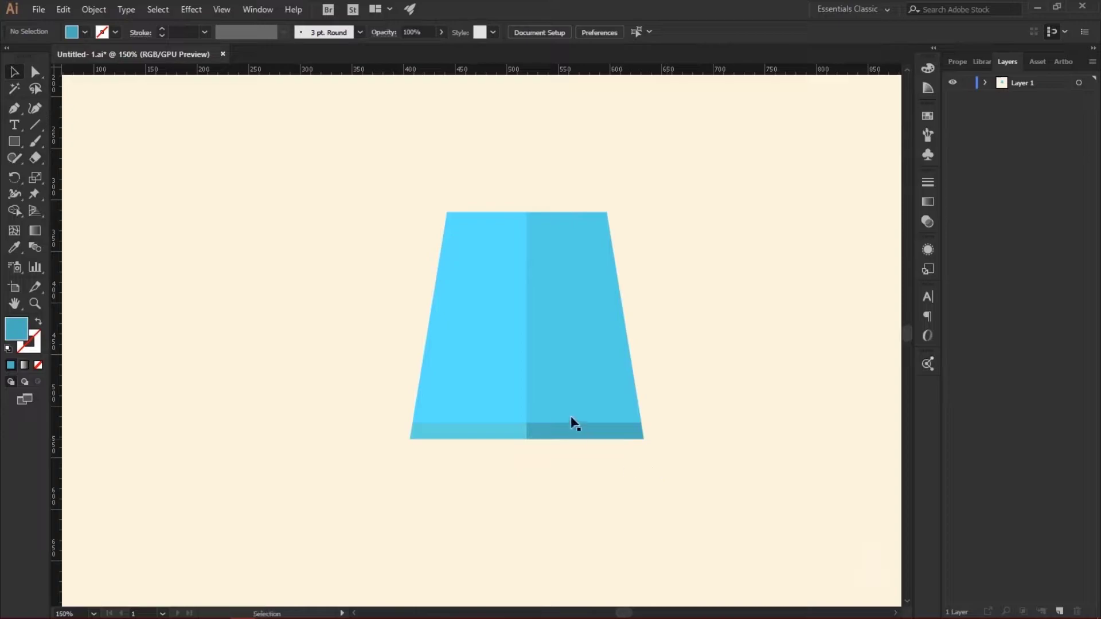
scroll(573, 423, up, 3)
Round the shade's two top corners by dragging the live-corner widget
click(467, 294)
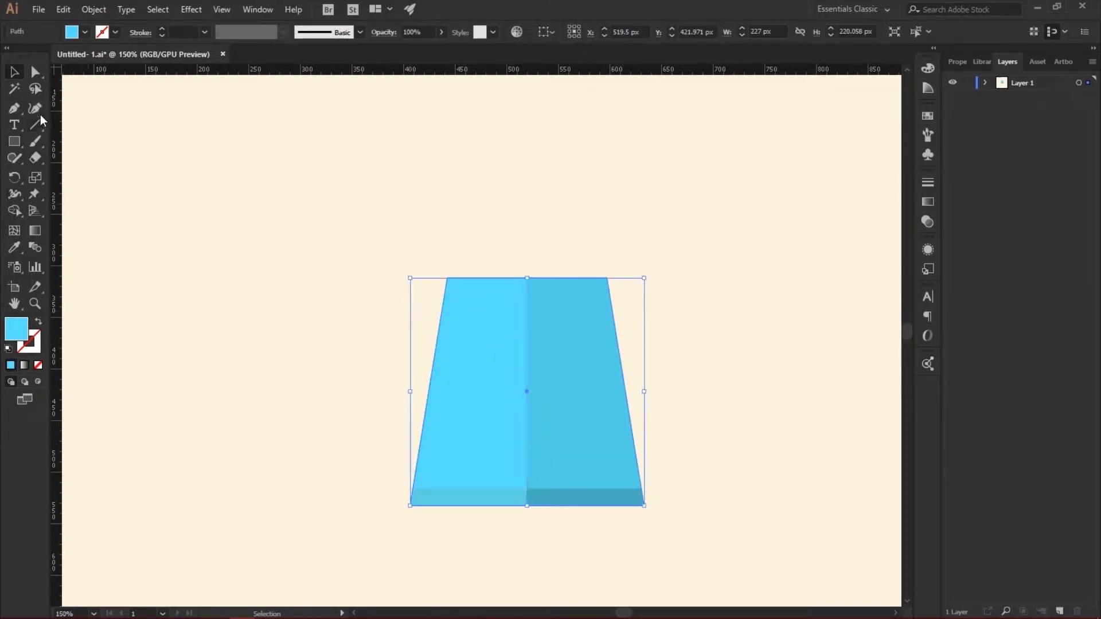
click(35, 71)
click(609, 324)
drag(400, 255, 613, 311)
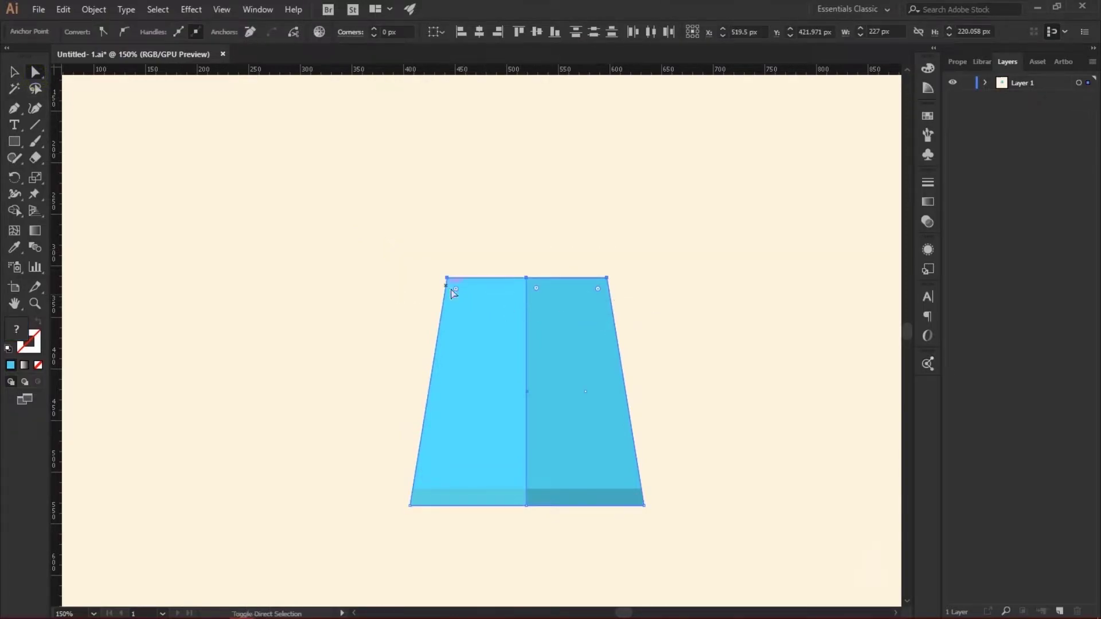
double_click(597, 290)
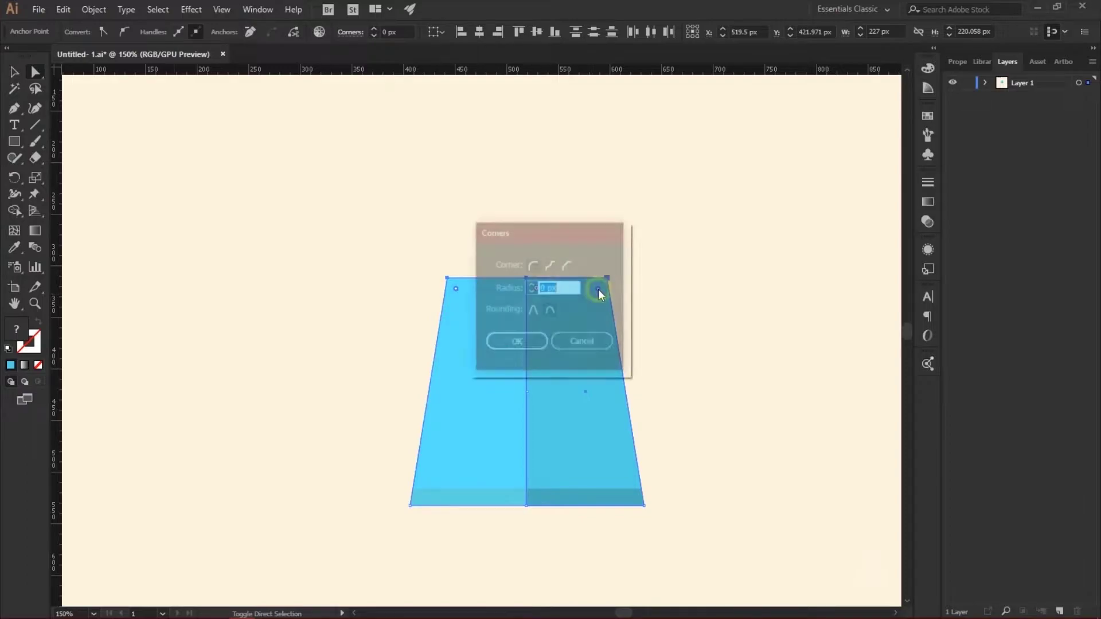
click(585, 343)
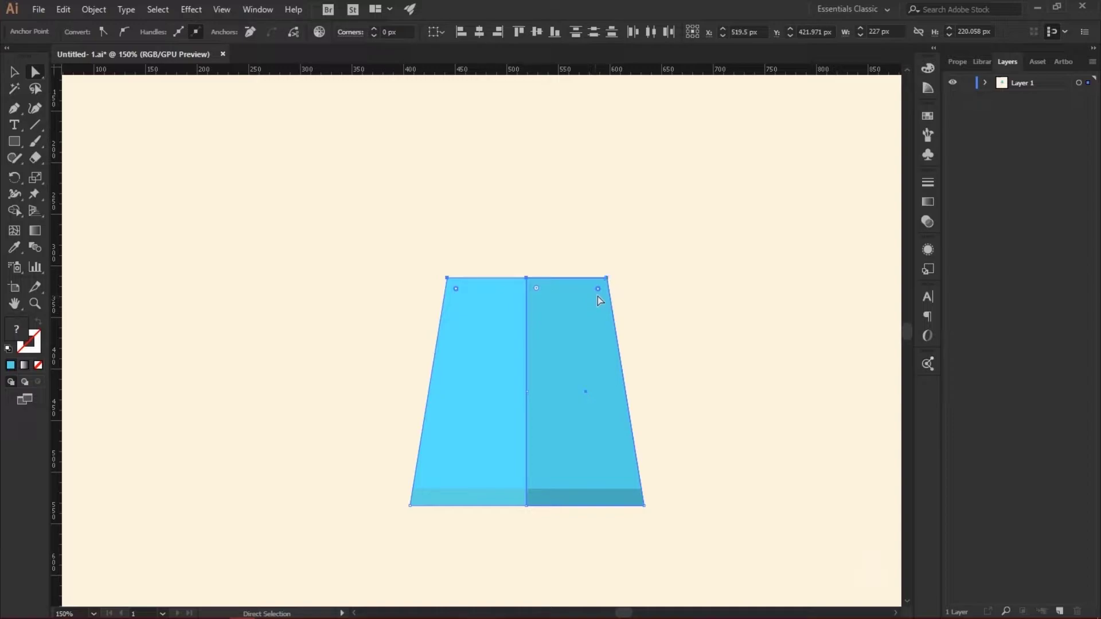
drag(597, 289, 598, 291)
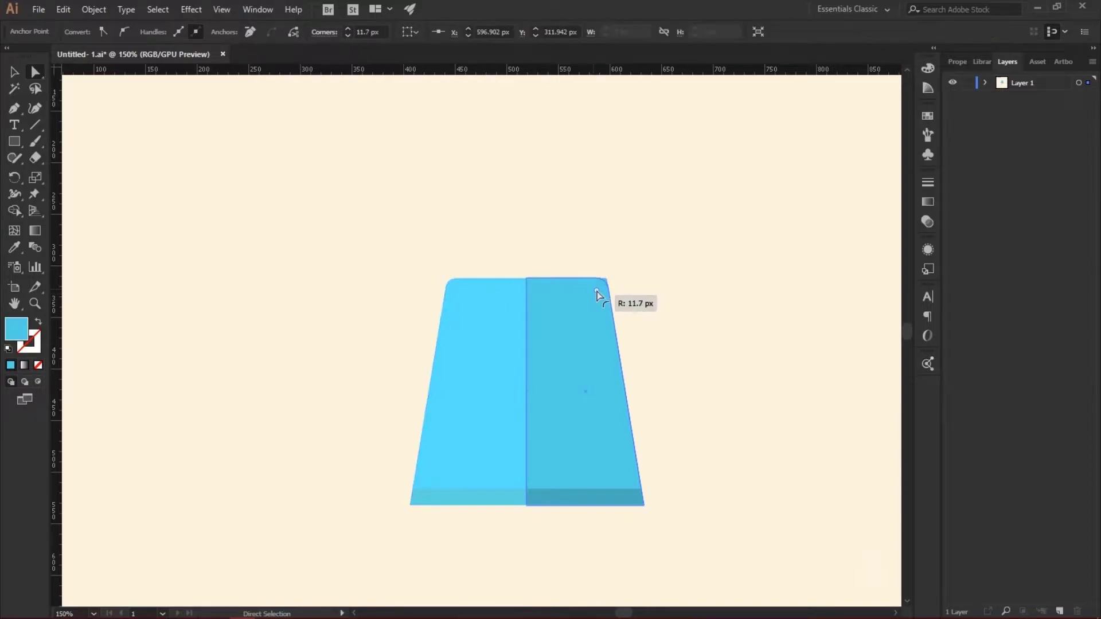
click(667, 292)
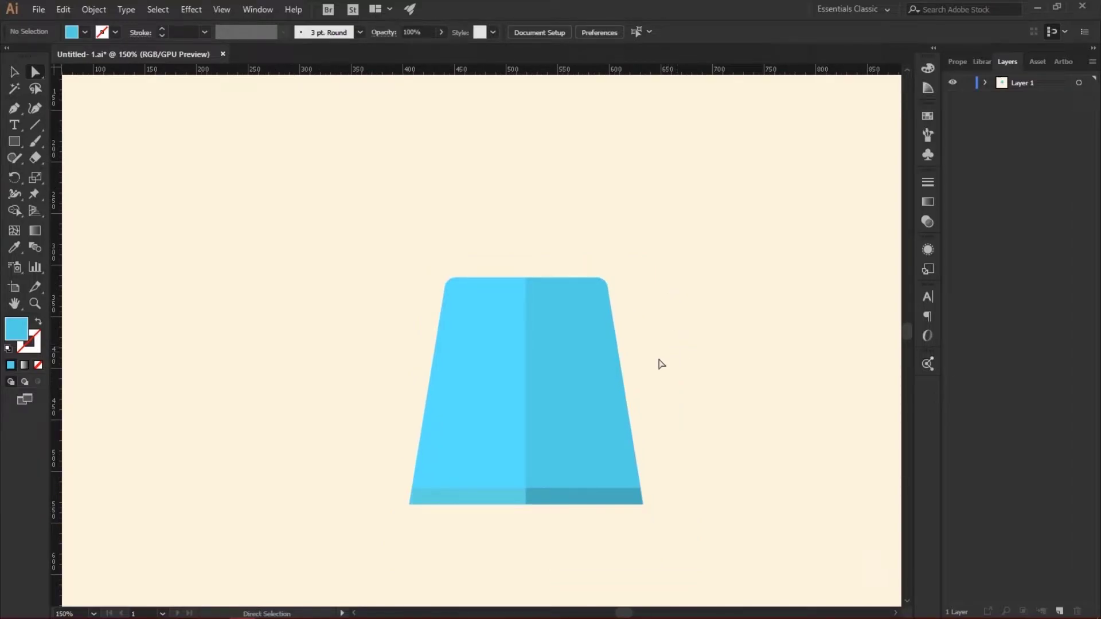
scroll(597, 445, down, 2)
scroll(585, 468, down, 1)
scroll(571, 499, down, 2)
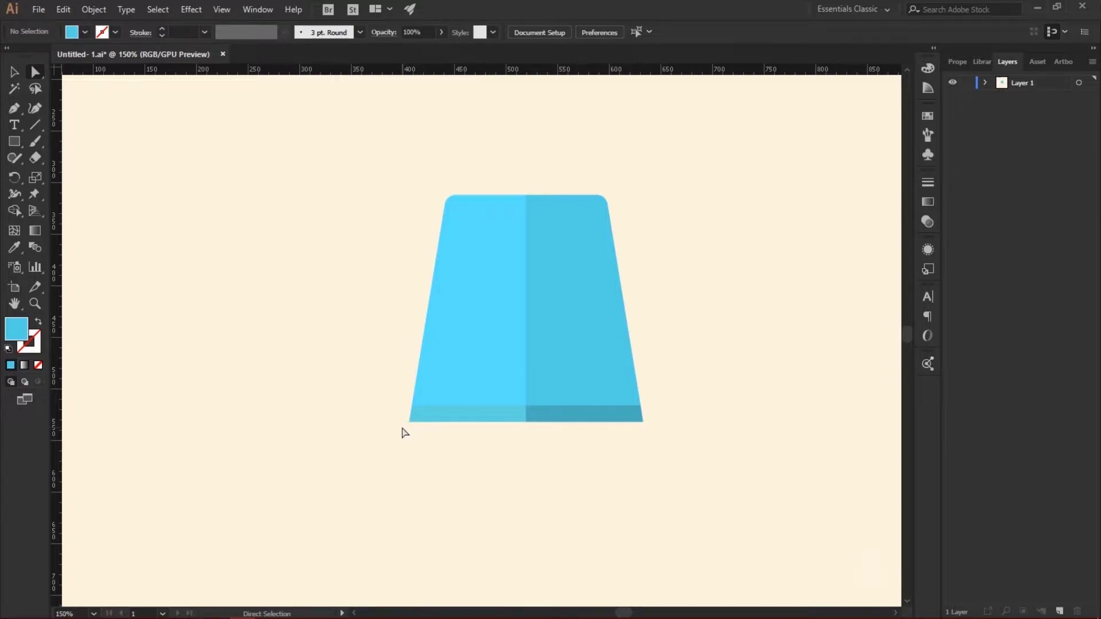
scroll(404, 433, up, 3)
Round the bottom band's two outer corners with the live-corner widget
click(213, 403)
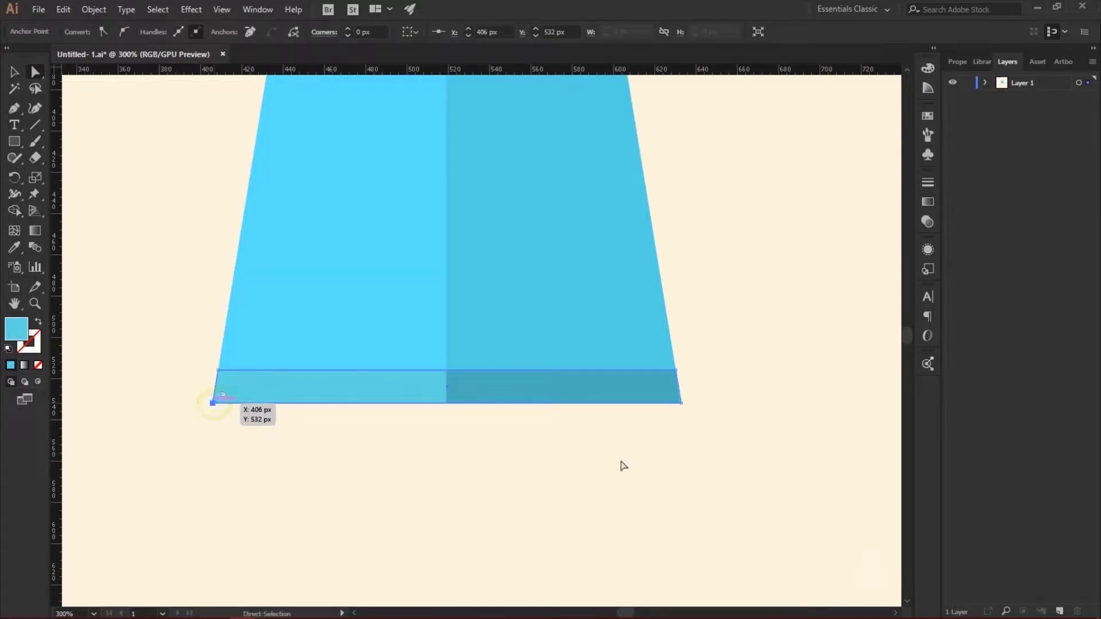
click(683, 404)
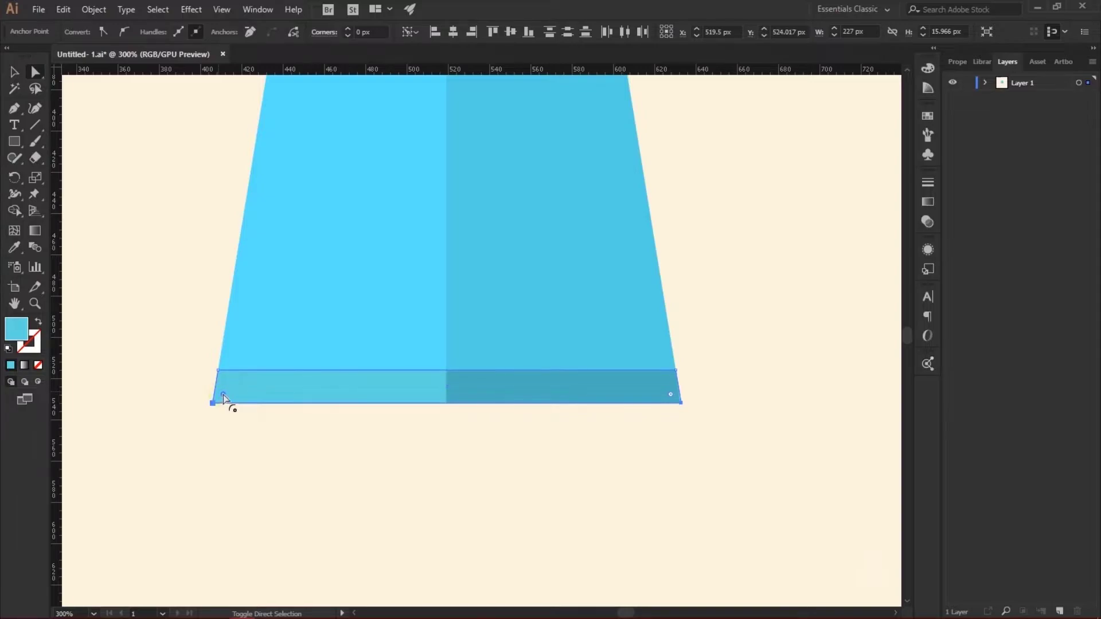
drag(224, 395, 227, 402)
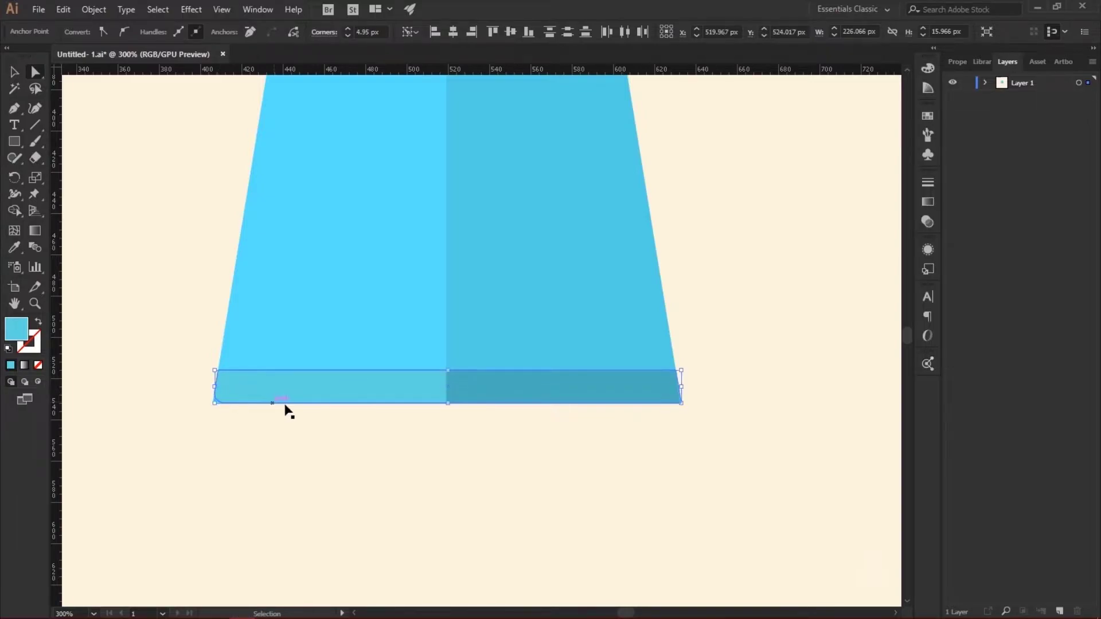
click(670, 403)
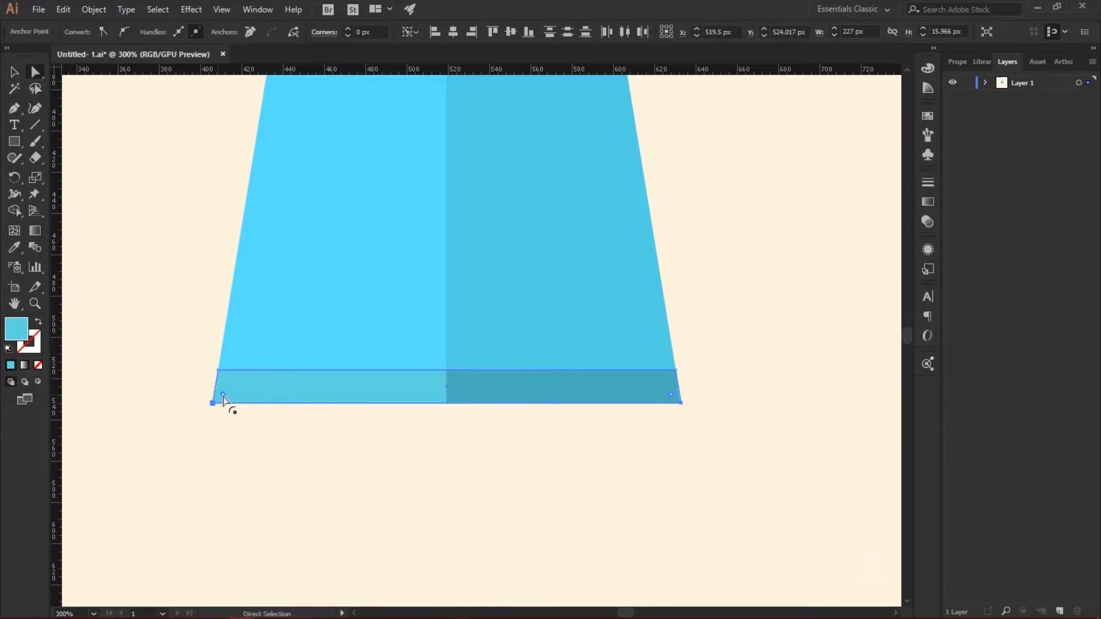
drag(223, 397, 224, 401)
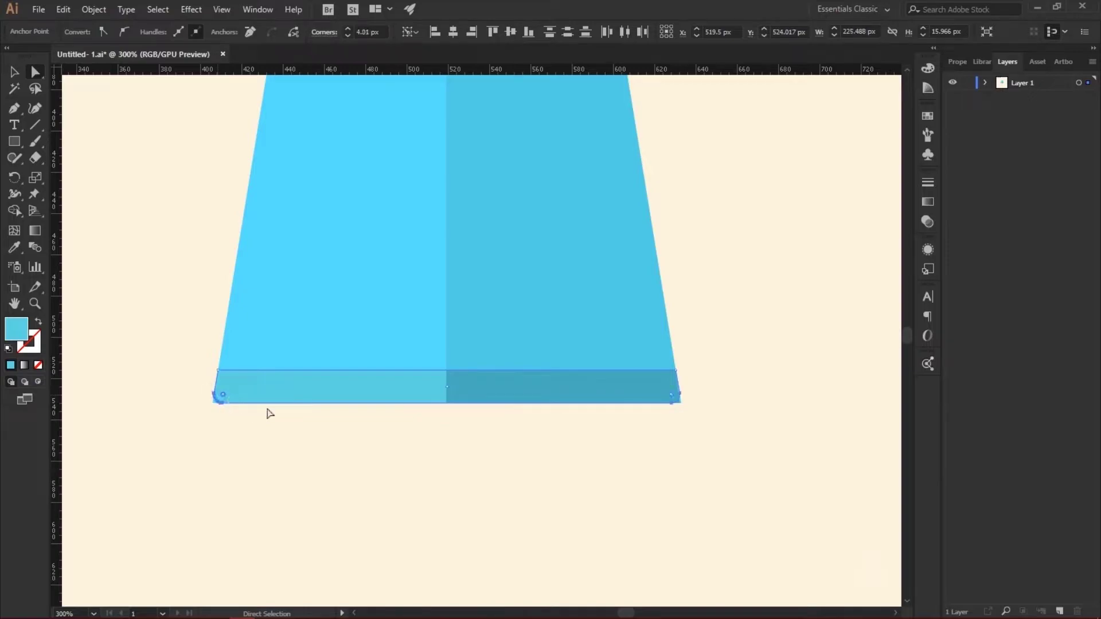
click(708, 449)
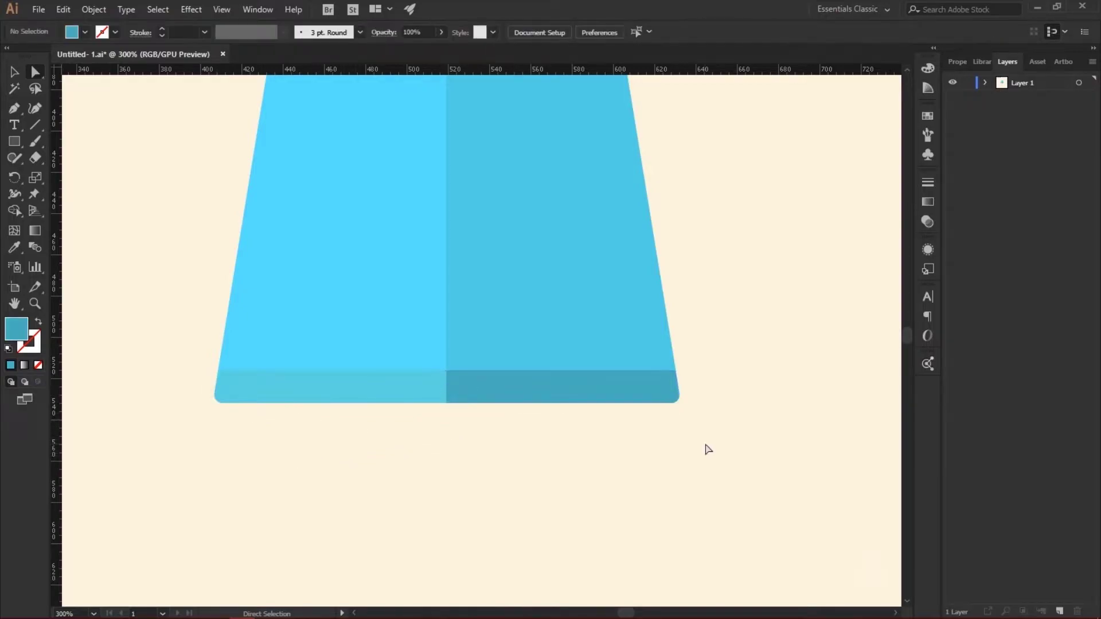
key(ctrl+minus)
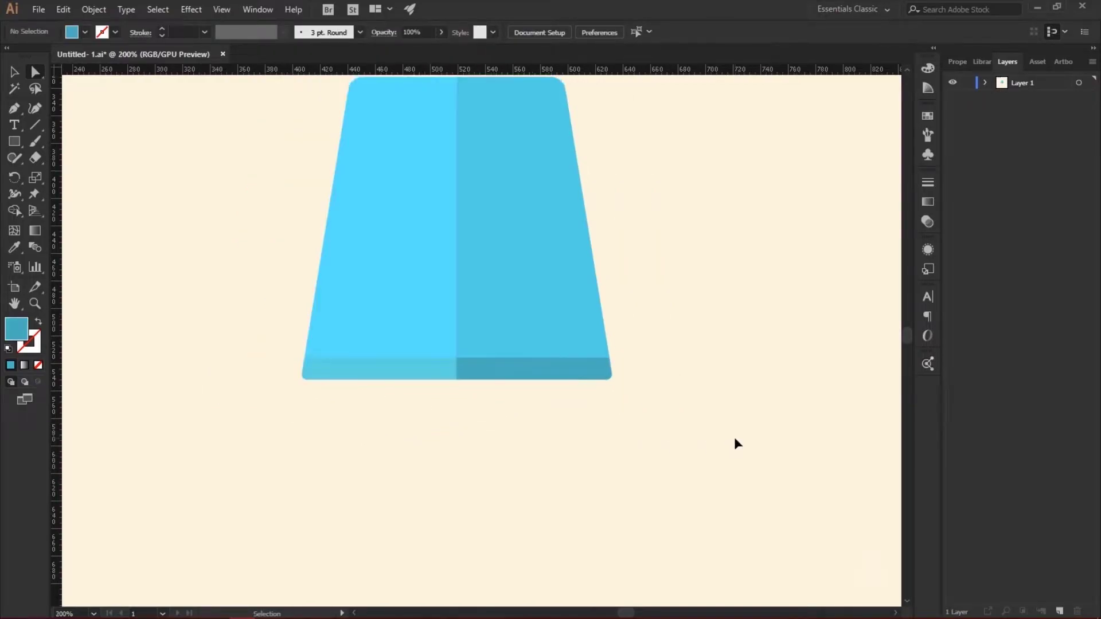
key(ctrl+minus)
key(ctrl+minus)
key(ctrl+minus)
Draw a thin vertical rectangle below the shade's centre as the pole
scroll(486, 444, up, 2)
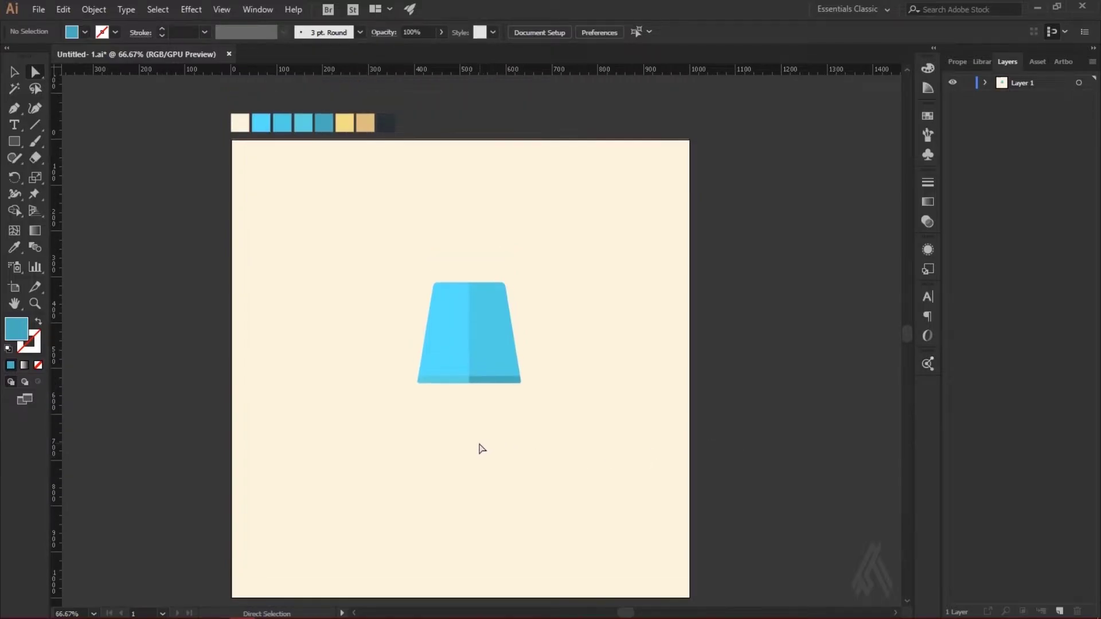
scroll(487, 463, down, 2)
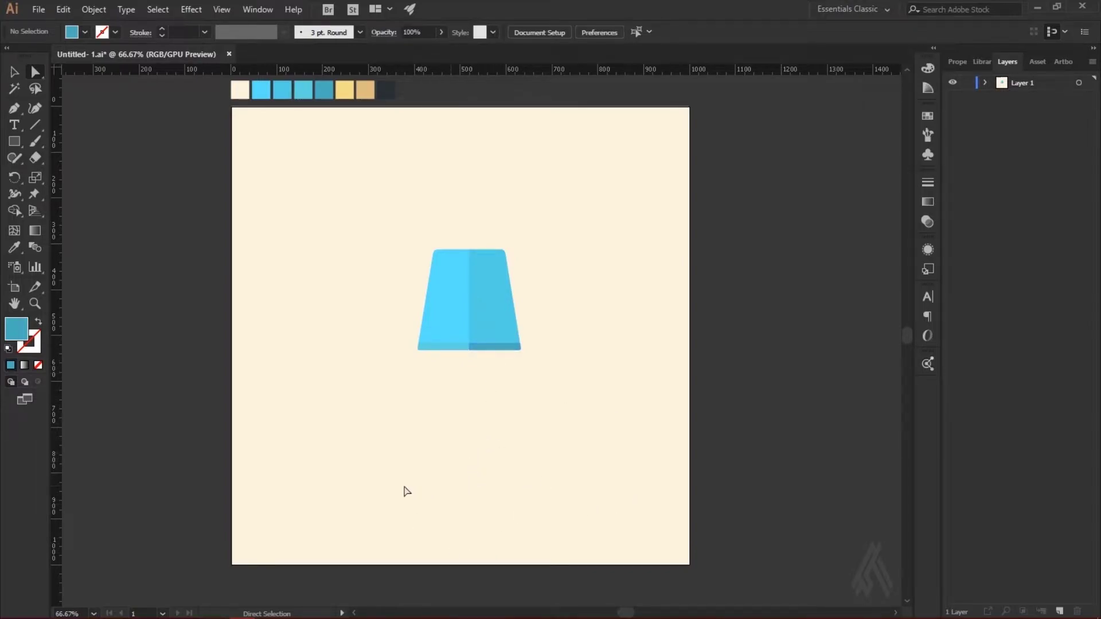
click(14, 142)
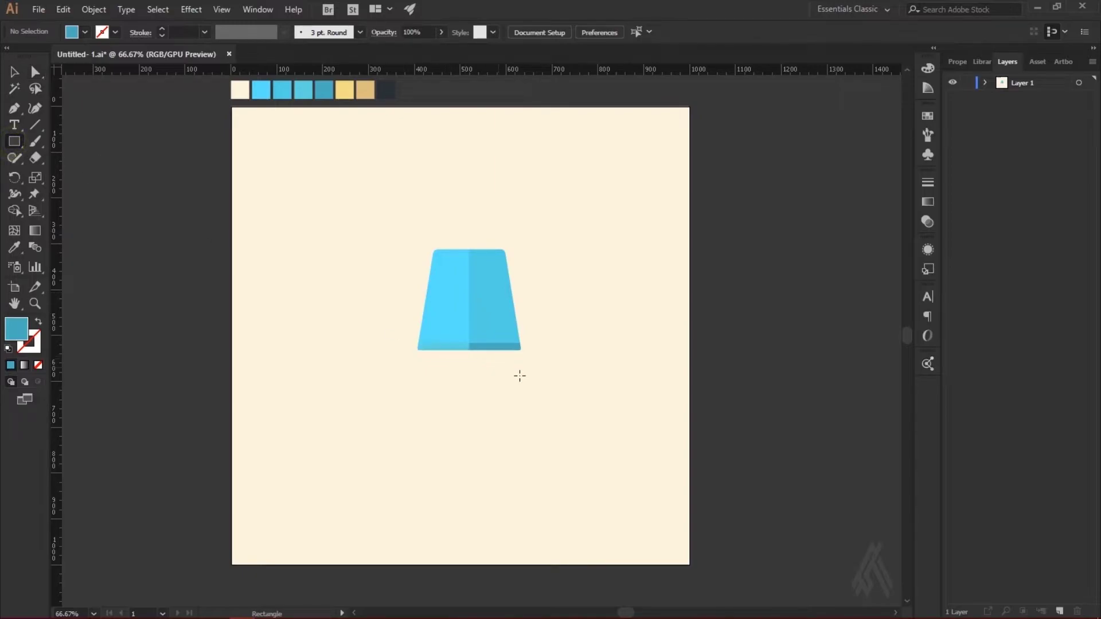
drag(466, 348, 470, 457)
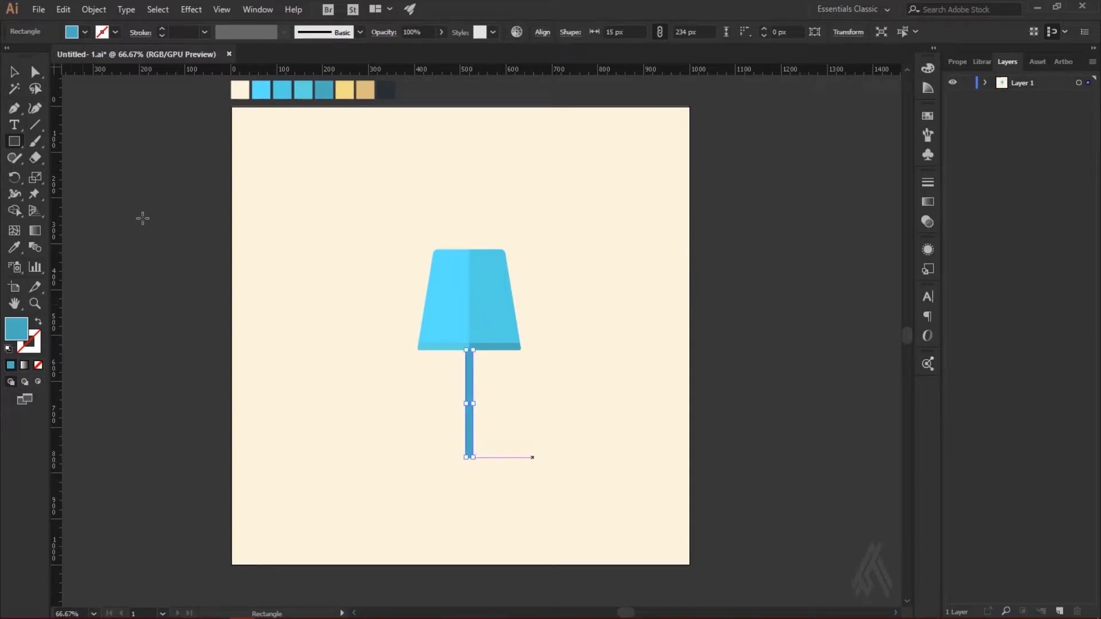
Fill the pole with the dark navy swatch using the Eyedropper
key(a)
click(15, 251)
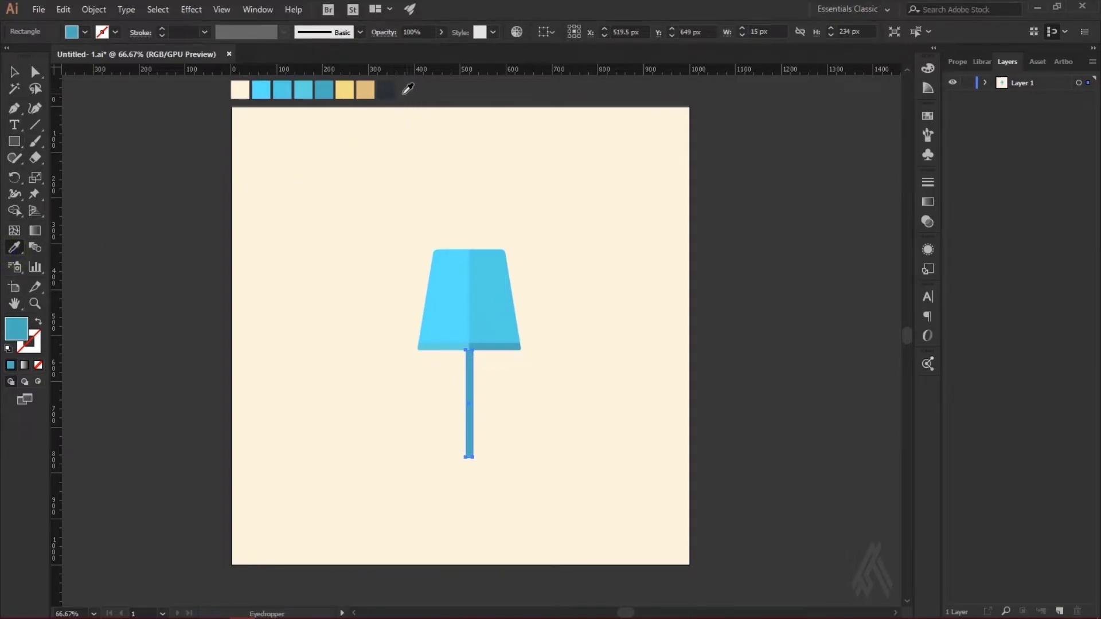
click(392, 94)
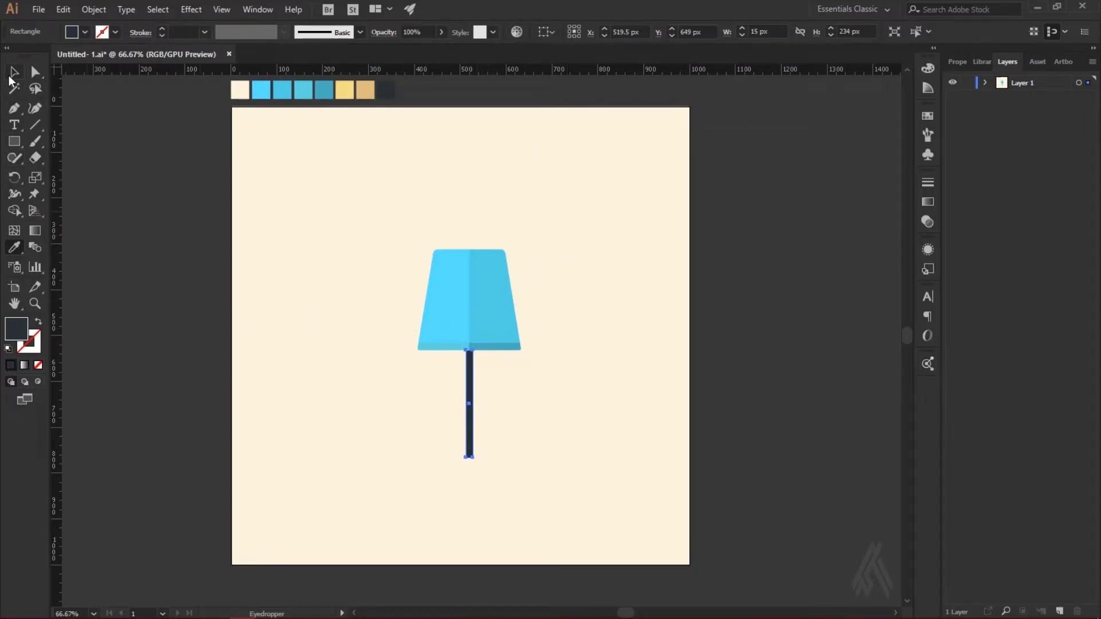
click(13, 73)
scroll(547, 439, down, 3)
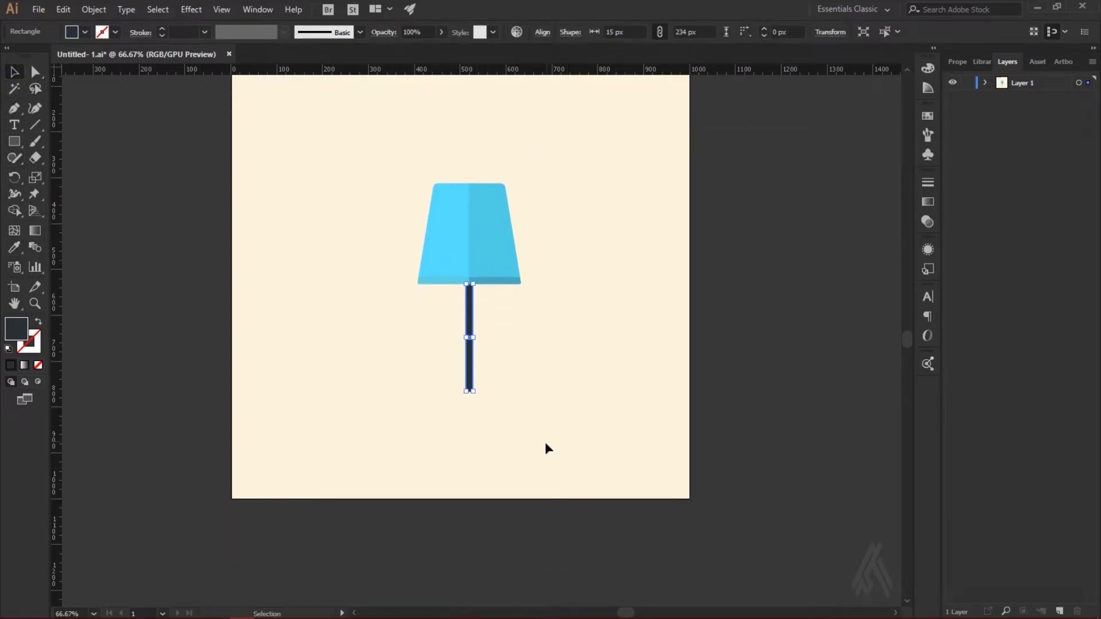
click(520, 442)
scroll(516, 438, up, 1)
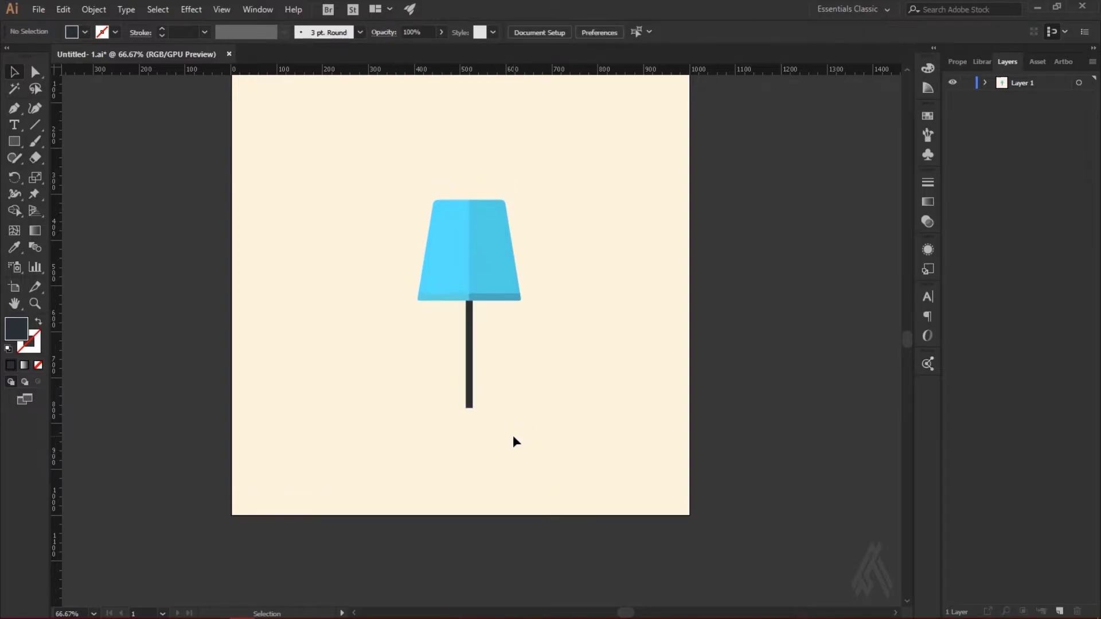
key(m)
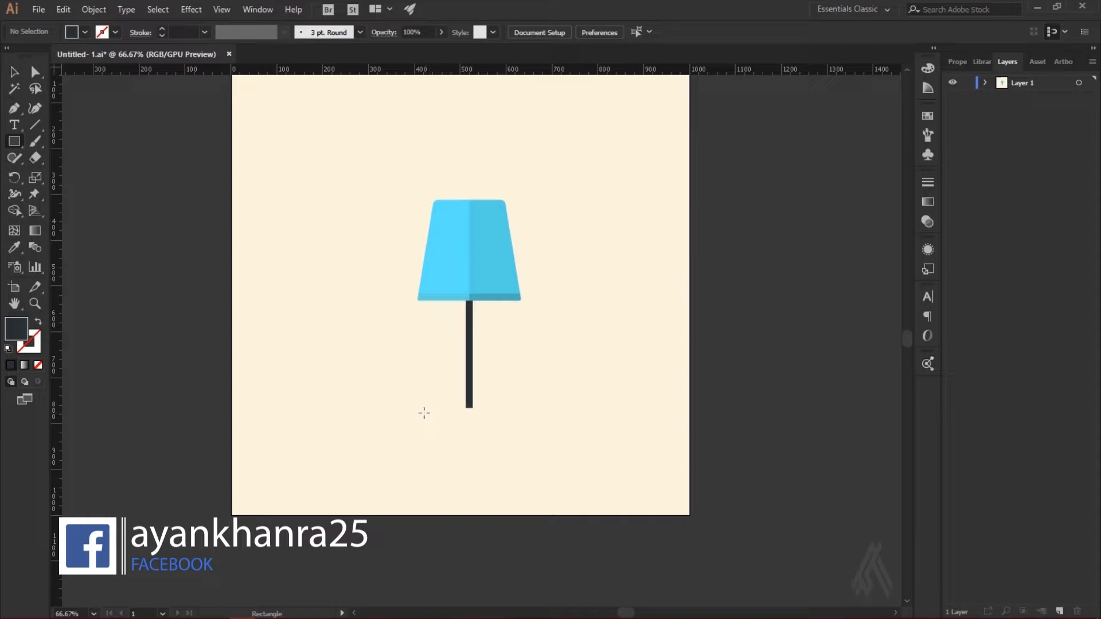
Draw the base block below the pole and make the lower slab shorter
mouse_move(444, 408)
mouse_down()
mouse_move(495, 419)
mouse_move(445, 437)
mouse_move(508, 418)
mouse_up()
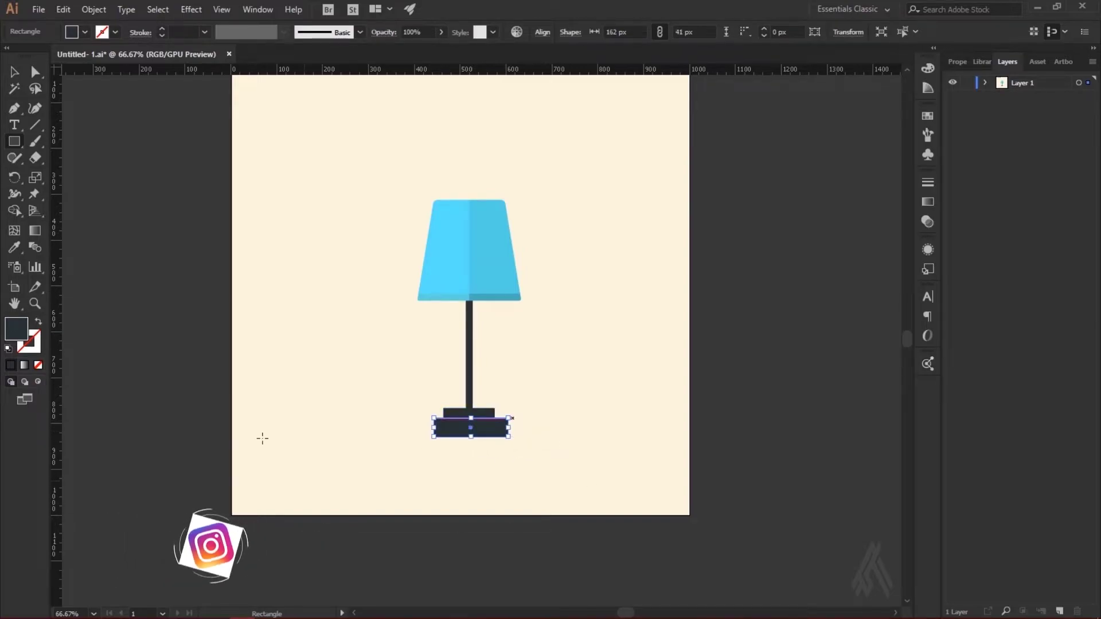
click(14, 72)
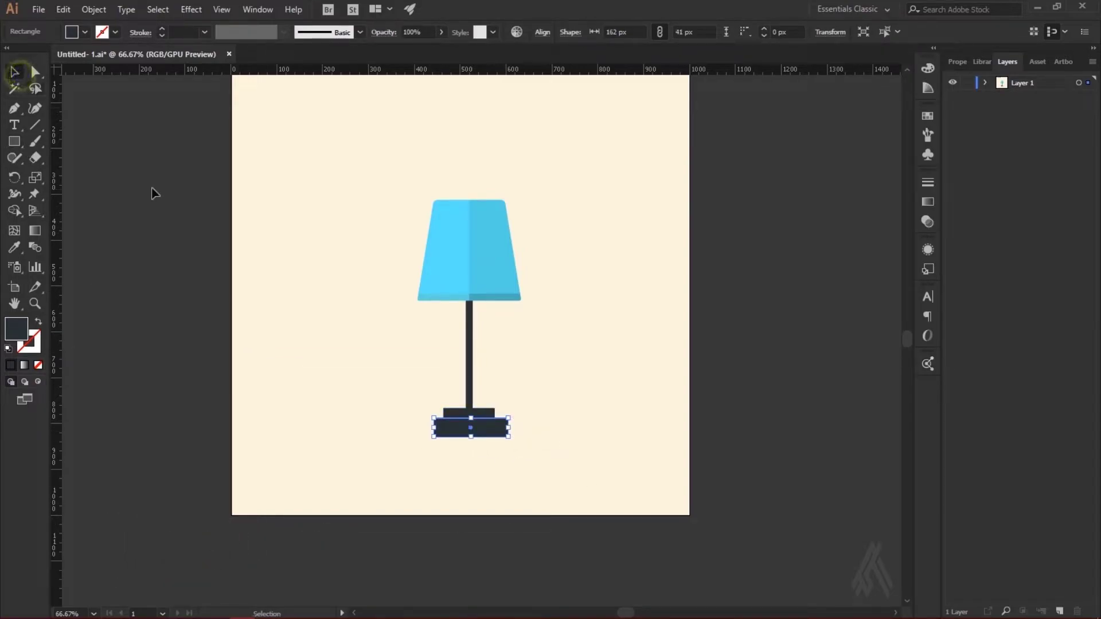
drag(472, 437, 471, 433)
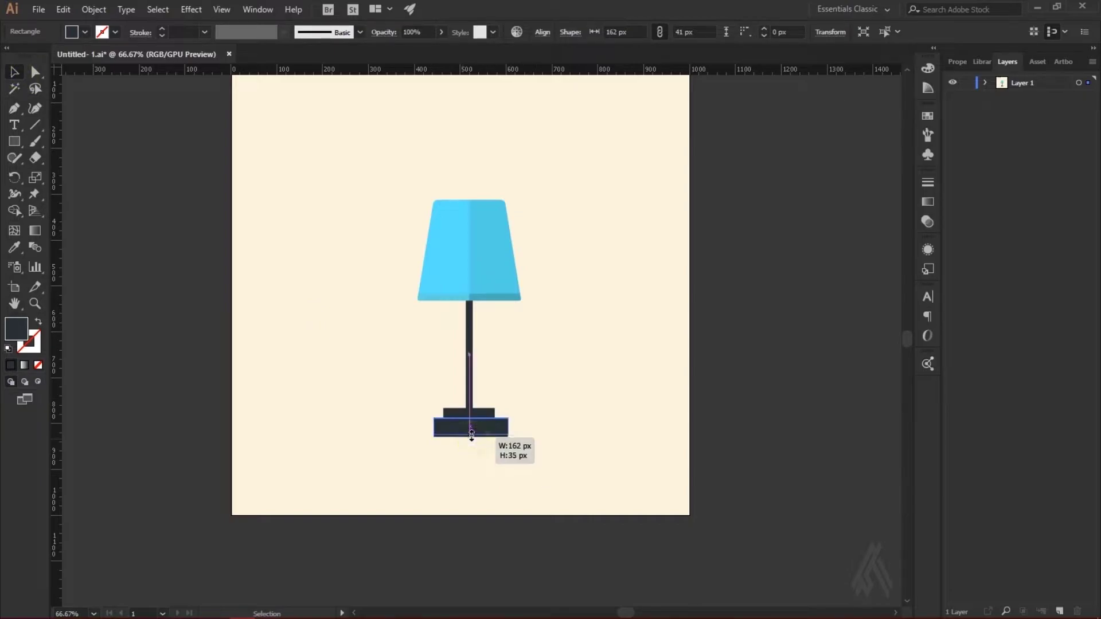
click(560, 422)
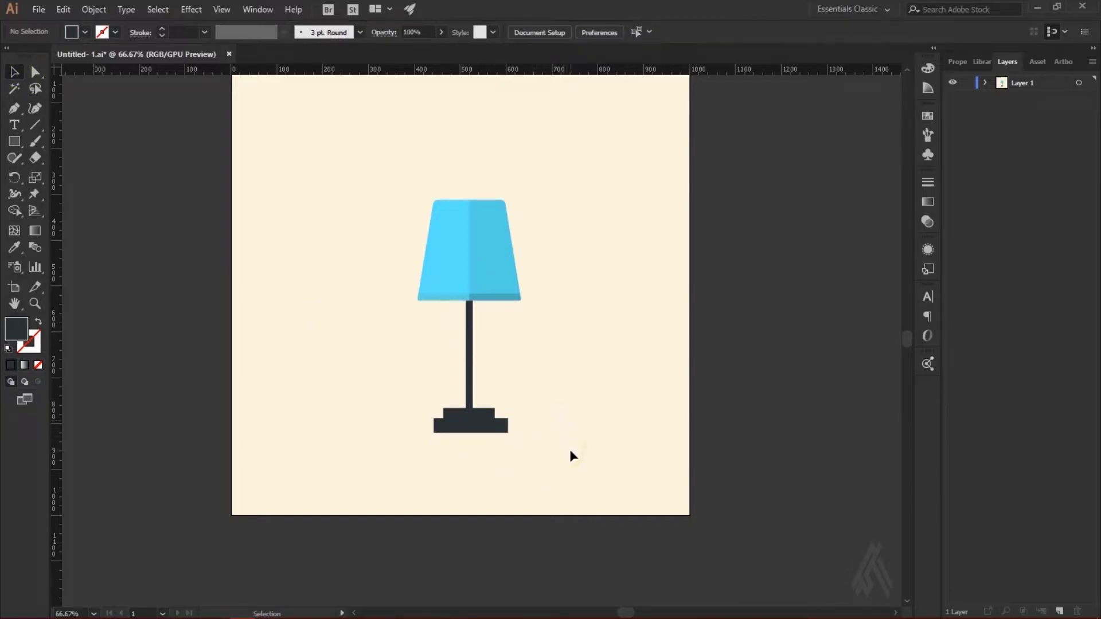
Nudge the wider base slab left so it centres under the pole
key(ctrl+plus)
key(ctrl+plus)
scroll(565, 453, down, 2)
scroll(559, 454, down, 1)
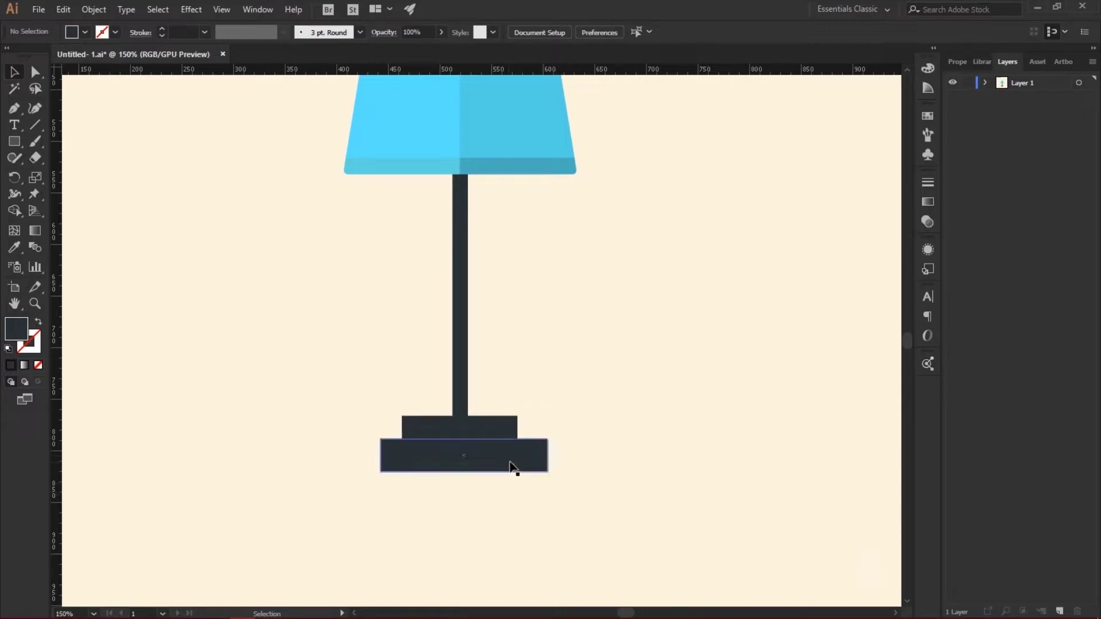
click(512, 468)
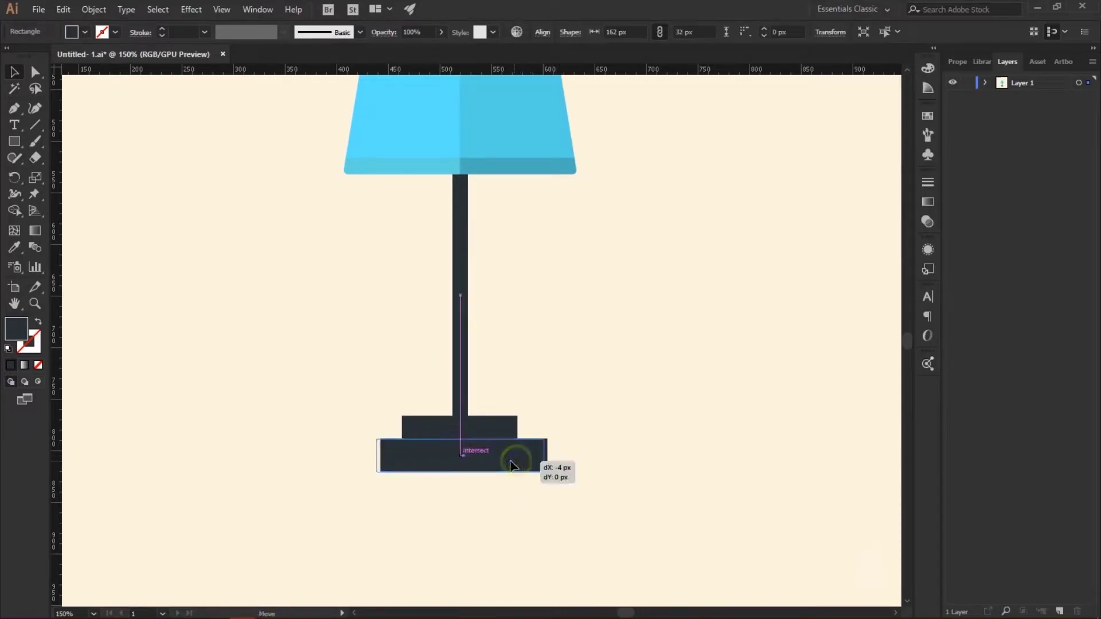
drag(516, 462, 511, 461)
click(602, 449)
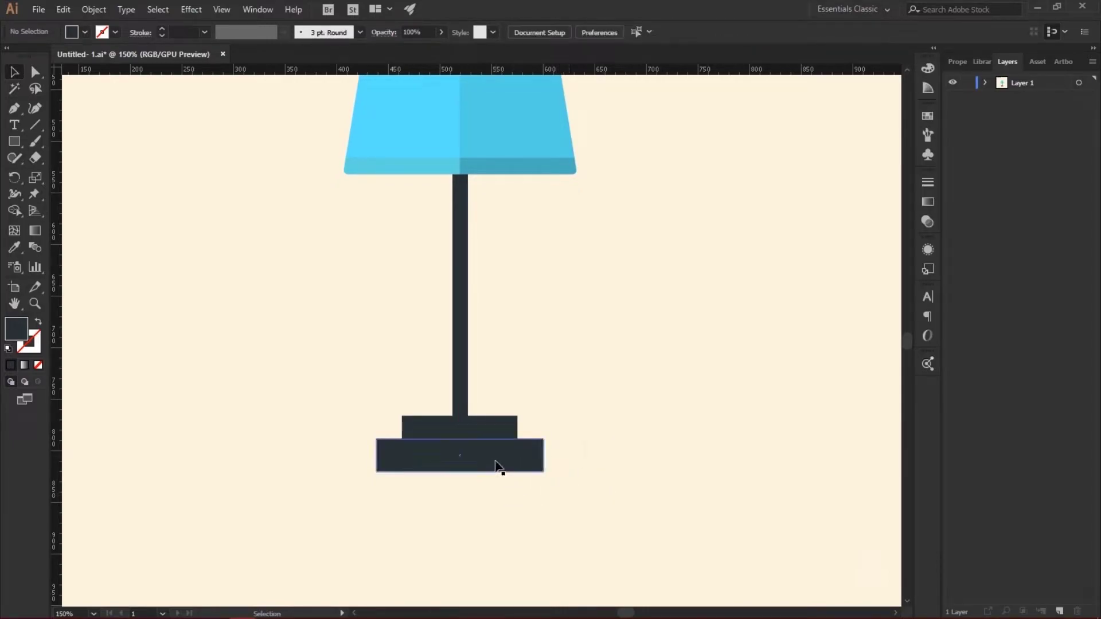
click(504, 433)
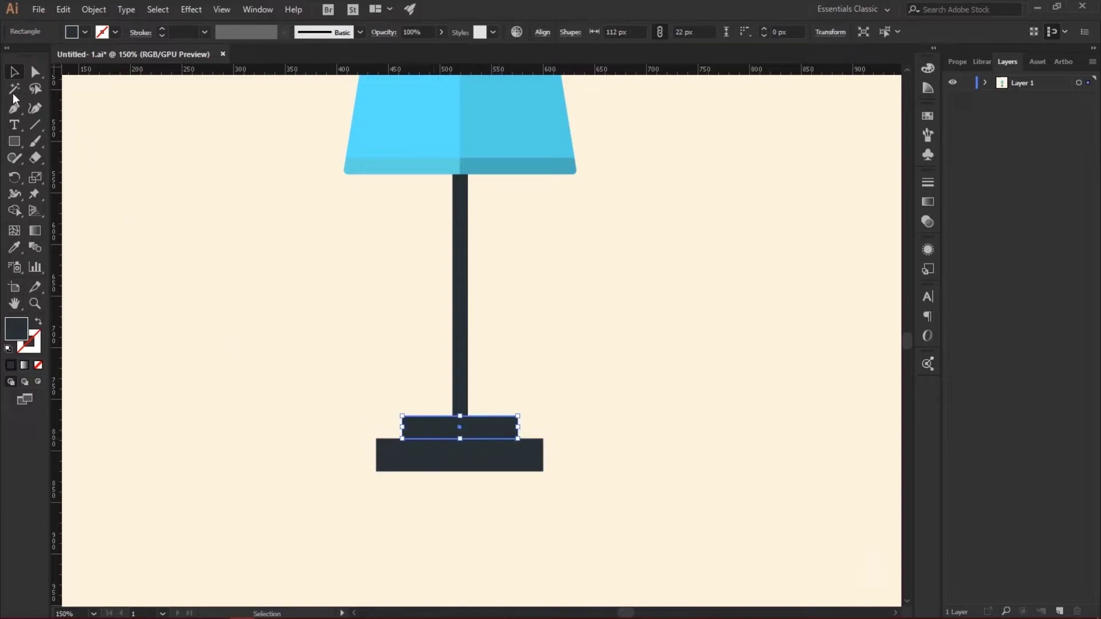
click(34, 74)
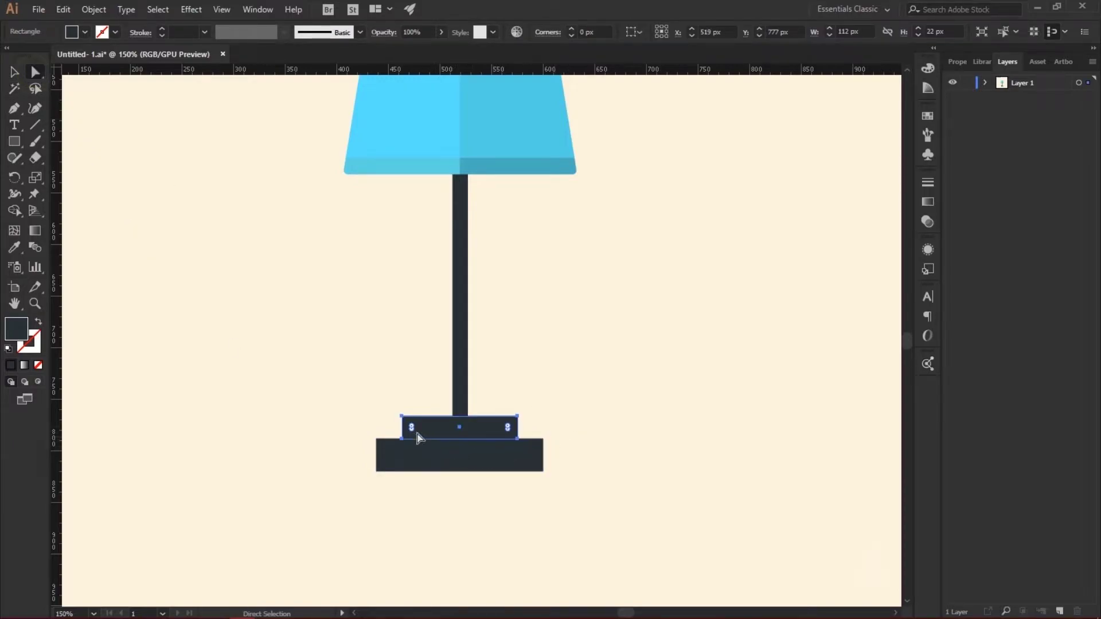
Round the top corners of the small block and the wider slab to about 10 px
key(ctrl+plus)
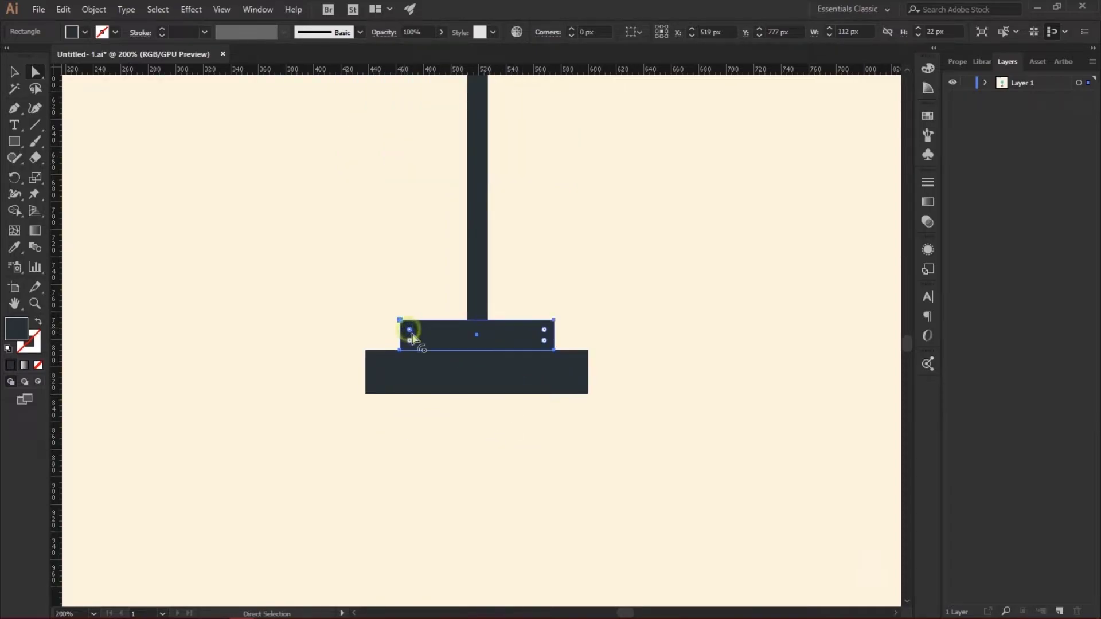
click(544, 331)
drag(544, 331, 551, 332)
click(622, 331)
click(519, 380)
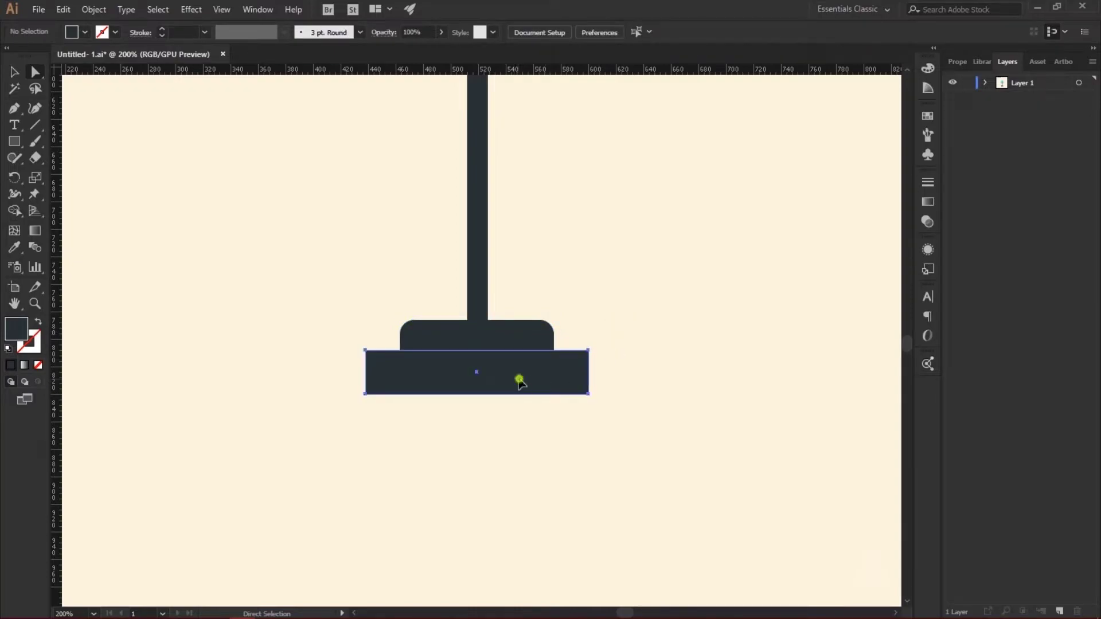
click(579, 361)
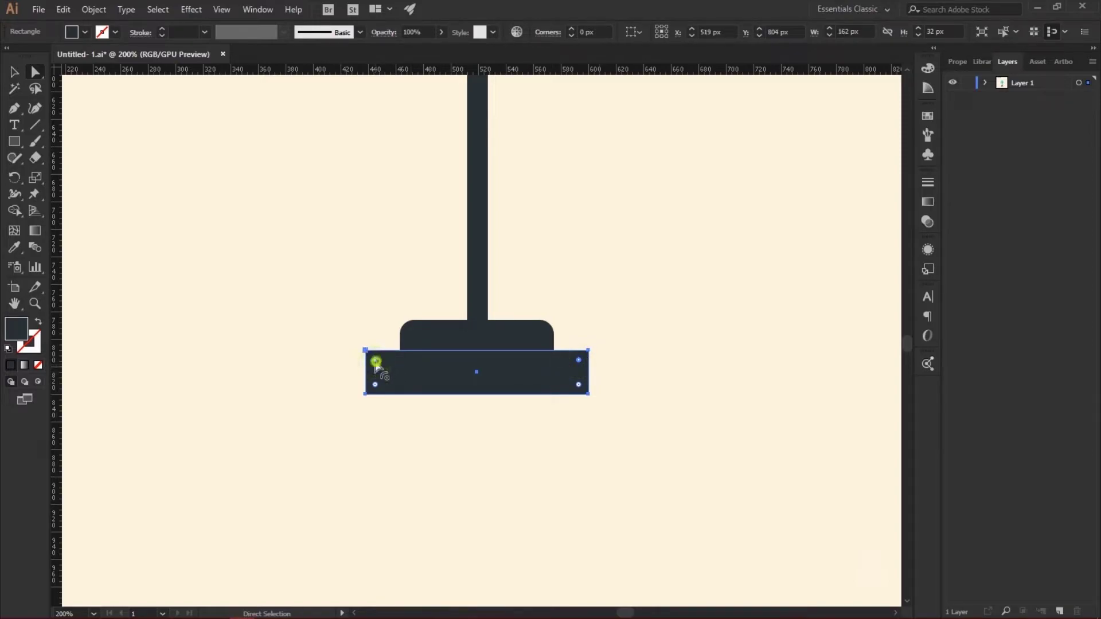
drag(375, 363, 374, 377)
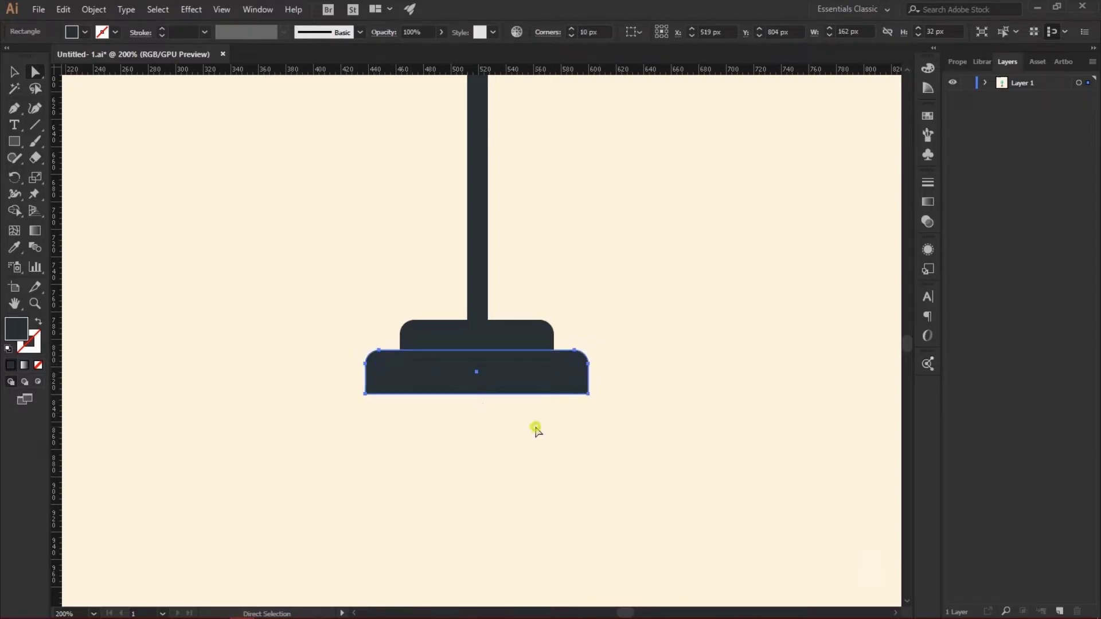
click(535, 428)
Make the base slab slightly thinner, about 29 px tall
click(482, 393)
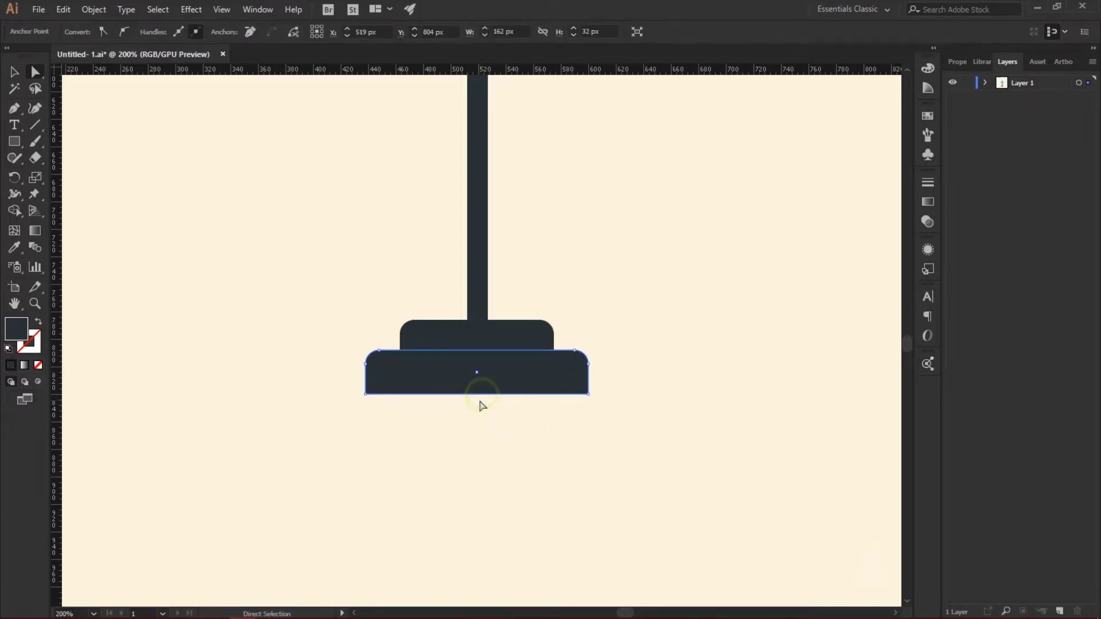
click(13, 72)
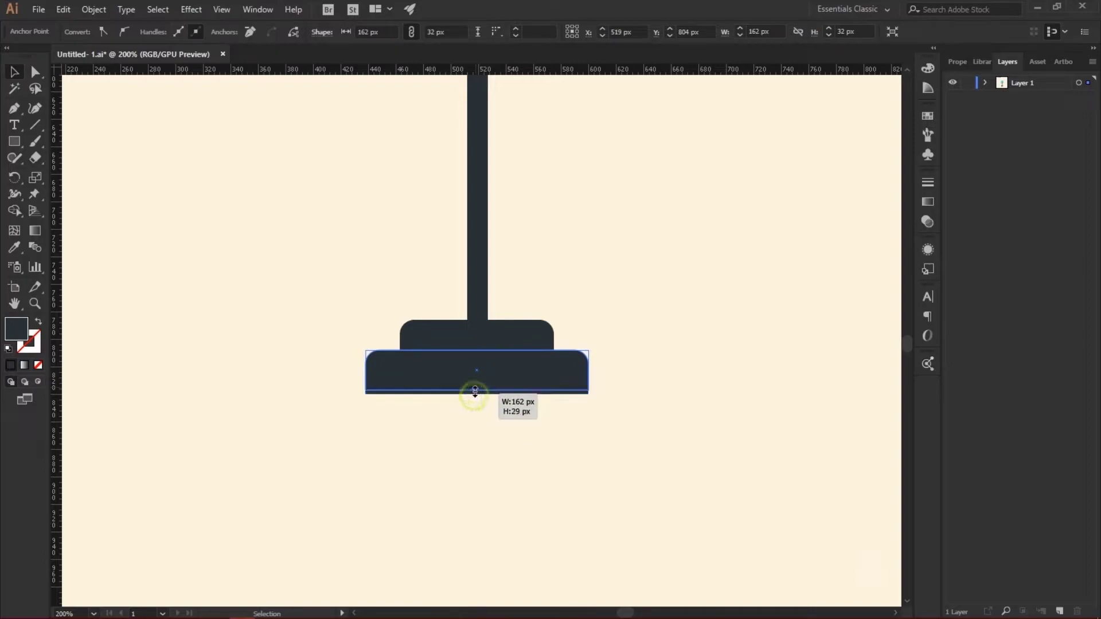
drag(481, 394, 482, 390)
click(677, 388)
scroll(604, 471, up, 3)
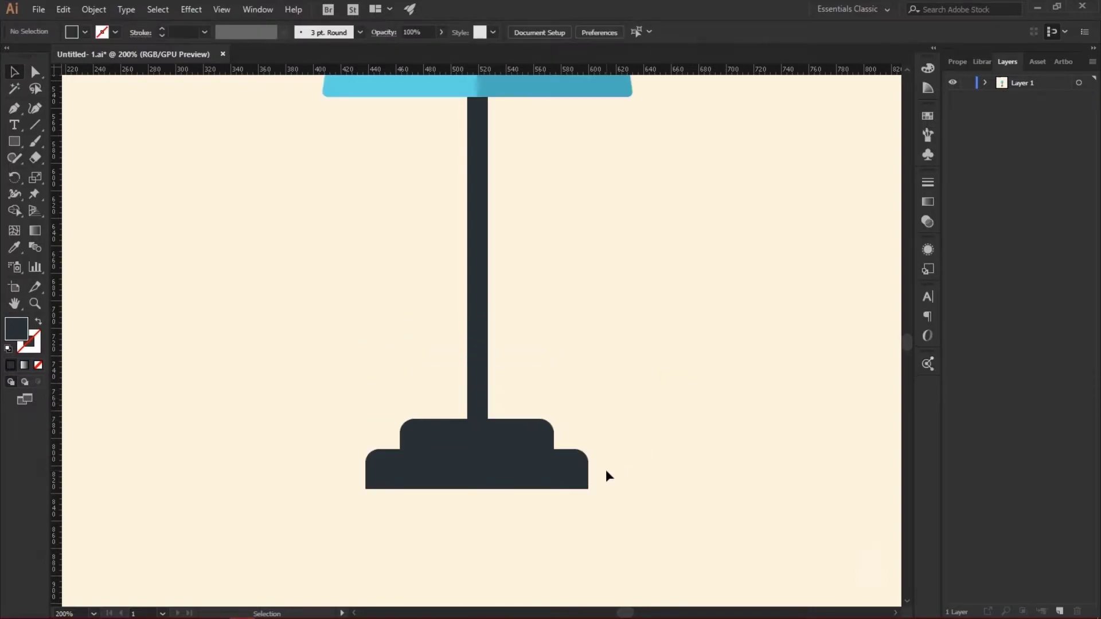
scroll(606, 469, up, 3)
scroll(607, 469, down, 1)
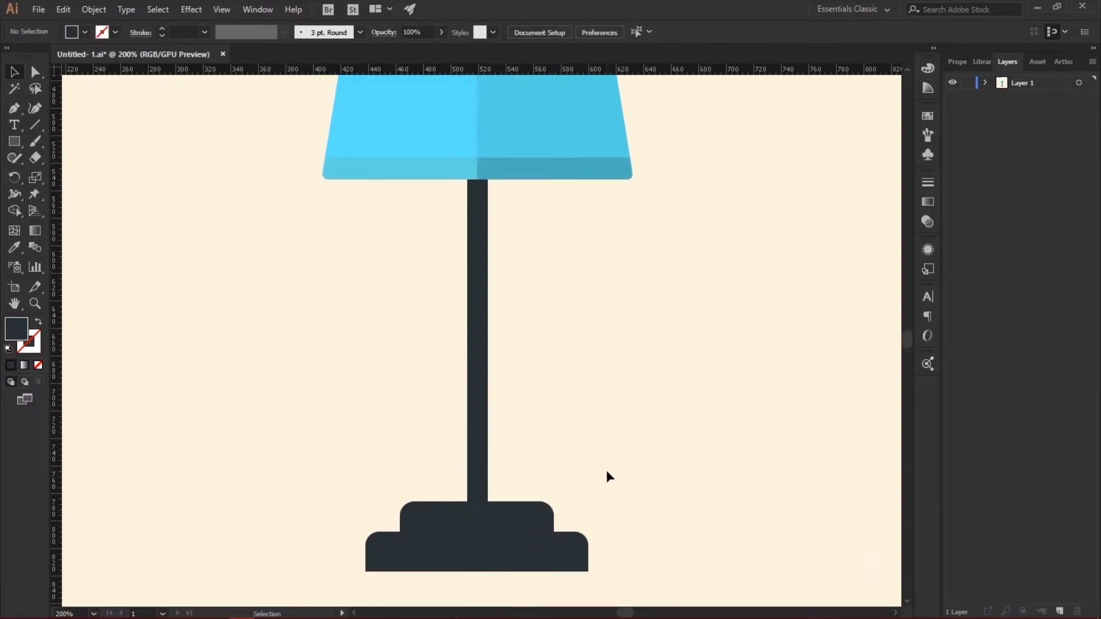
Duplicate the pole and give the copy a lighter grey fill, #3A3D3F
click(481, 315)
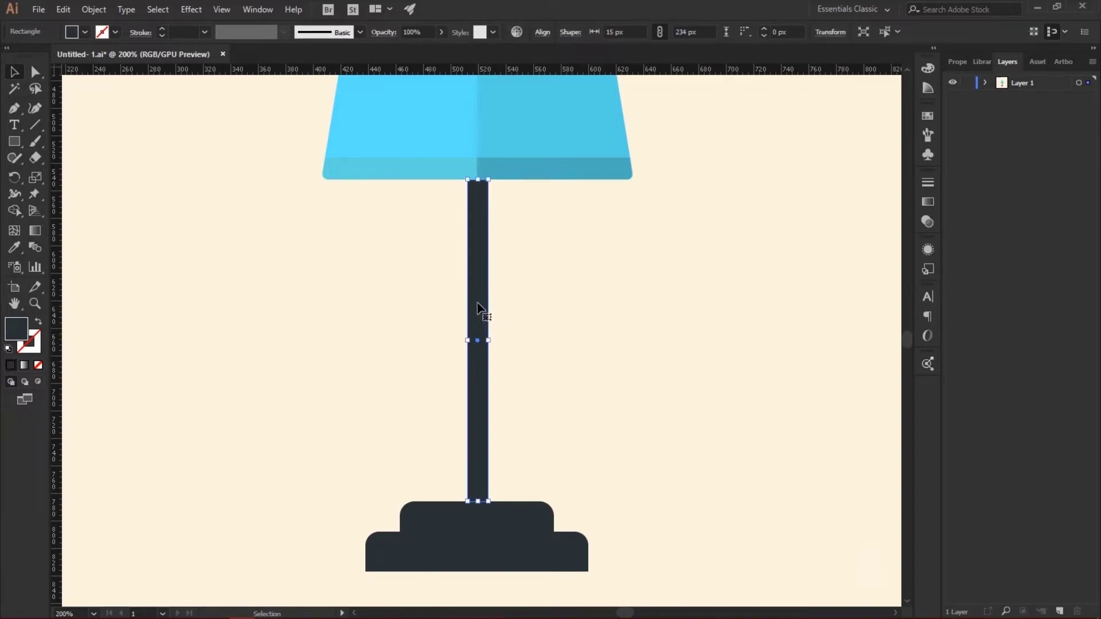
key(a)
drag(476, 299, 555, 304)
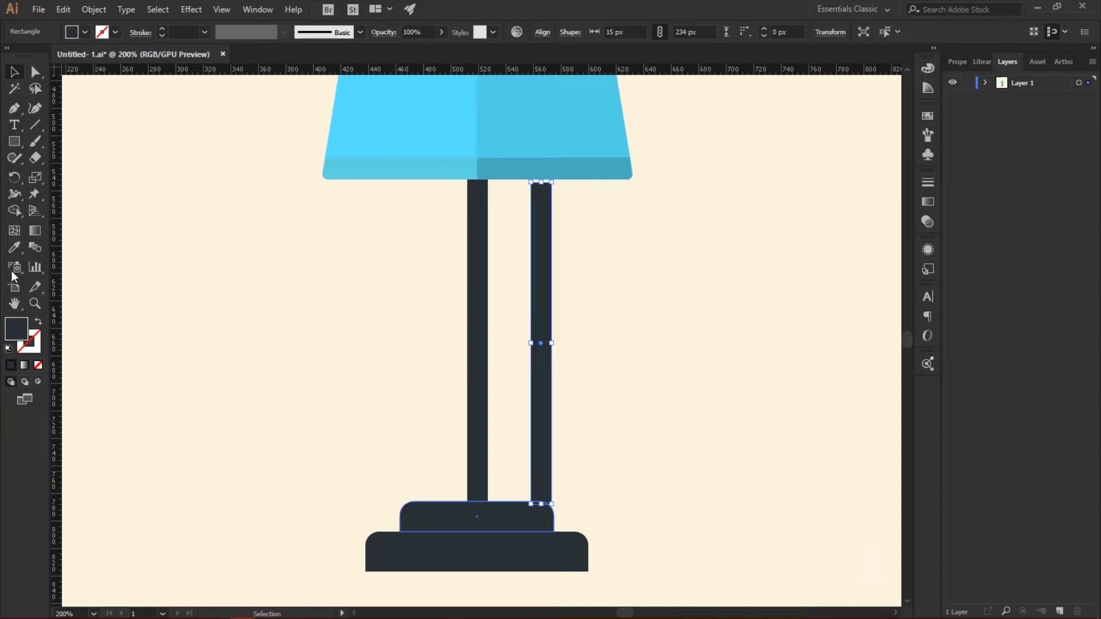
double_click(16, 330)
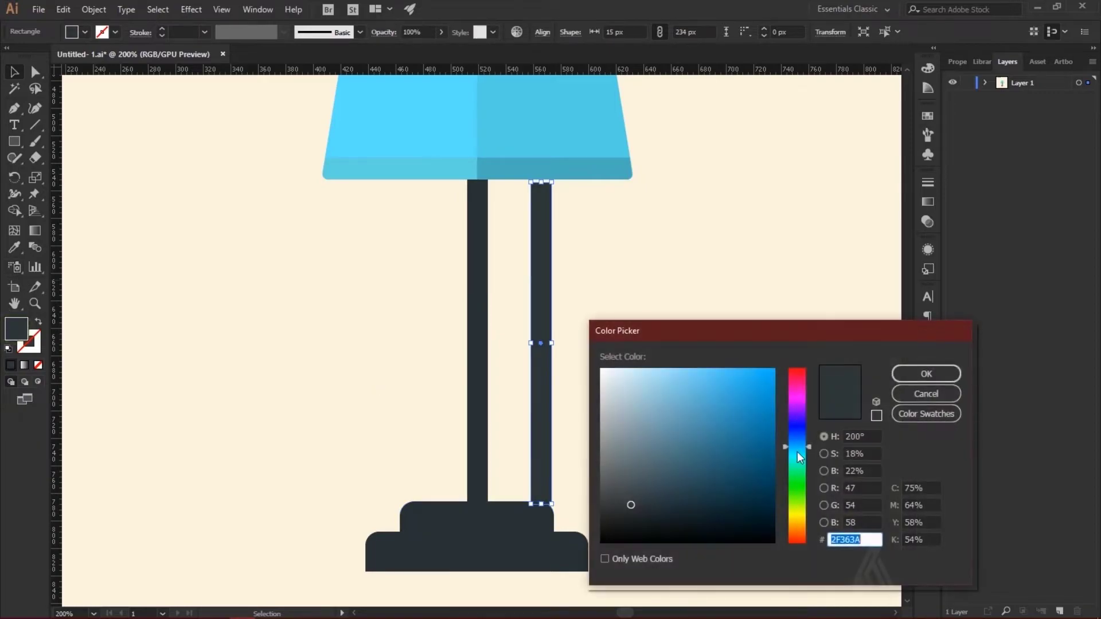
drag(630, 505, 616, 499)
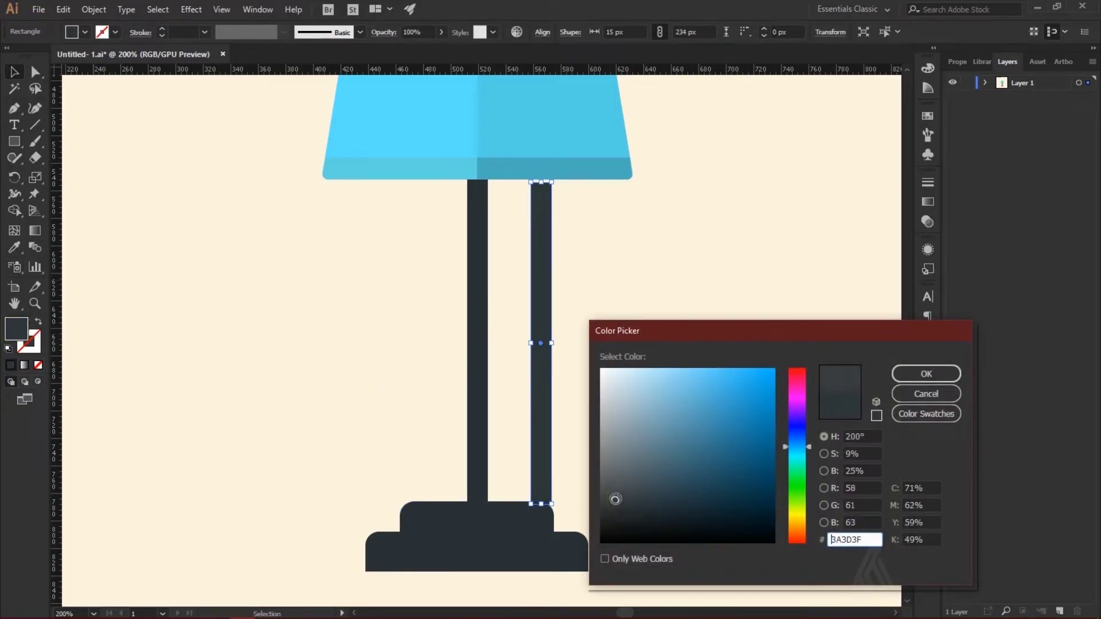
click(927, 374)
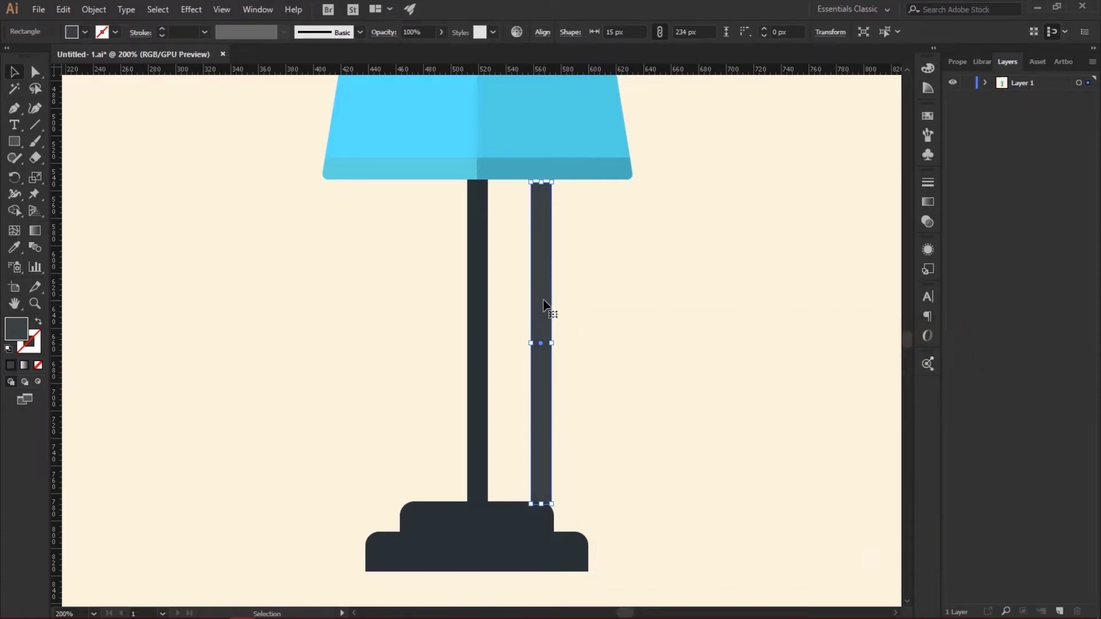
Move the grey copy onto the pole's left side and narrow it to 3 px
drag(543, 303, 481, 299)
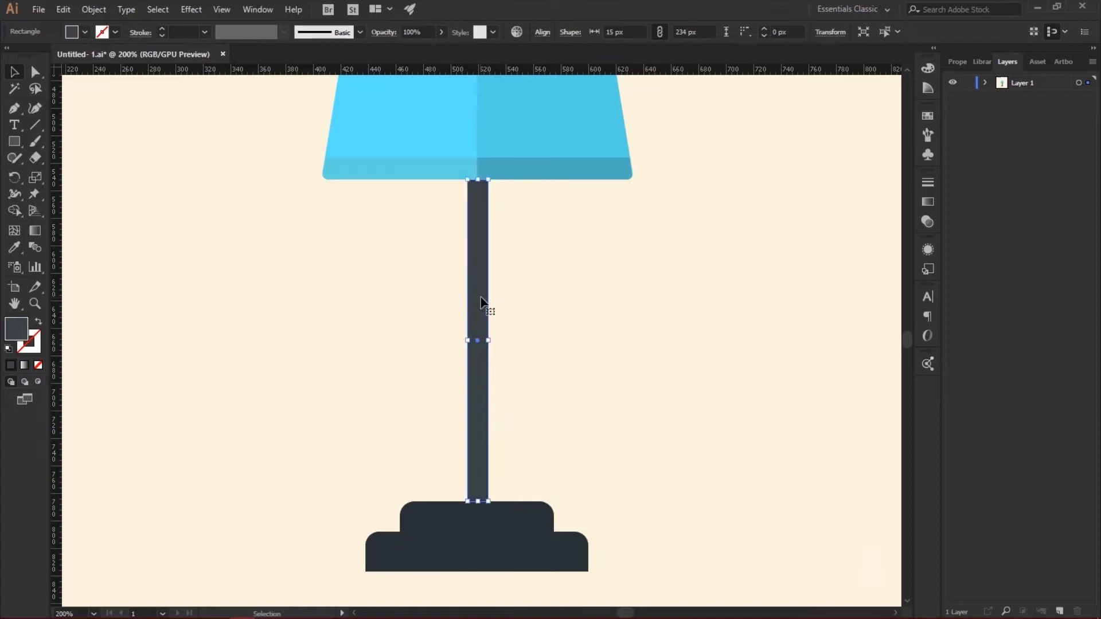
drag(488, 341, 474, 341)
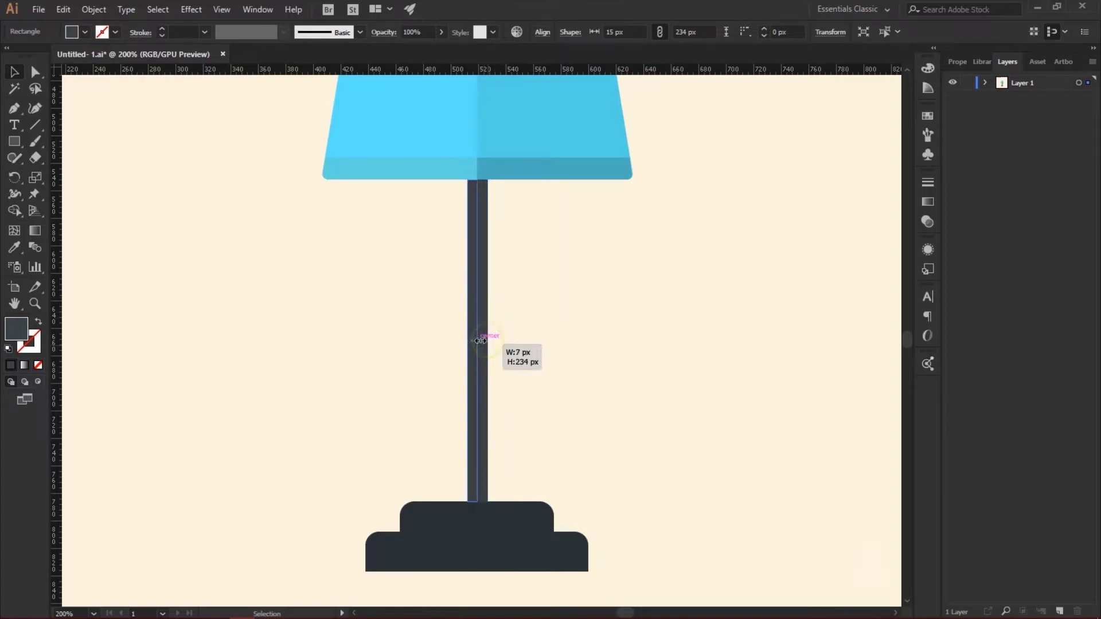
click(567, 338)
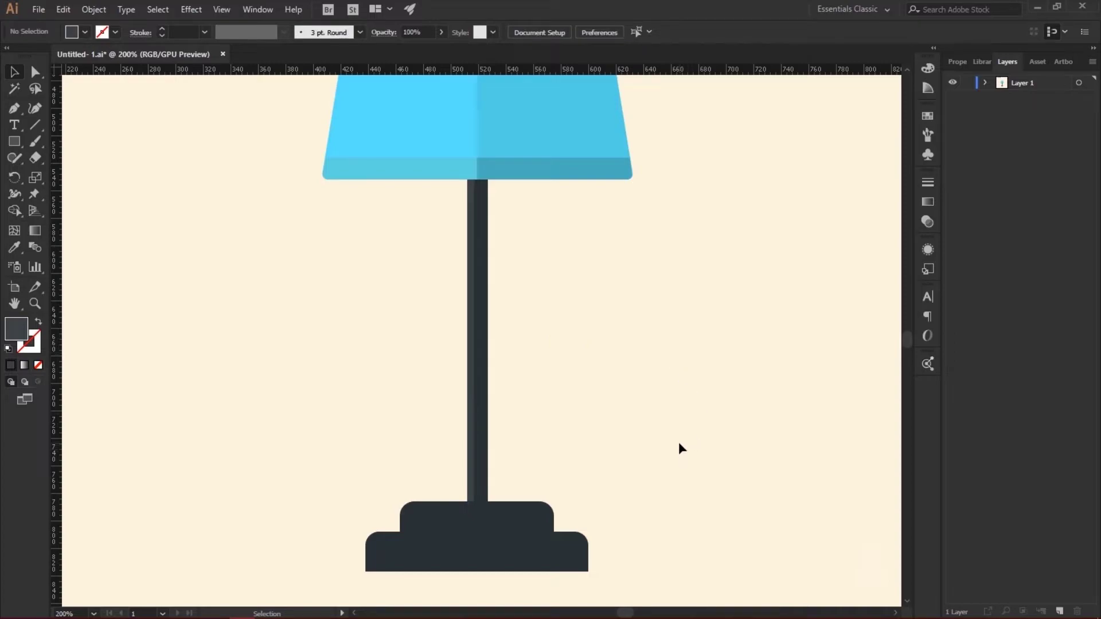
Duplicate the upper base tier and shrink the copy to the tier's left portion
scroll(679, 444, down, 3)
scroll(668, 473, up, 3)
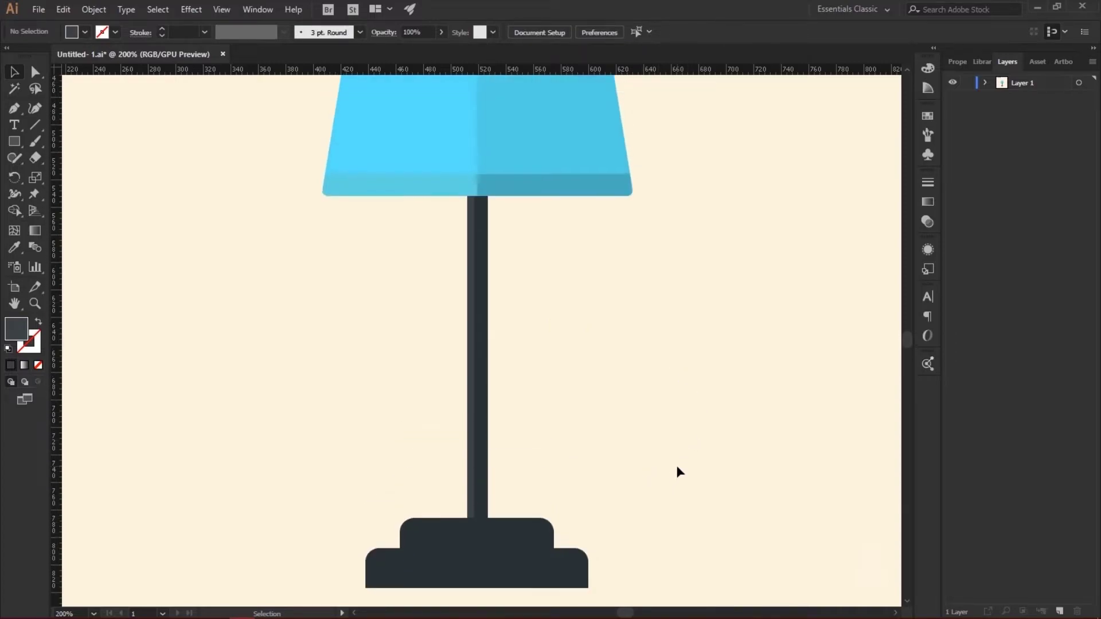
scroll(735, 443, up, 3)
scroll(737, 445, up, 1)
scroll(669, 453, down, 2)
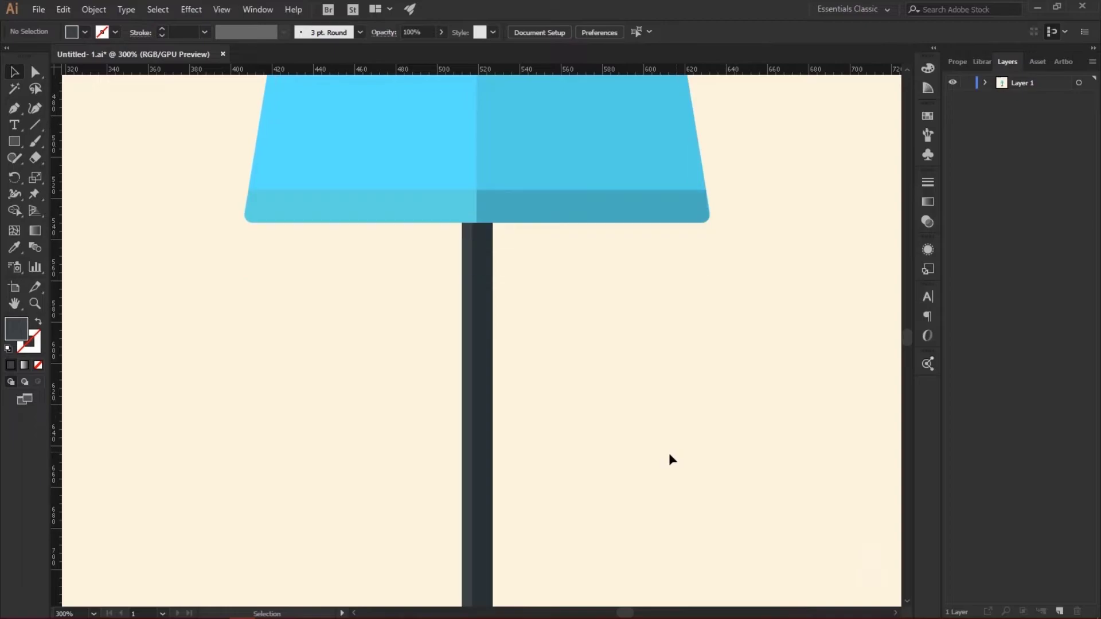
scroll(645, 453, down, 2)
scroll(669, 446, down, 4)
scroll(672, 447, down, 3)
scroll(673, 448, down, 3)
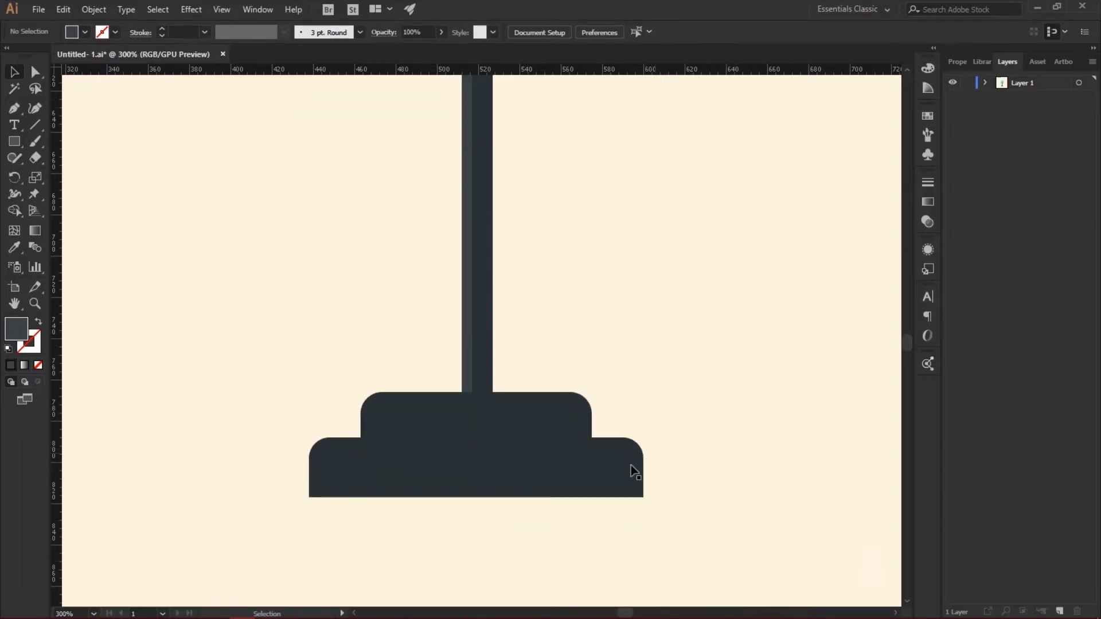
click(457, 410)
mouse_move(542, 417)
mouse_down()
mouse_move(740, 417)
mouse_move(525, 416)
mouse_up()
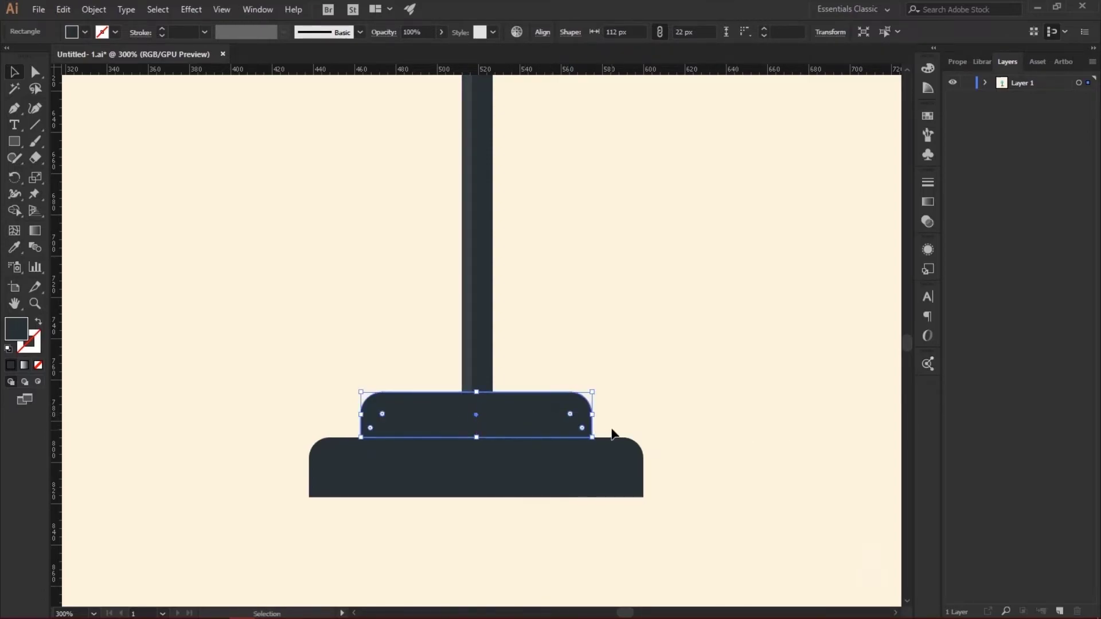
mouse_move(592, 417)
mouse_down()
mouse_move(450, 417)
mouse_move(453, 397)
mouse_move(482, 417)
mouse_up()
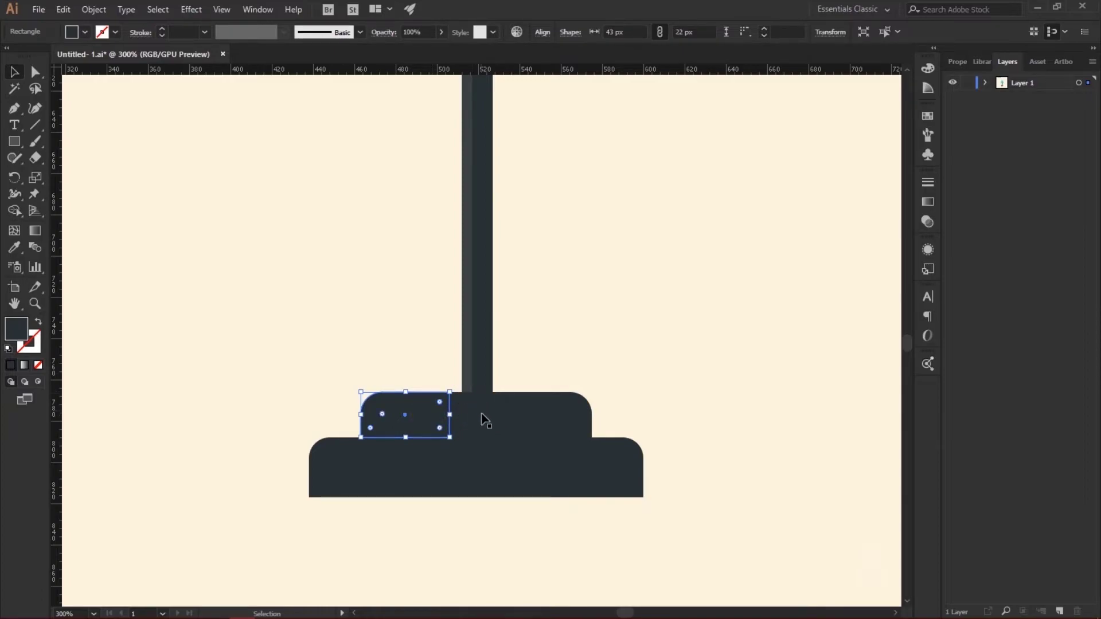
click(617, 366)
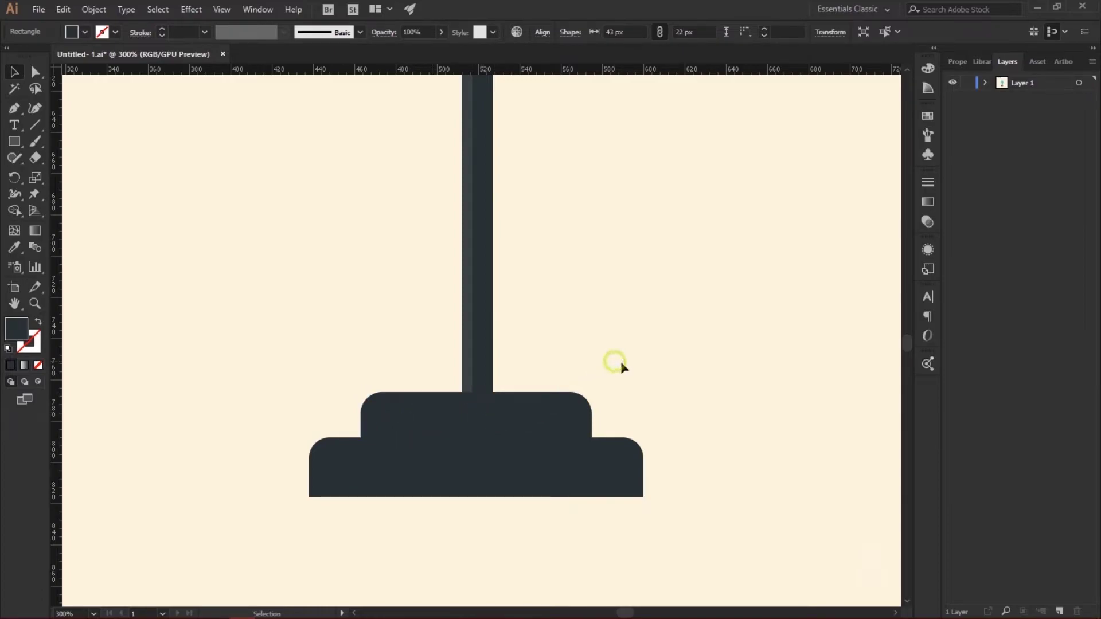
Fill the small left piece with the pole highlight's lighter grey using the Eyedropper
click(422, 424)
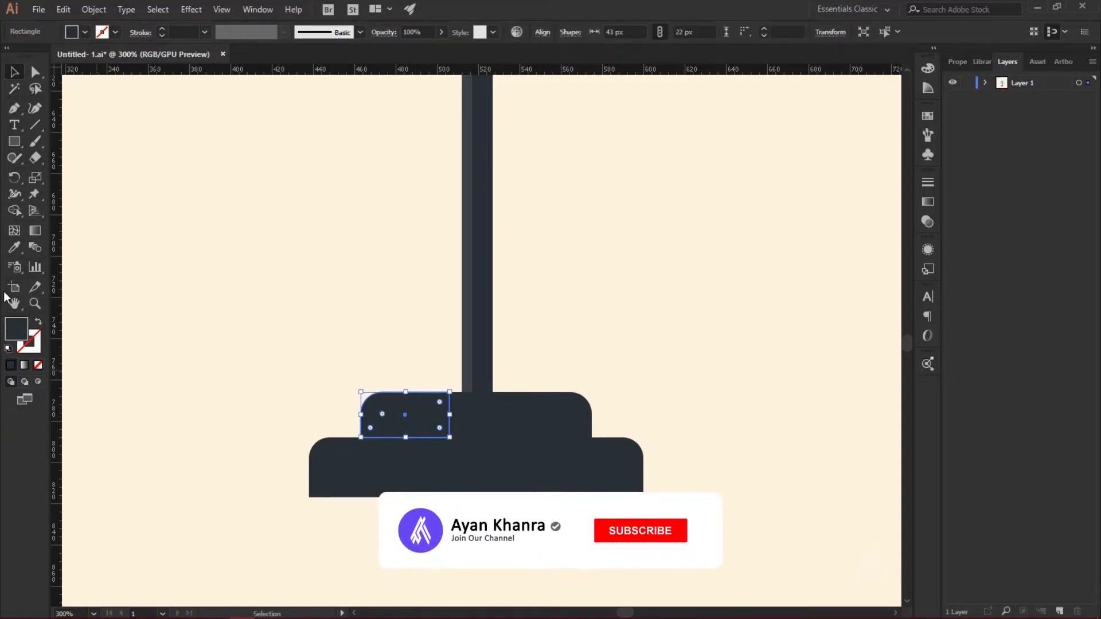
click(14, 247)
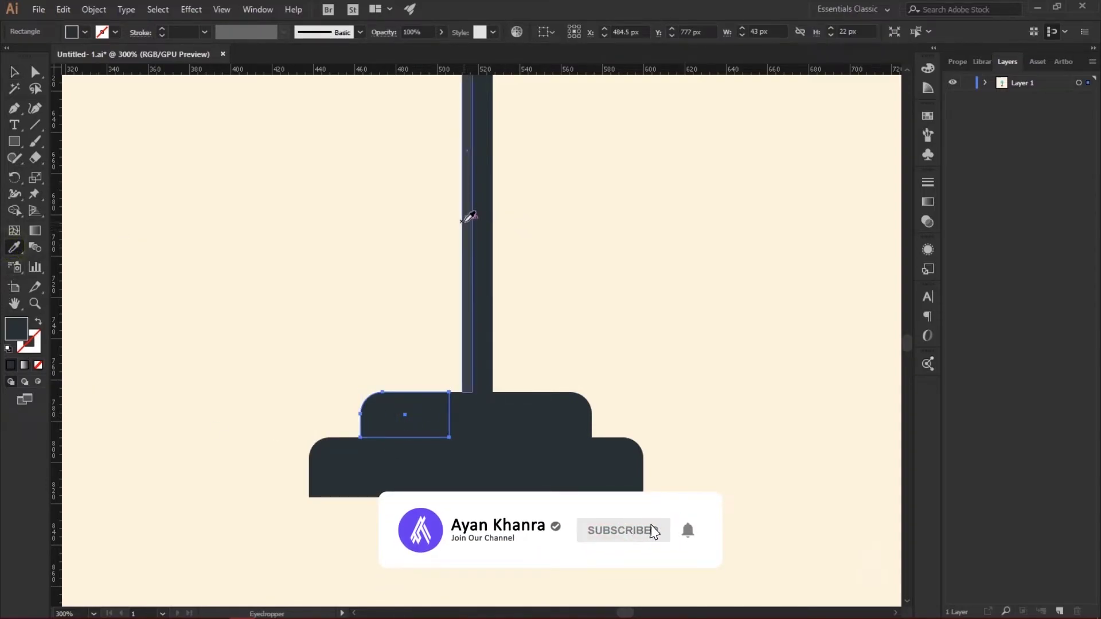
click(465, 219)
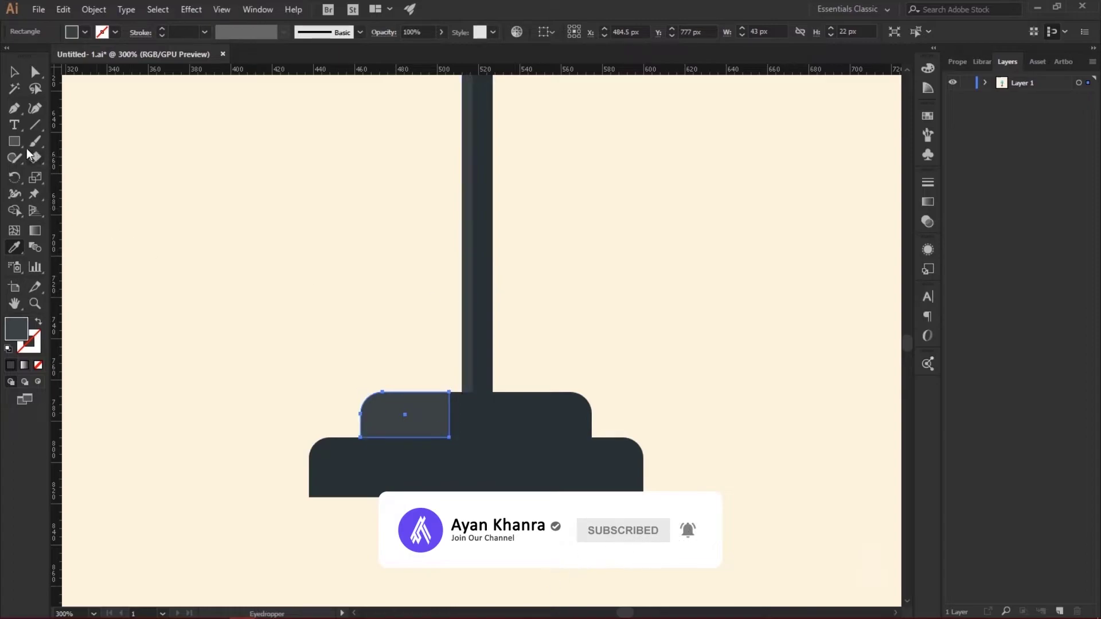
click(15, 71)
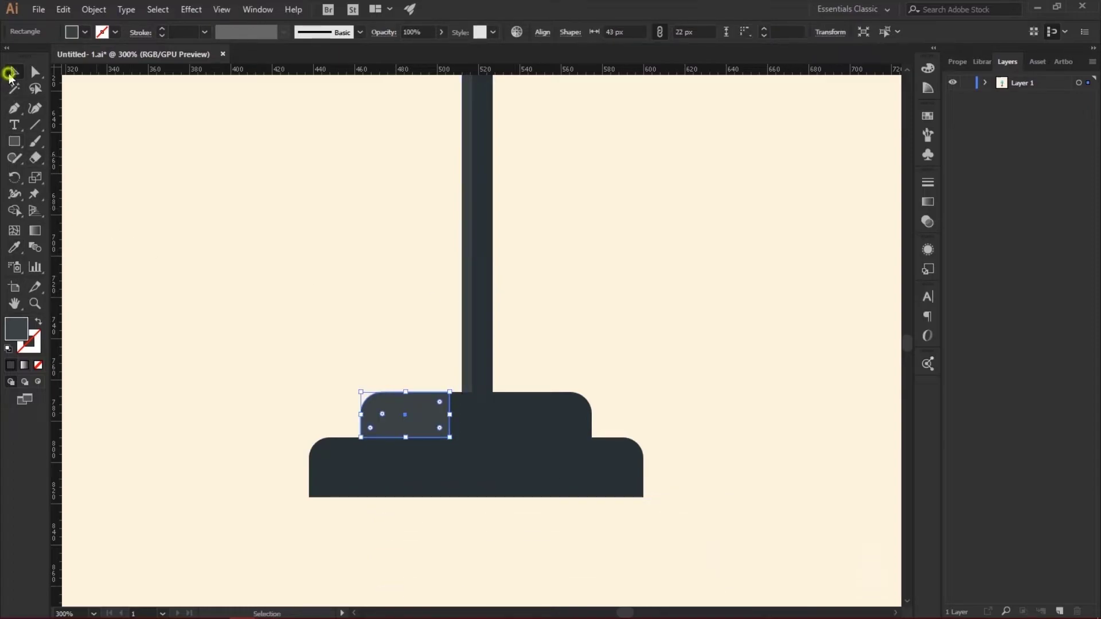
Copy the bottom base tier, narrow the copy to its left end, and fill it lighter grey
click(562, 475)
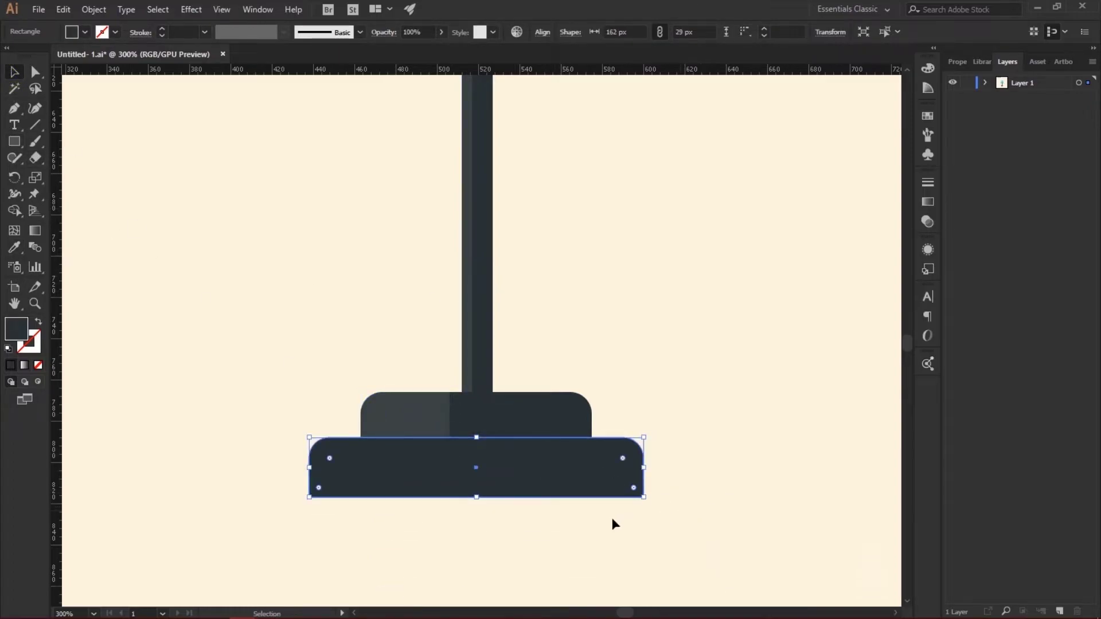
drag(566, 484, 744, 556)
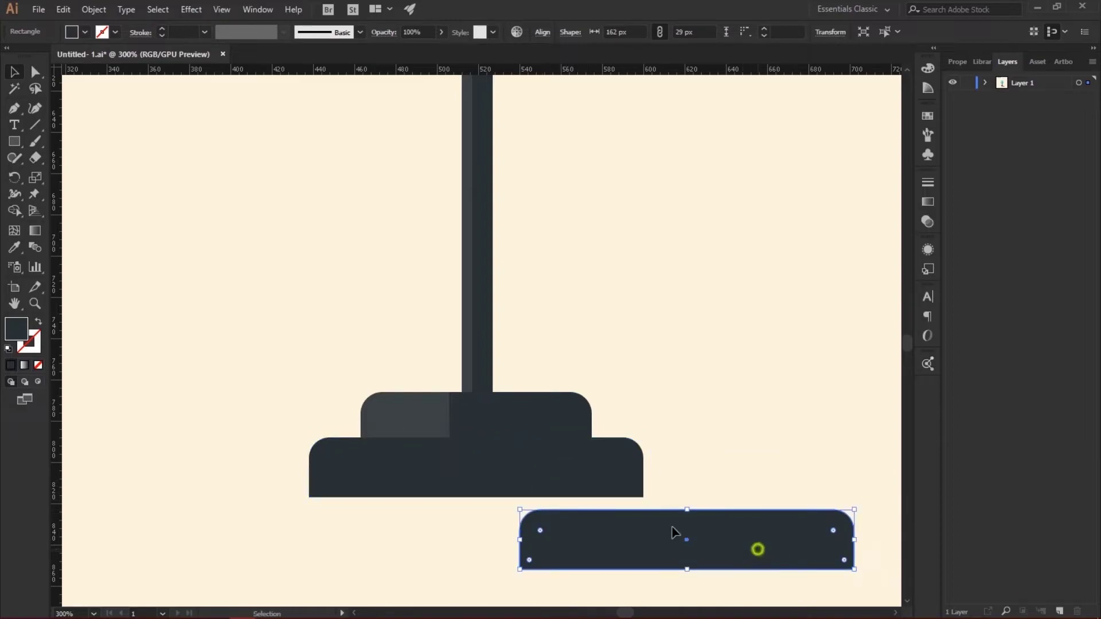
drag(674, 532, 562, 482)
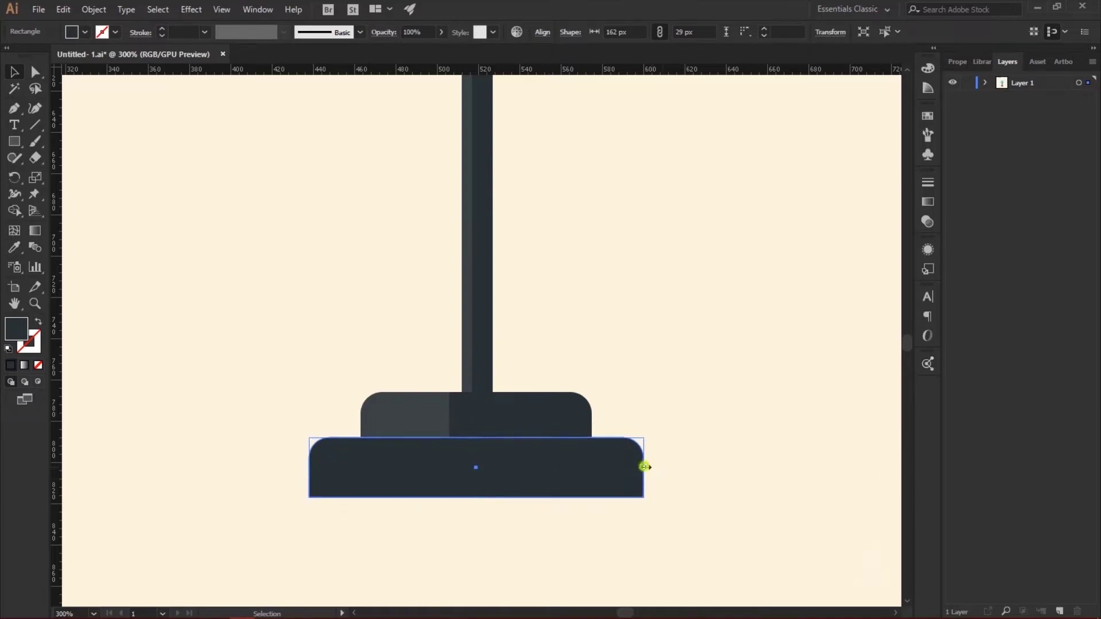
mouse_move(644, 467)
mouse_down()
mouse_move(405, 468)
mouse_move(404, 440)
mouse_up()
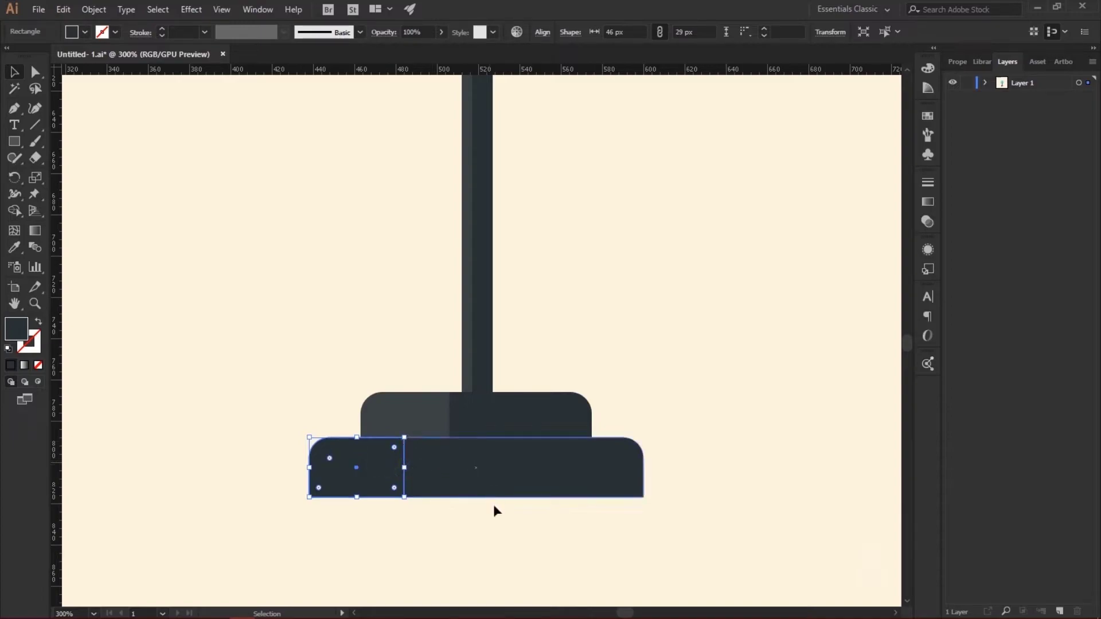
click(14, 247)
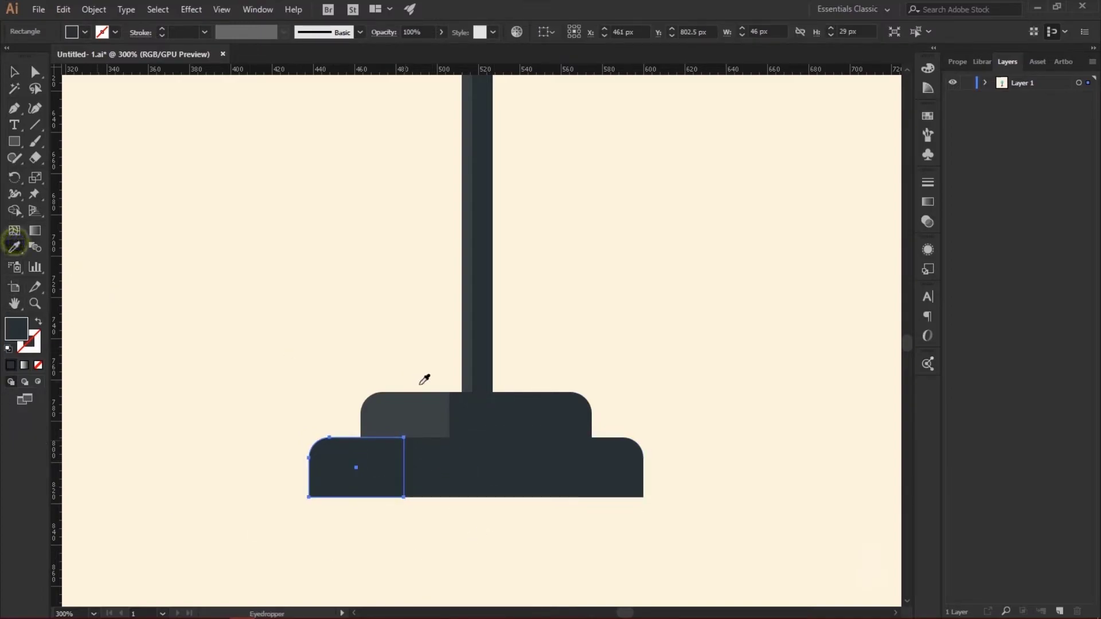
click(413, 408)
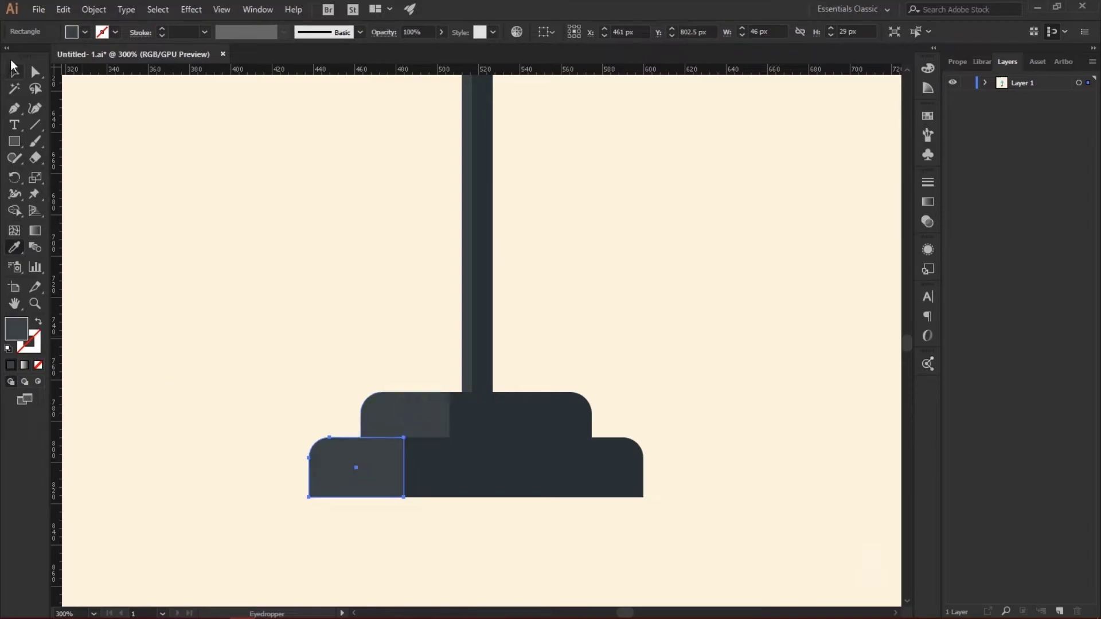
click(13, 70)
click(229, 221)
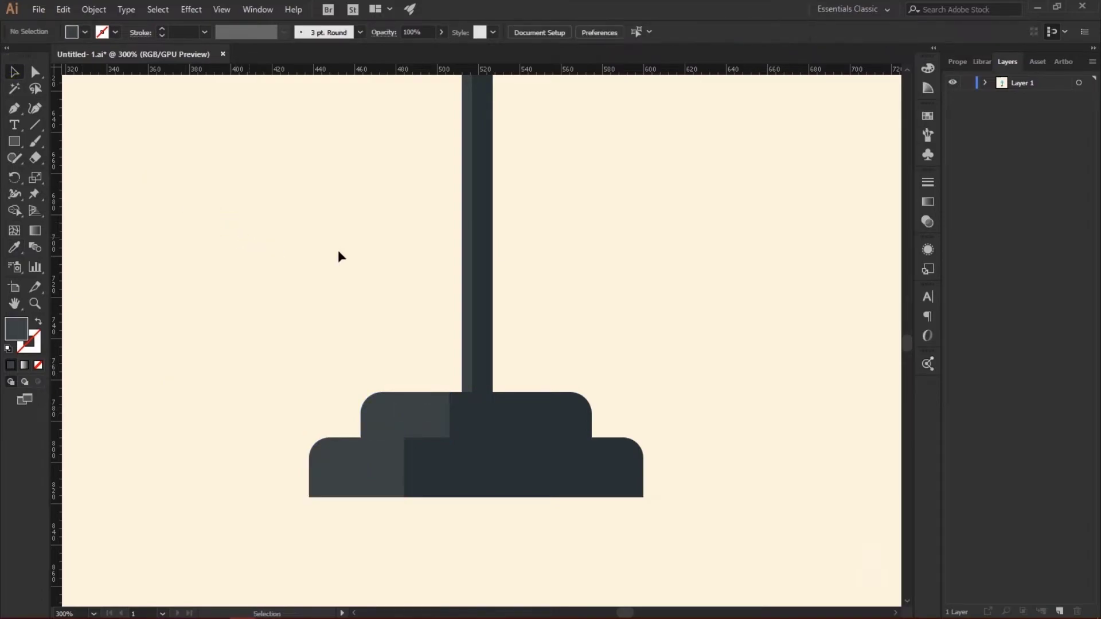
key(ctrl+minus)
key(ctrl+minus)
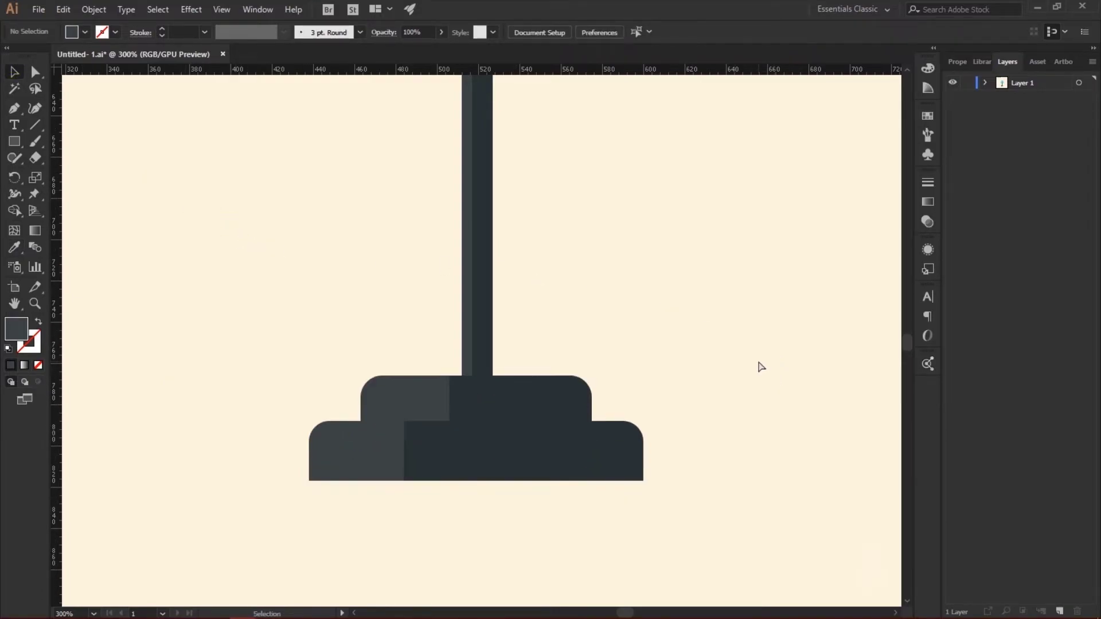
Widen the left dark pole rectangle to 7 px and review the whole lamp
key(ctrl+minus)
key(ctrl+minus)
scroll(665, 315, up, 1)
scroll(663, 322, up, 4)
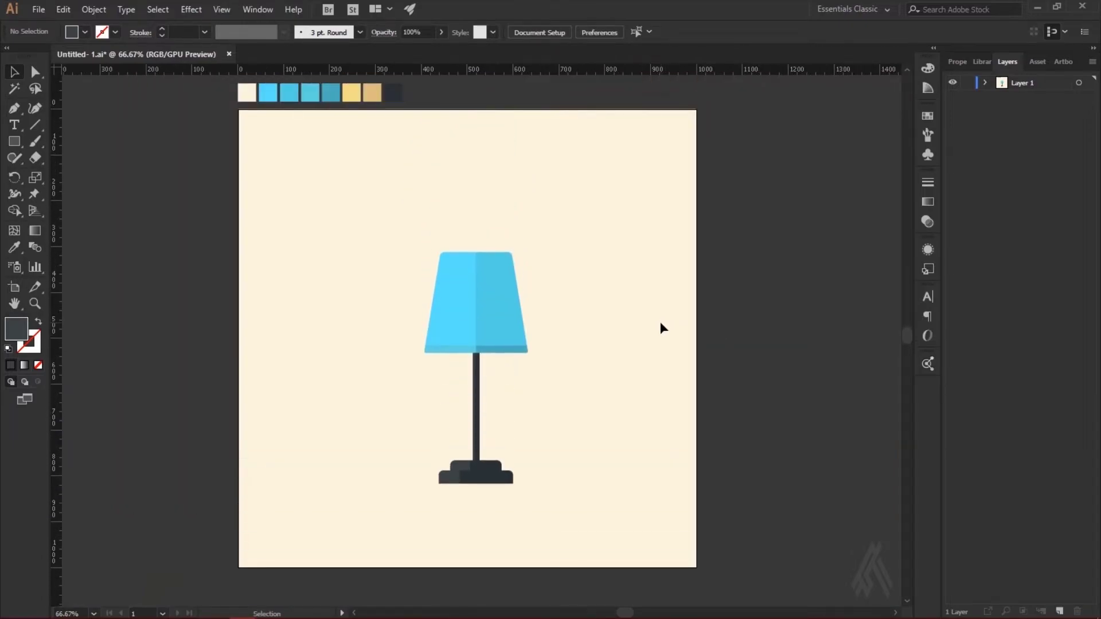
scroll(653, 333, down, 1)
key(ctrl+plus)
key(ctrl+plus)
key(ctrl+plus)
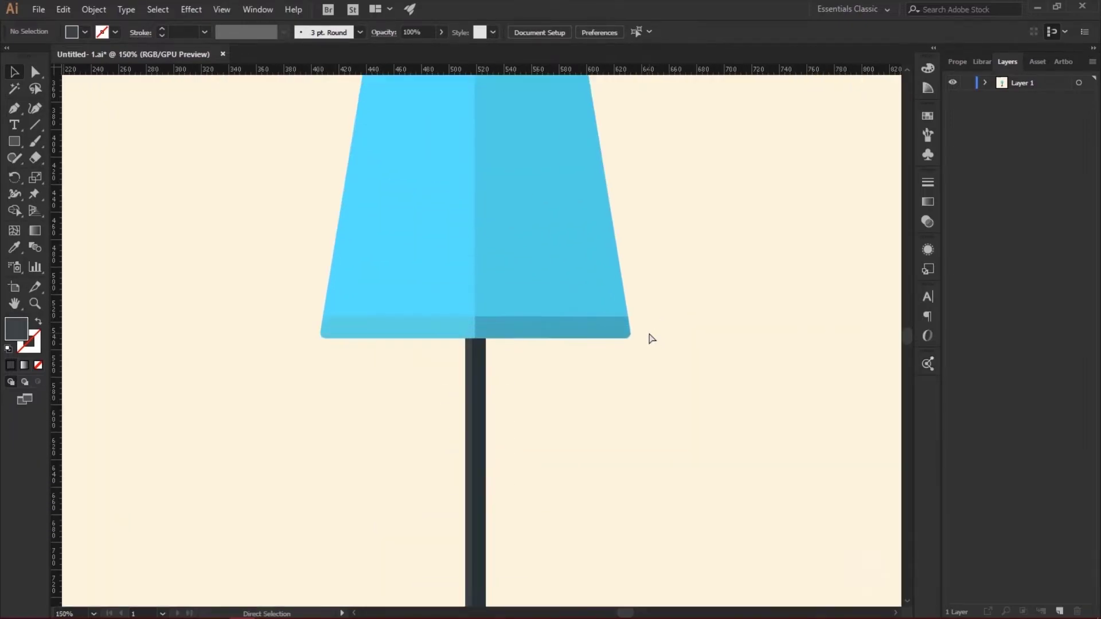
key(a)
click(472, 433)
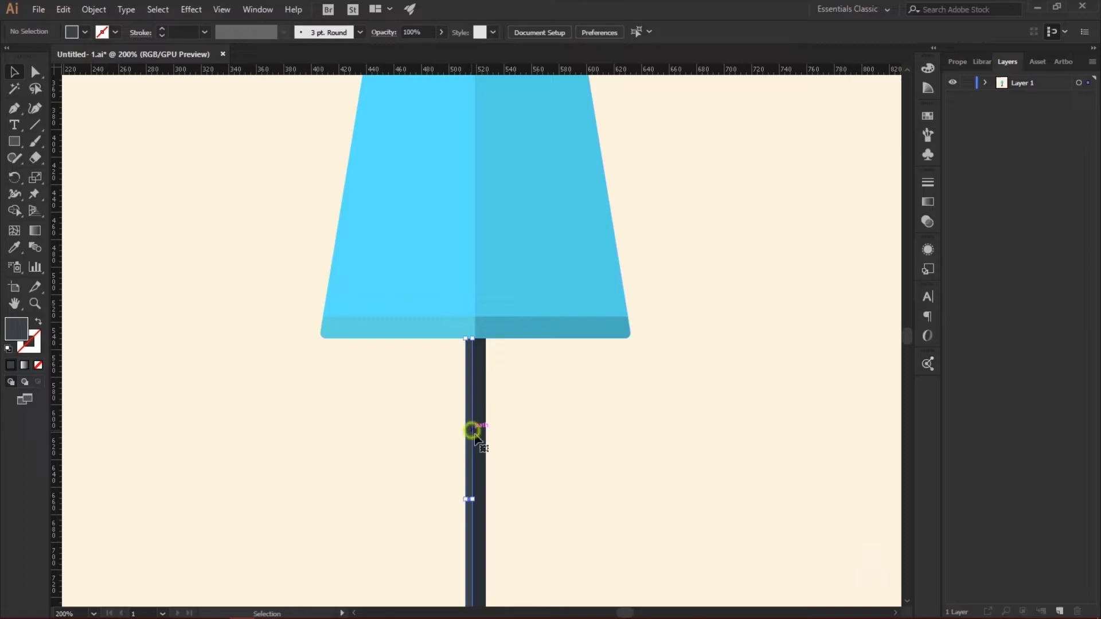
drag(474, 500, 476, 500)
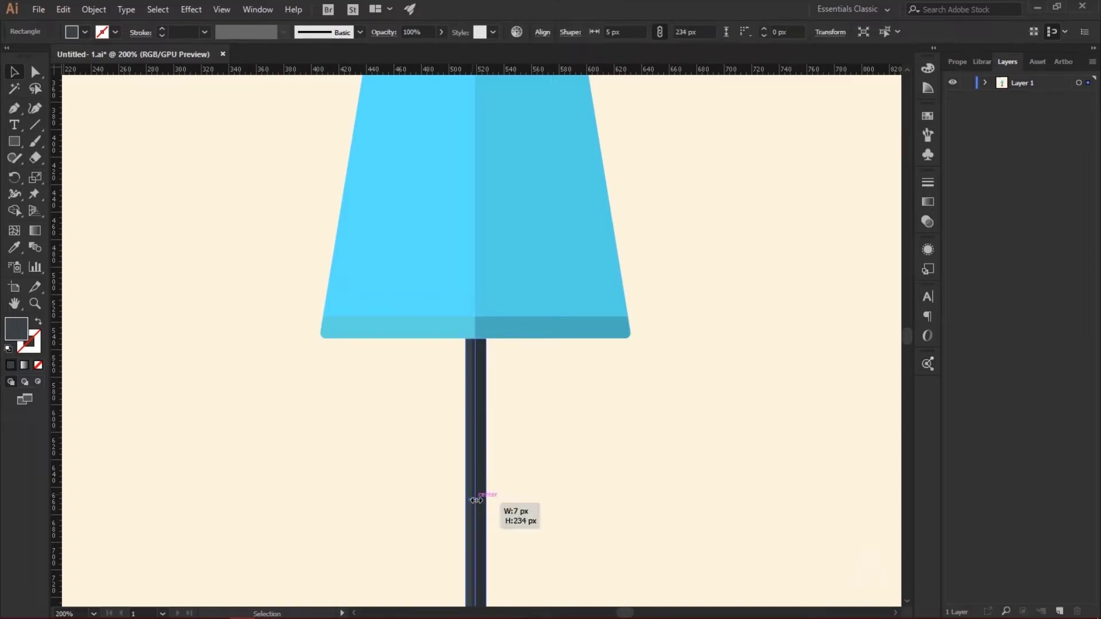
click(554, 499)
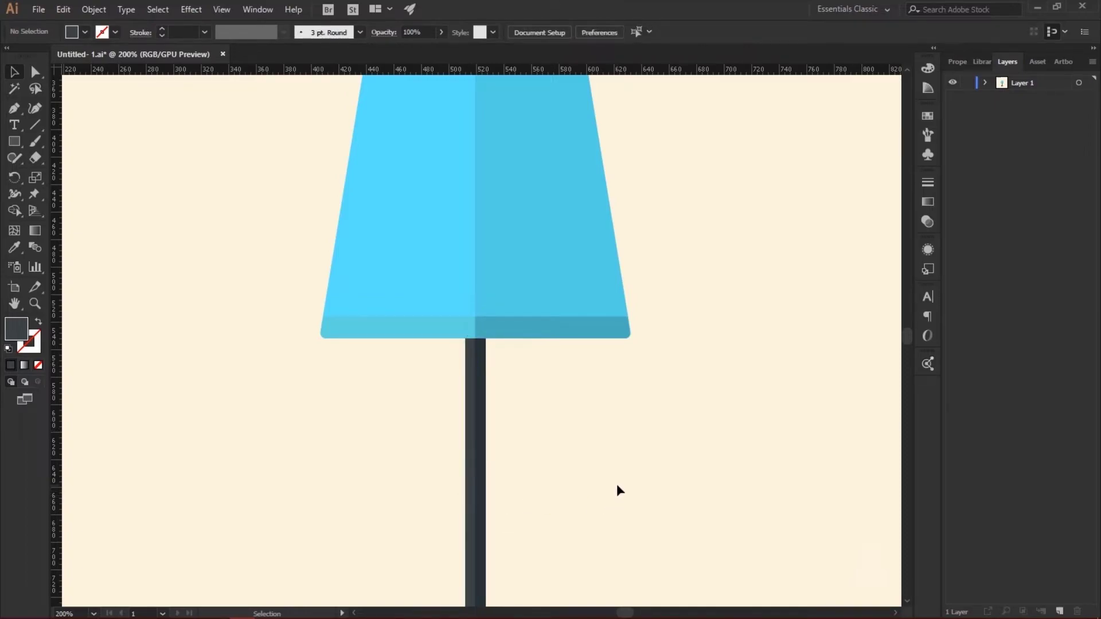
scroll(616, 483, down, 3)
key(ctrl+minus)
key(ctrl+minus)
key(ctrl+plus)
scroll(459, 411, up, 1)
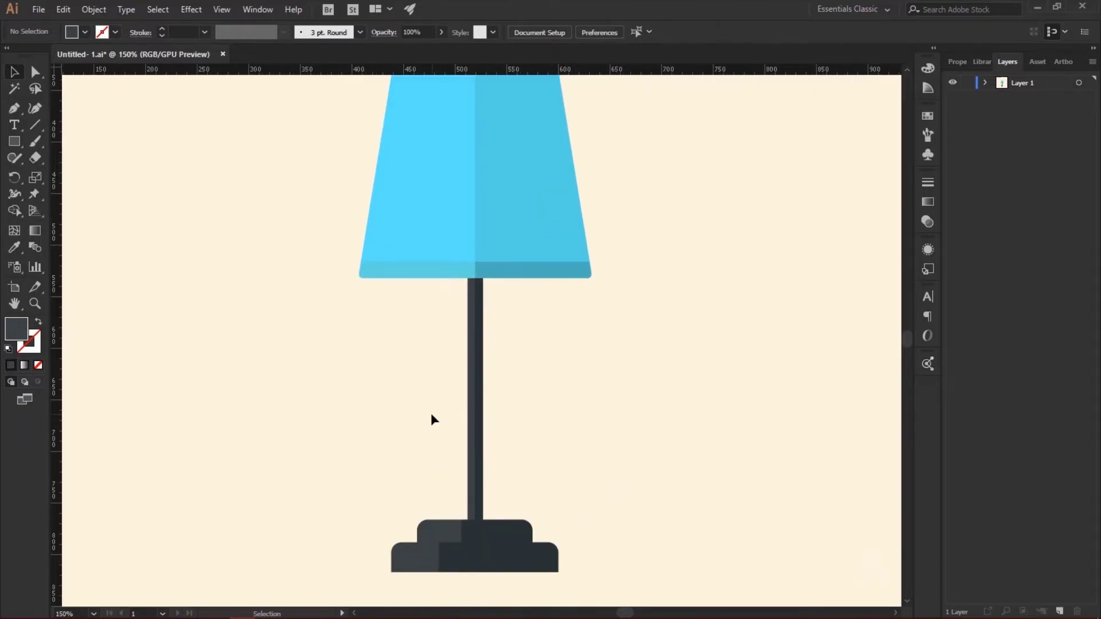
scroll(432, 413, up, 2)
scroll(429, 413, up, 1)
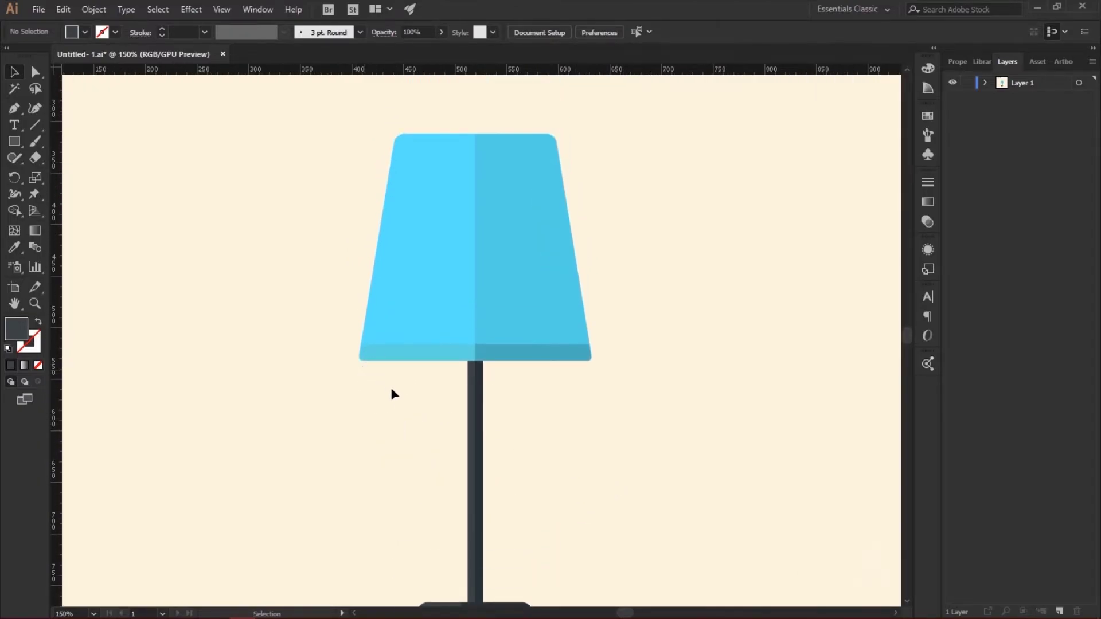
Draw a thin rectangle below the lampshade's left edge as the pull cord
click(15, 142)
mouse_move(375, 361)
mouse_down()
mouse_move(379, 486)
mouse_move(379, 472)
mouse_up()
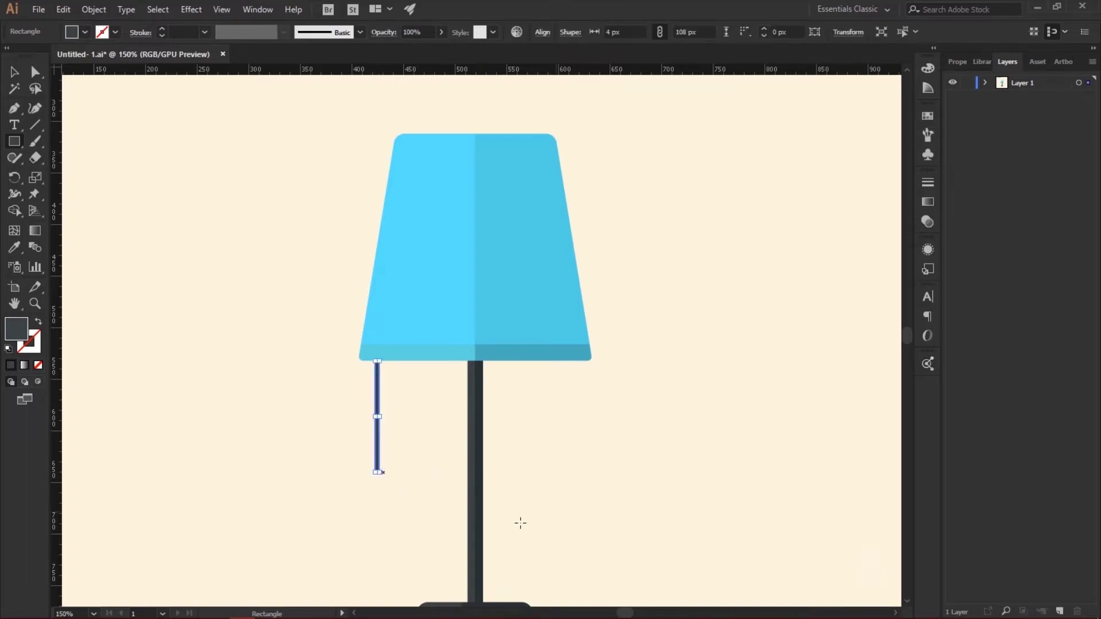
scroll(118, 335, up, 2)
scroll(132, 343, up, 1)
scroll(86, 315, up, 3)
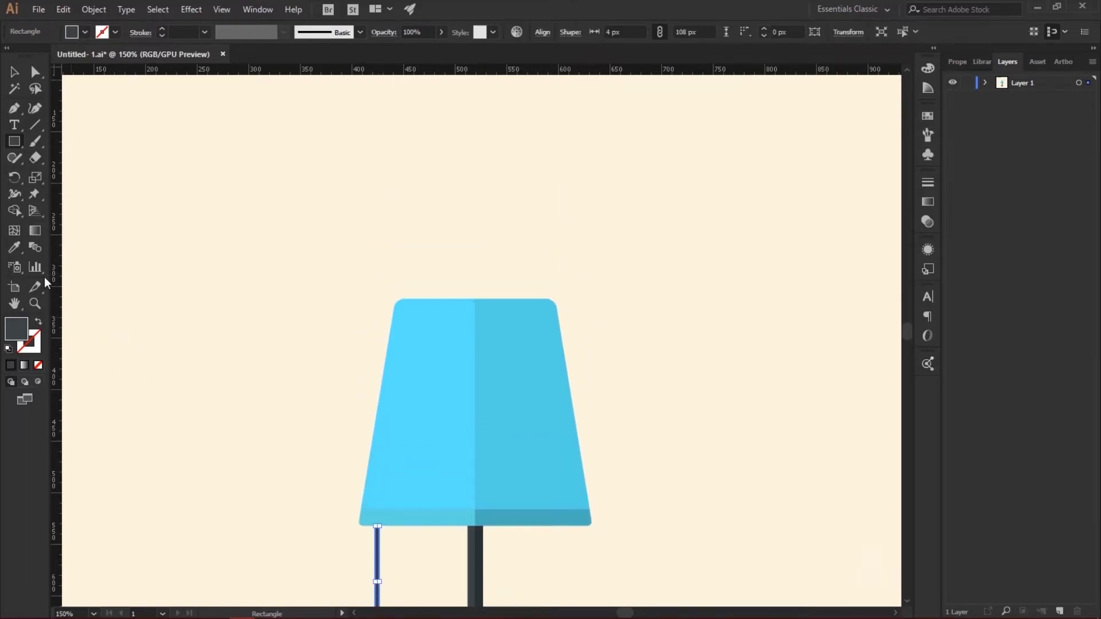
key(ctrl+minus)
key(ctrl+minus)
scroll(229, 345, up, 1)
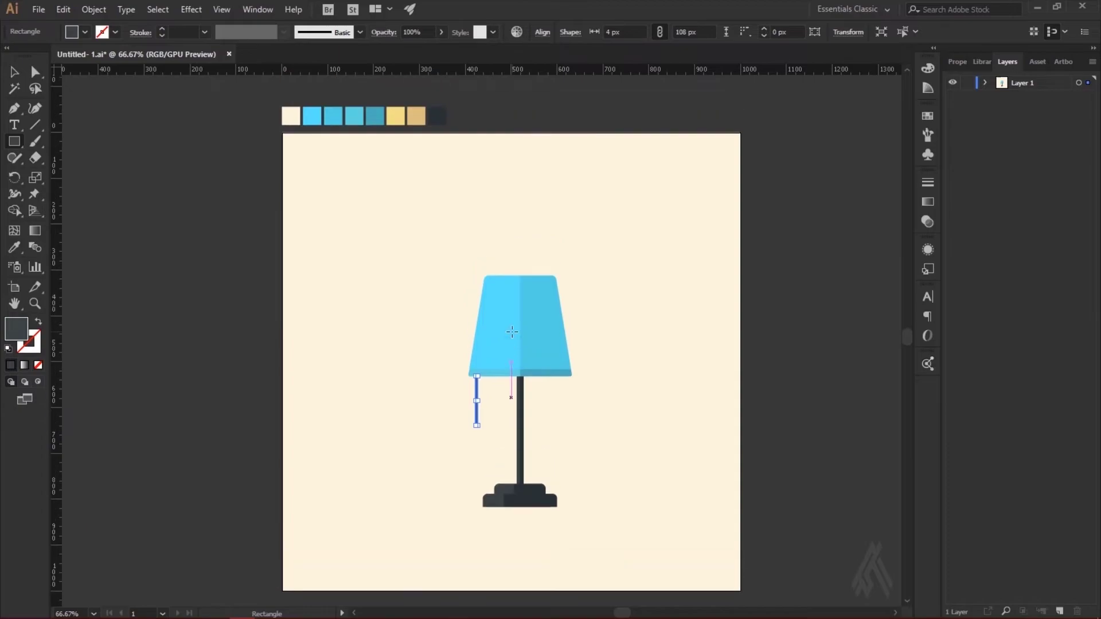
scroll(286, 425, up, 1)
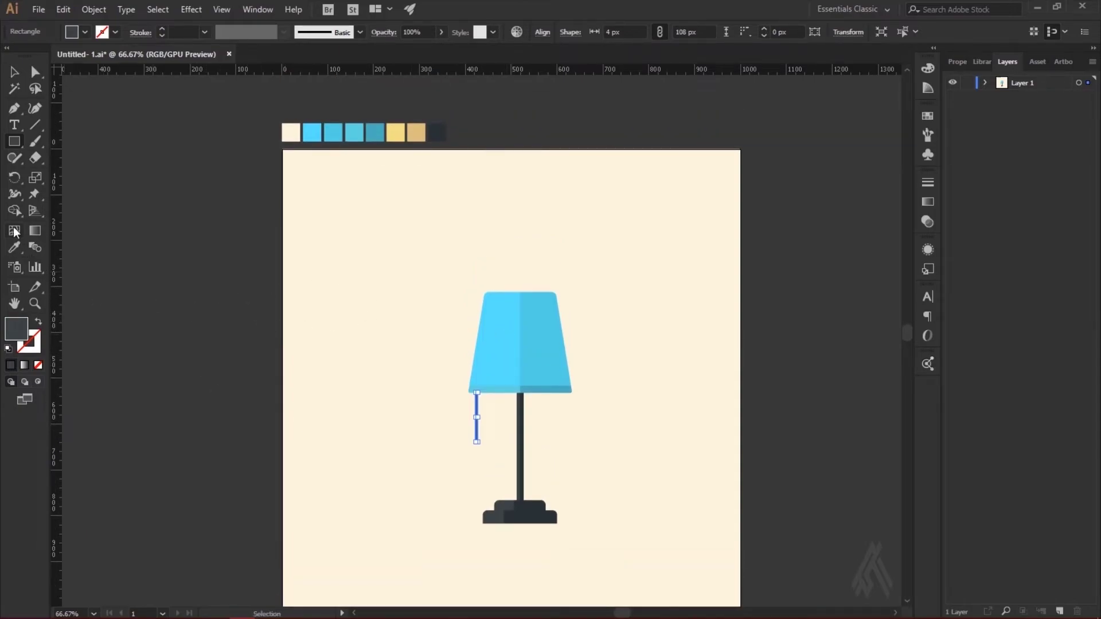
Fill the cord with the tan swatch colour and widen it to 6 px
click(16, 247)
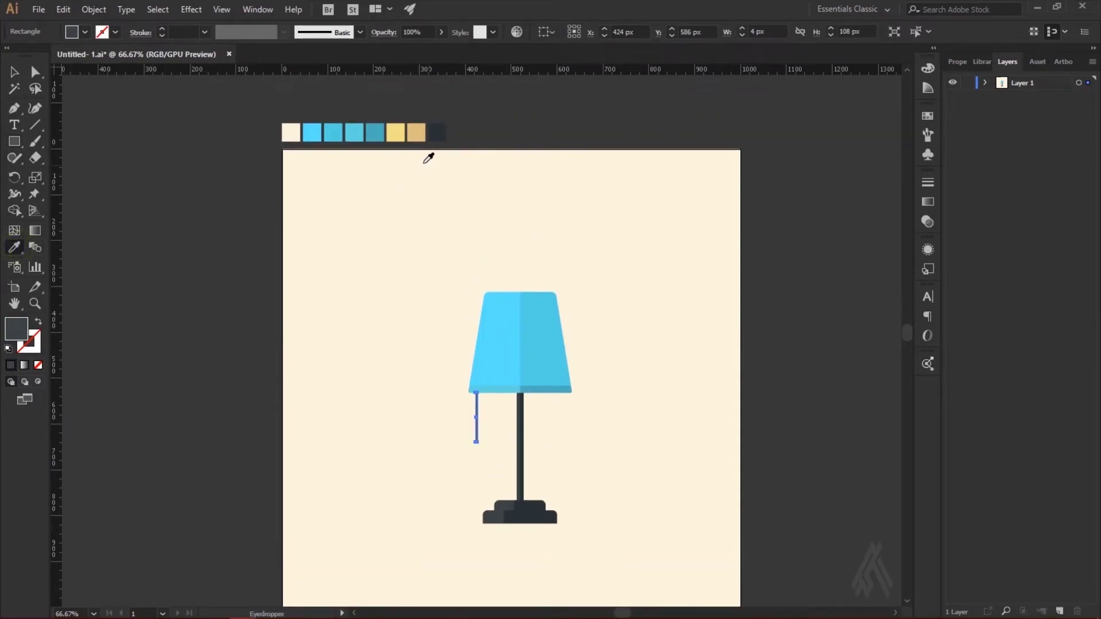
click(423, 138)
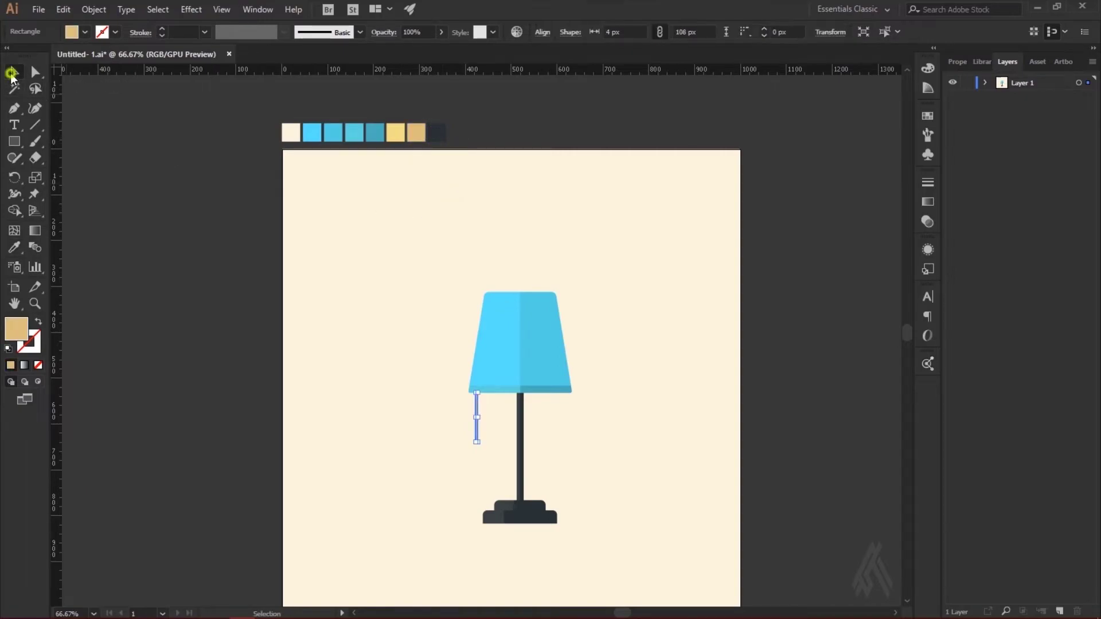
key(ctrl+plus)
key(ctrl+plus)
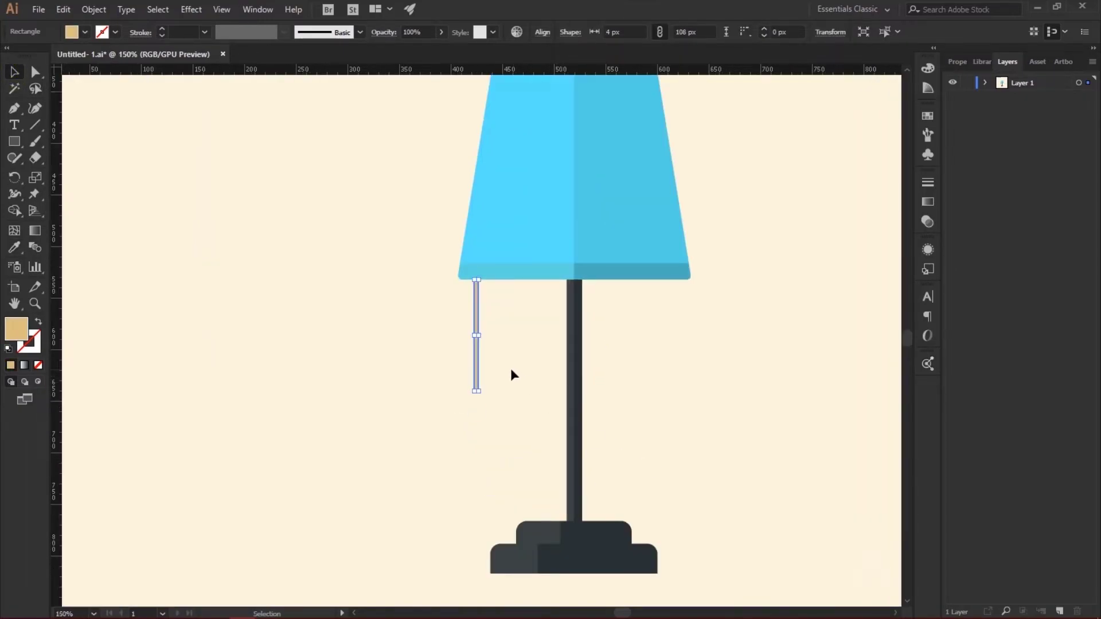
key(ctrl+plus)
drag(482, 334, 484, 334)
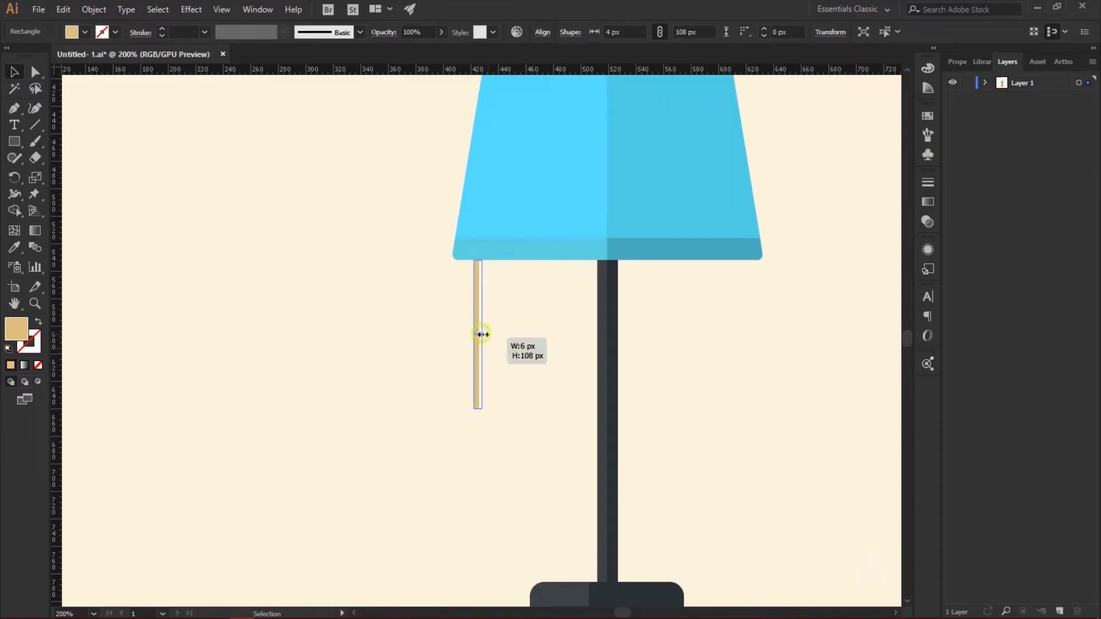
click(521, 338)
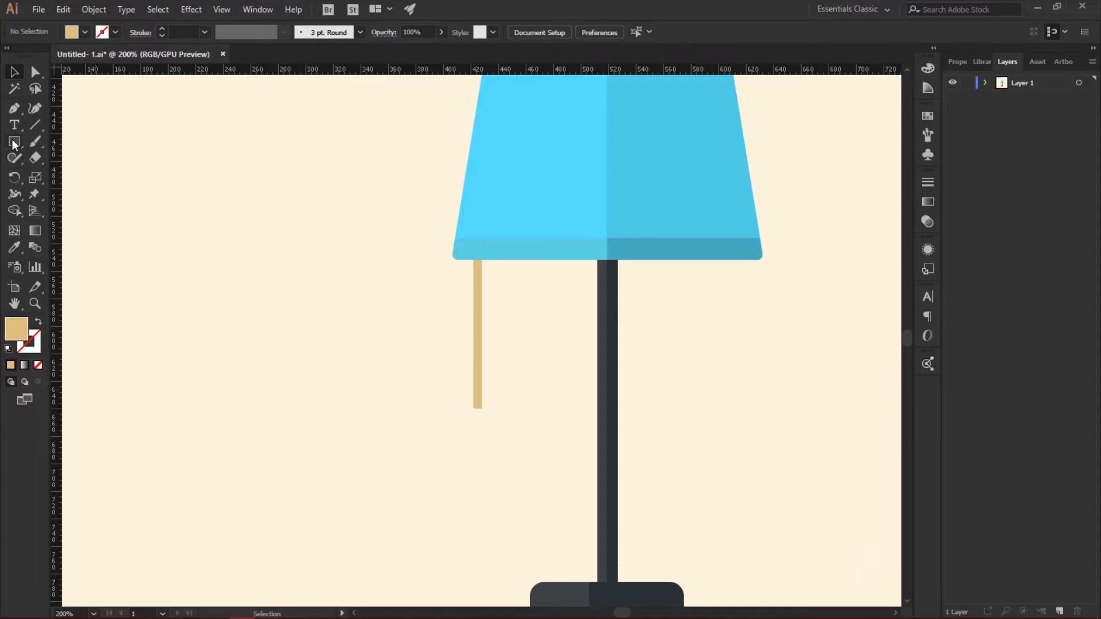
Draw a 10×24 px block at the cord's end and duplicate it to the right
key(ctrl+plus)
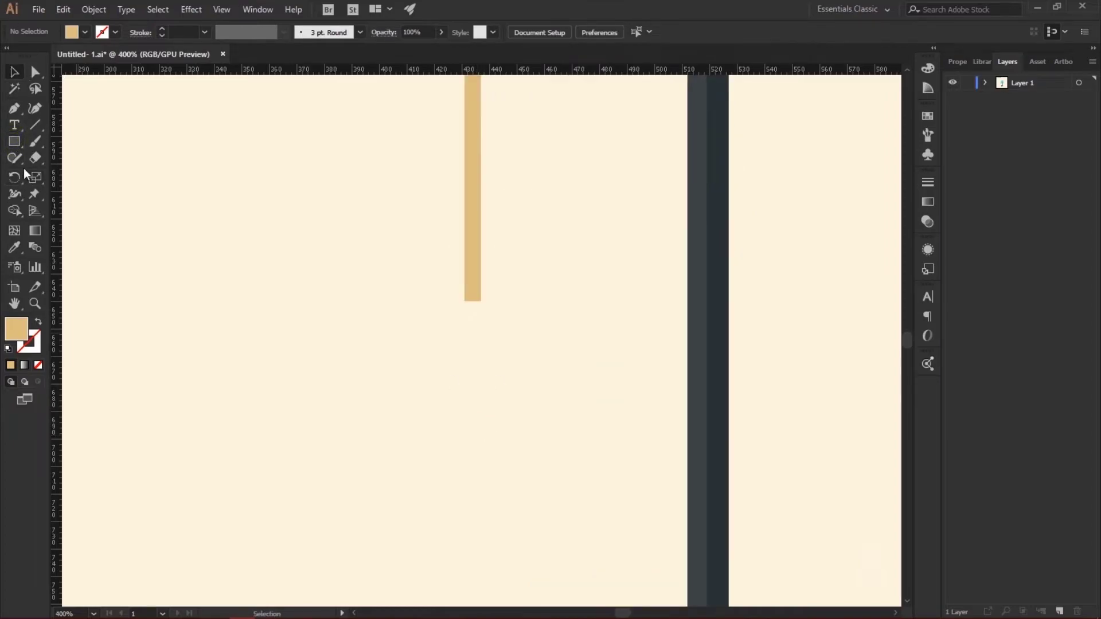
click(14, 142)
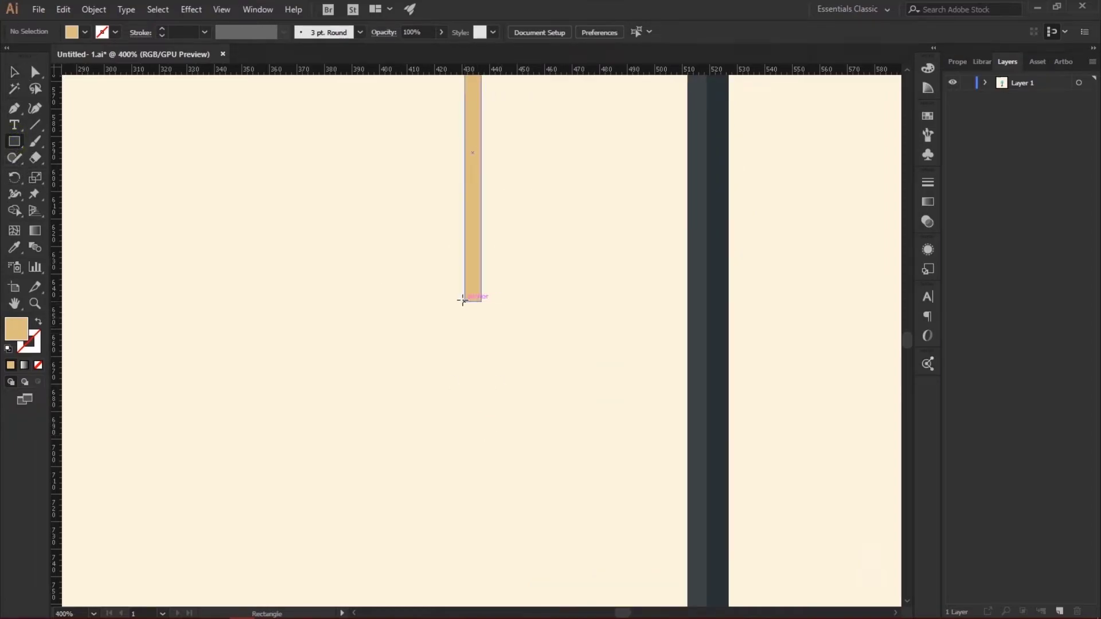
drag(459, 302, 487, 367)
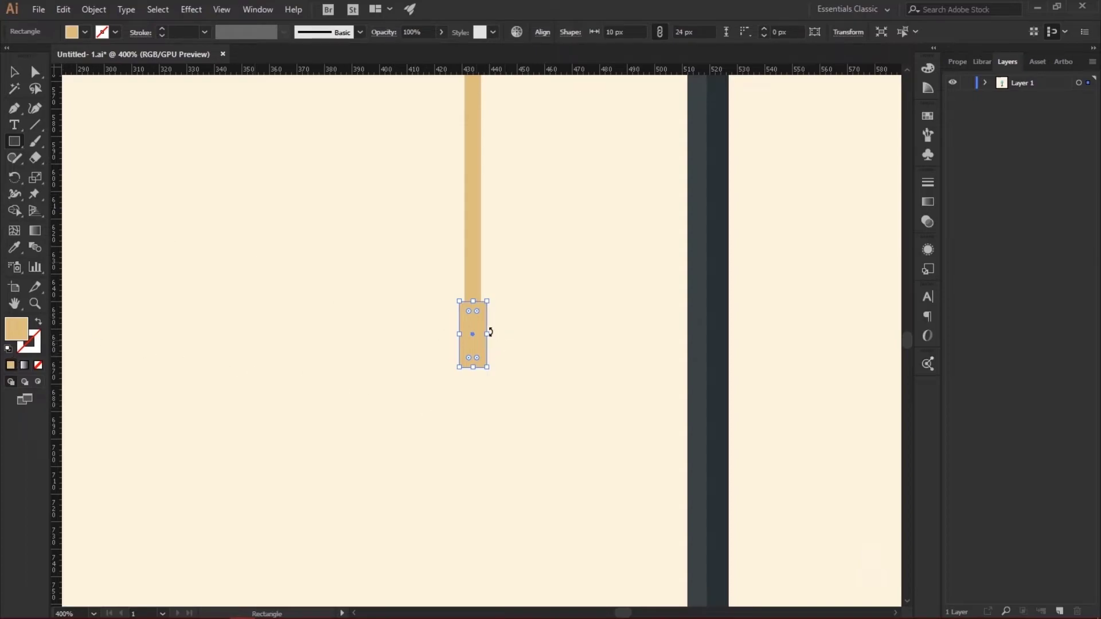
click(15, 72)
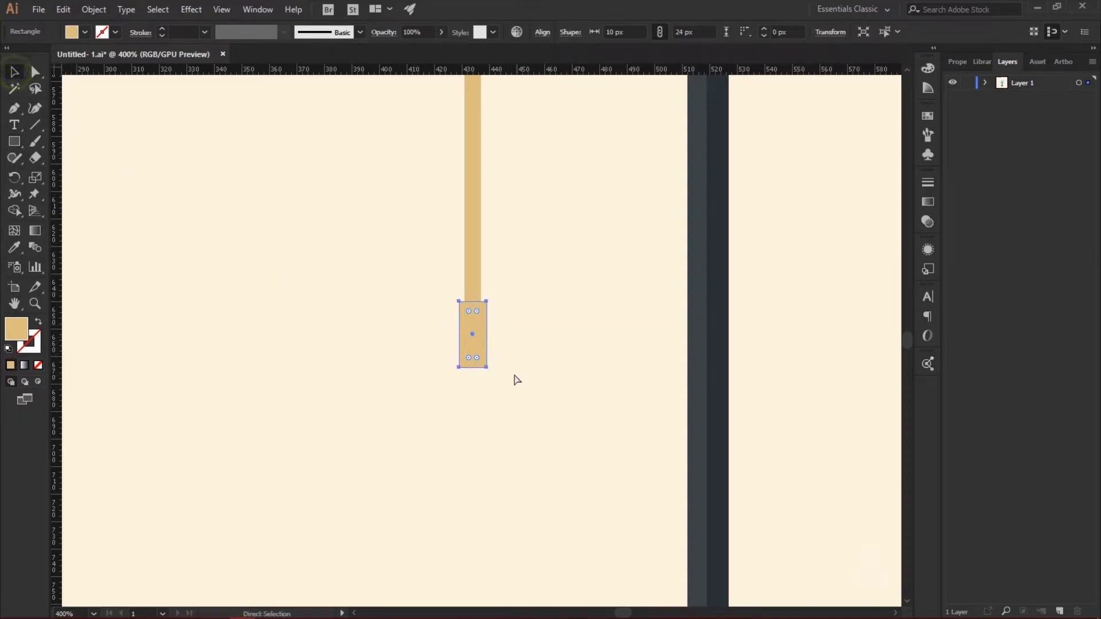
drag(470, 324, 548, 334)
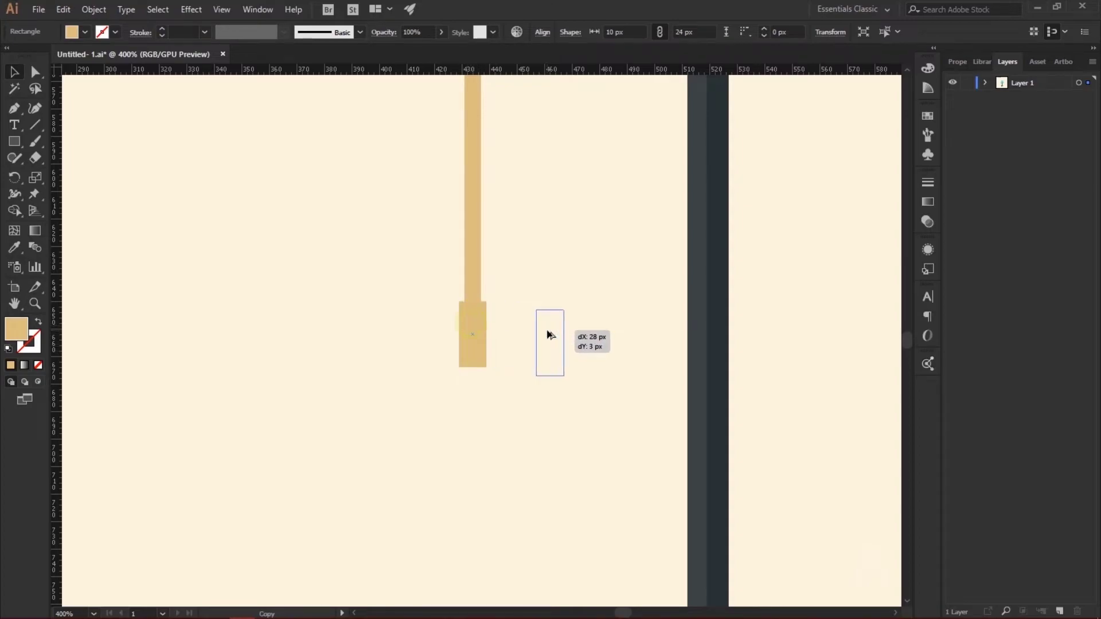
Fill the copied block with the yellow swatch colour
click(15, 250)
key(ctrl+minus)
key(ctrl+minus)
key(ctrl+minus)
key(ctrl+minus)
key(ctrl+minus)
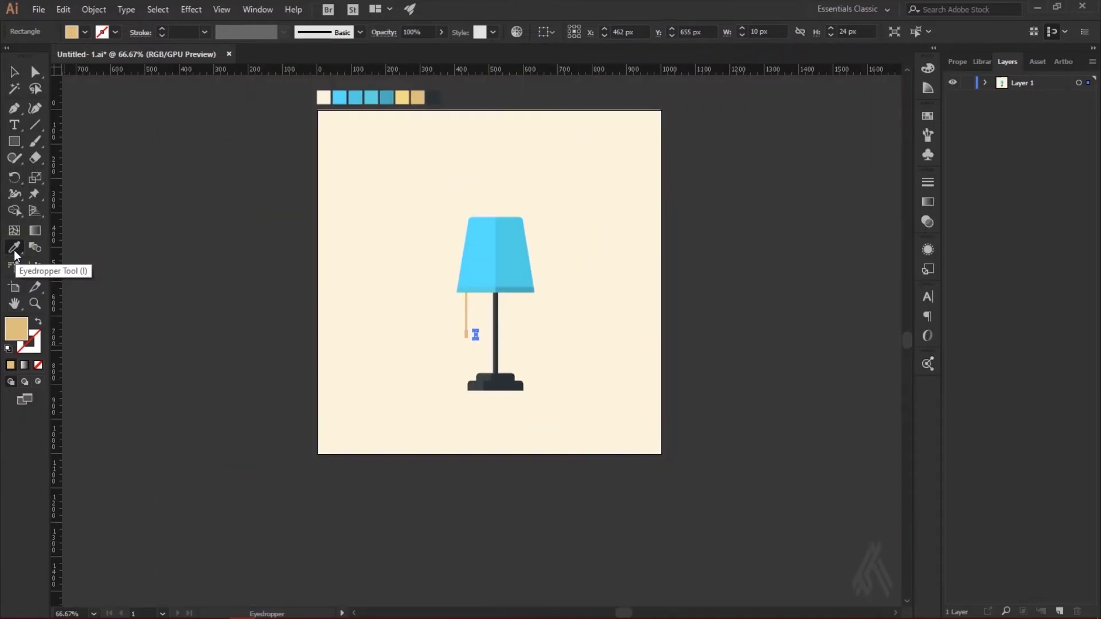
key(ctrl+minus)
click(405, 198)
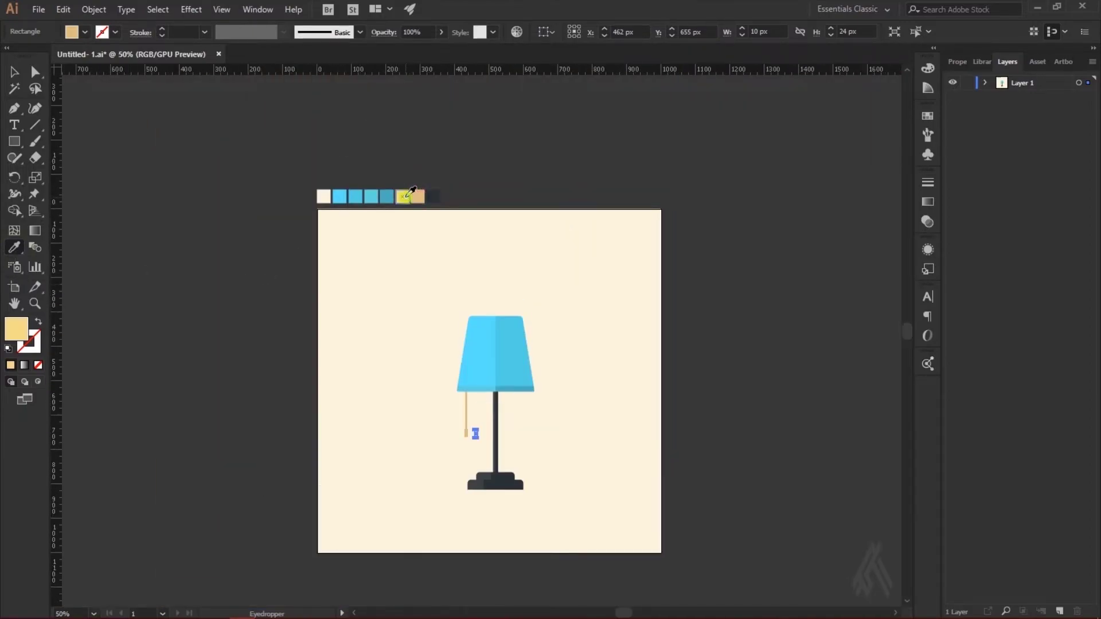
key(ctrl+plus)
key(ctrl+plus)
key(ctrl+plus)
key(ctrl+plus)
key(ctrl+plus)
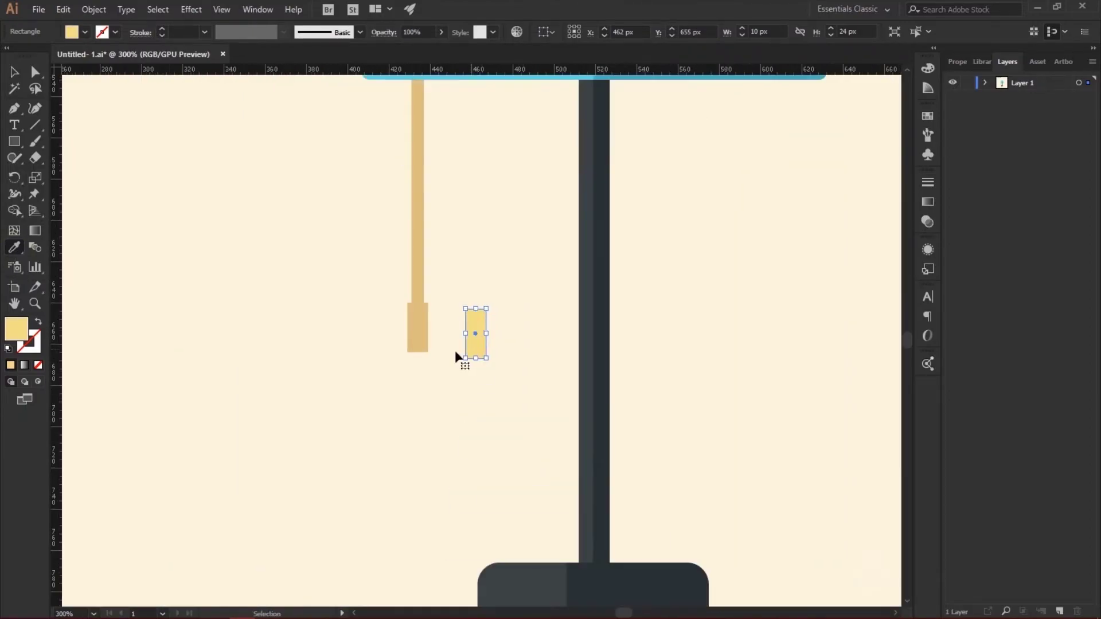
Move the yellow block back onto the end block and narrow it to 5 px
click(7, 73)
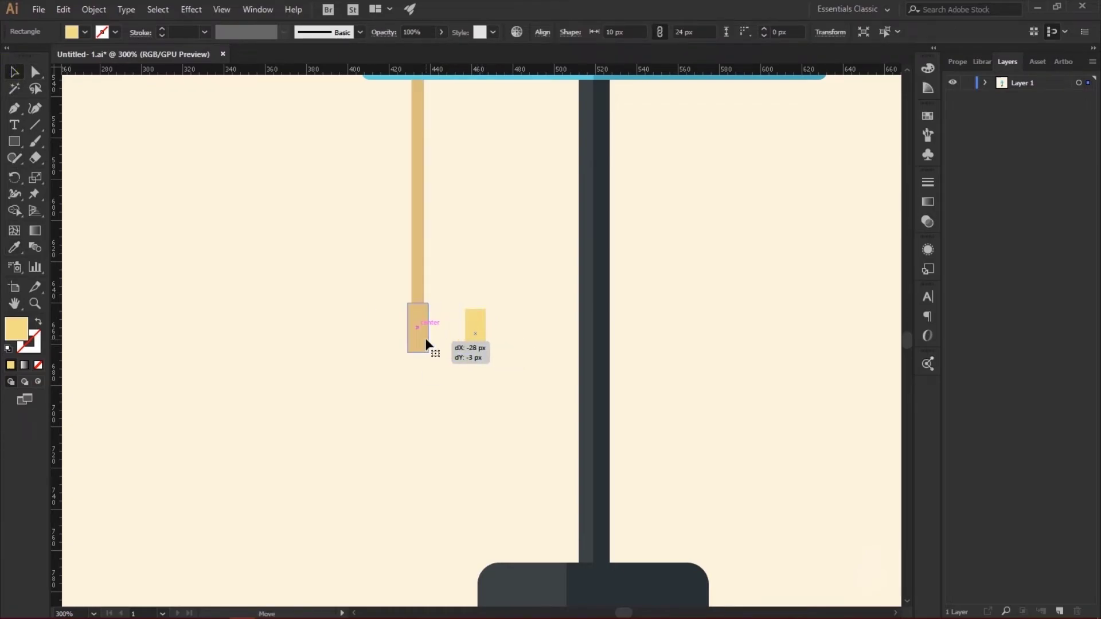
drag(483, 353, 425, 347)
key(ctrl+plus)
key(ctrl+plus)
key(ctrl+plus)
key(a)
key(v)
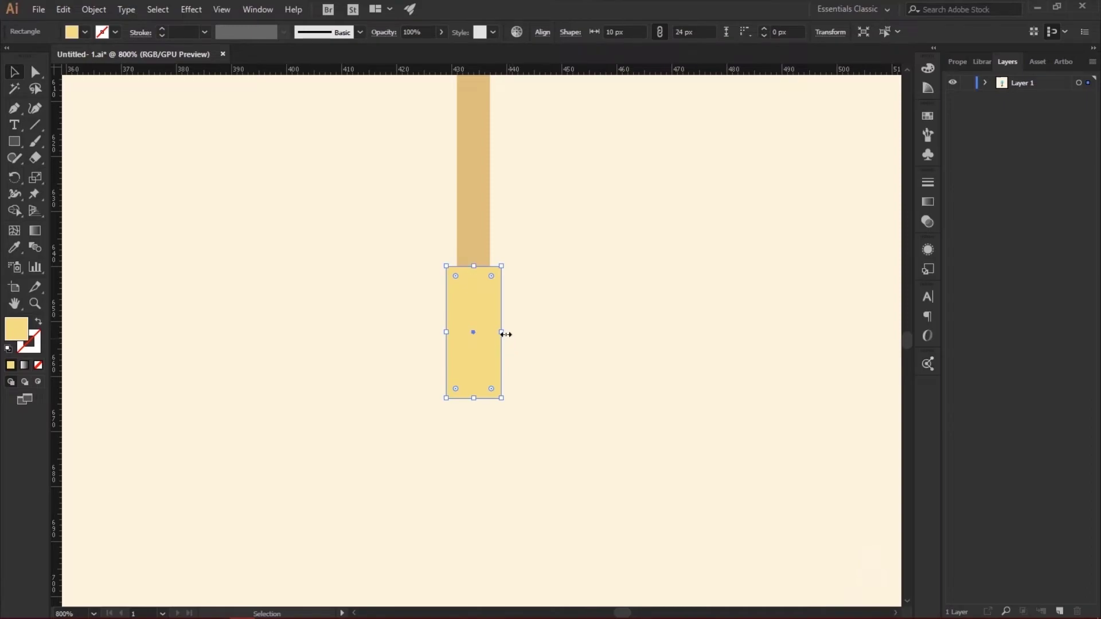
drag(502, 333, 474, 332)
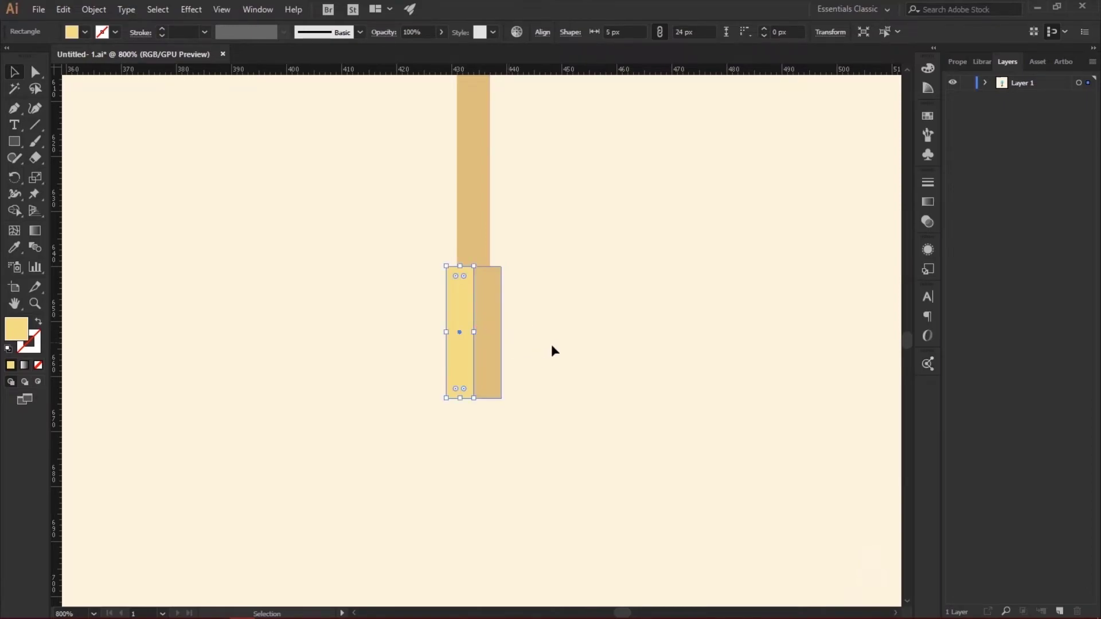
click(554, 346)
Align the yellow half to the tan end block and select both halves
click(497, 372)
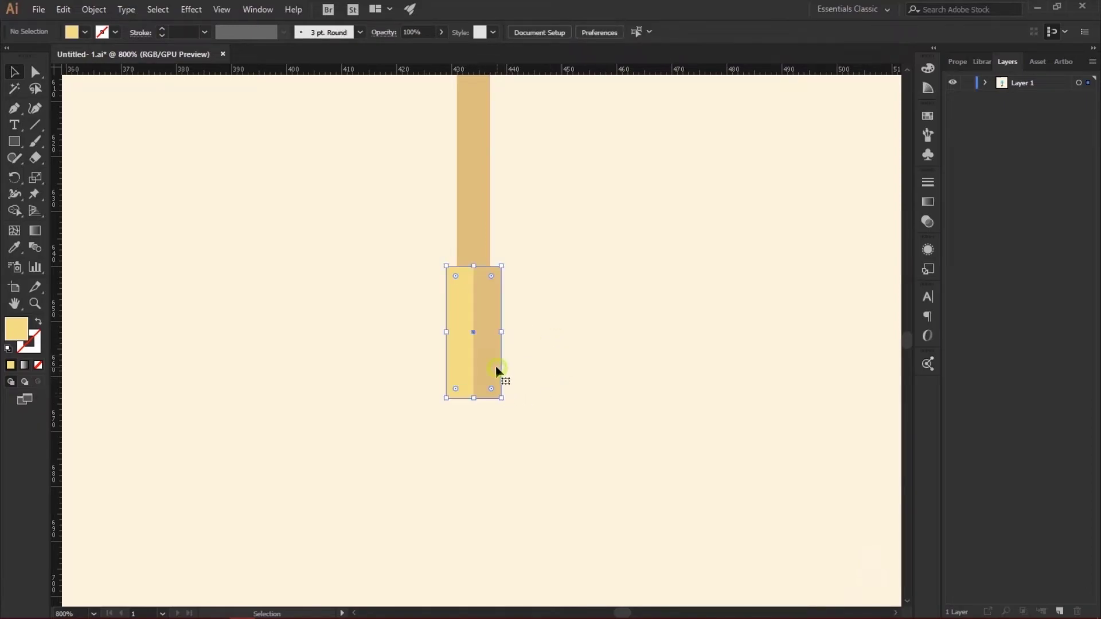
shift+click(461, 372)
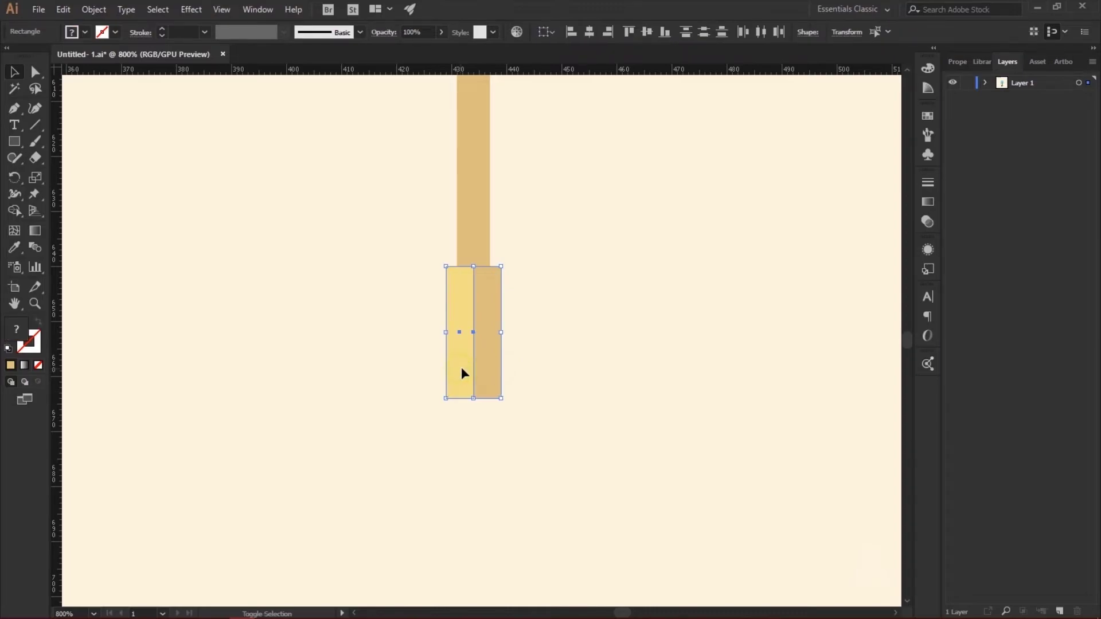
click(495, 391)
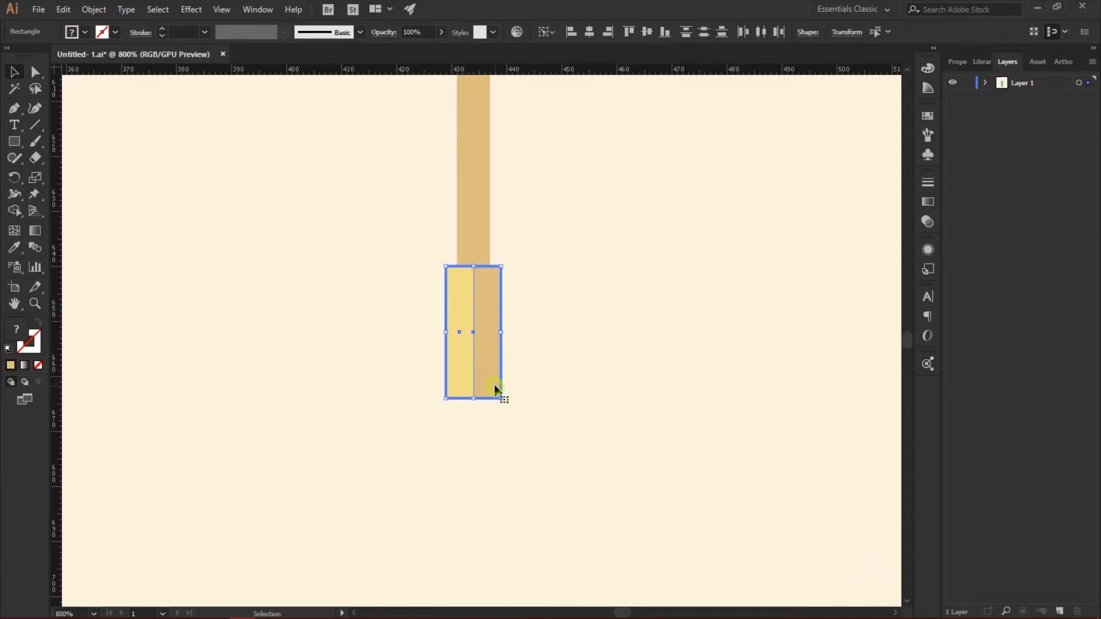
click(533, 422)
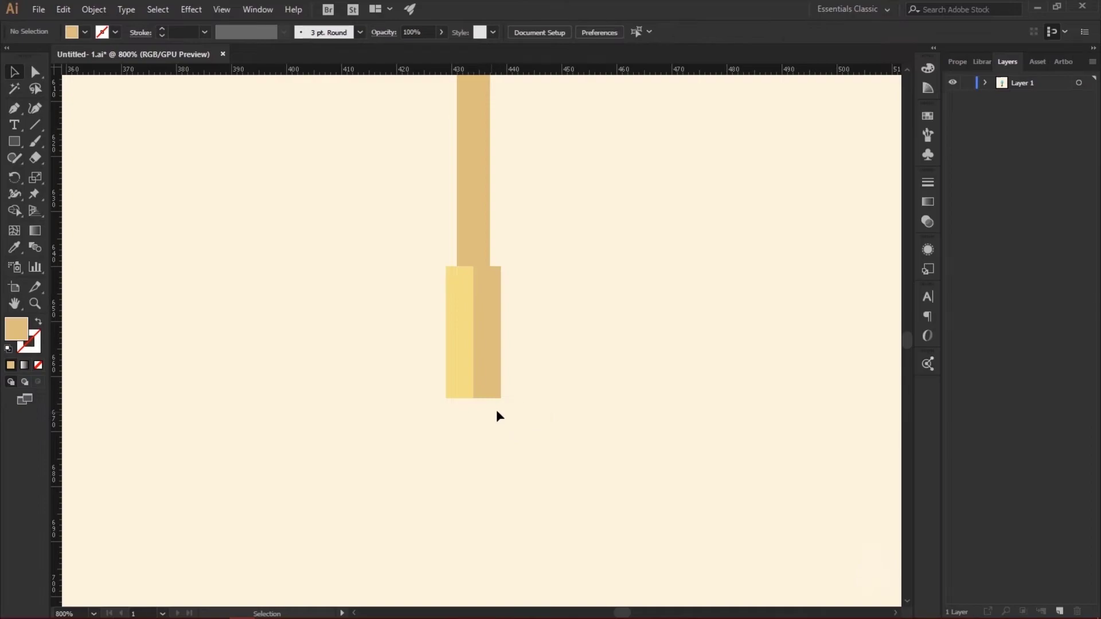
drag(530, 417, 401, 363)
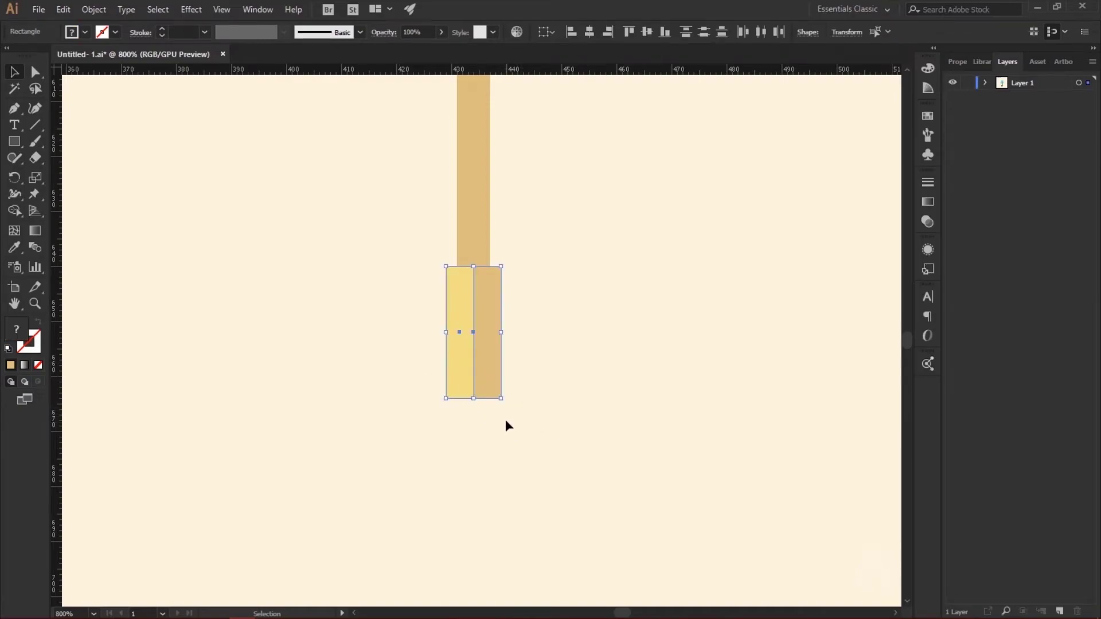
Round the bottom corners of the cord's end piece with the corner widget
click(35, 71)
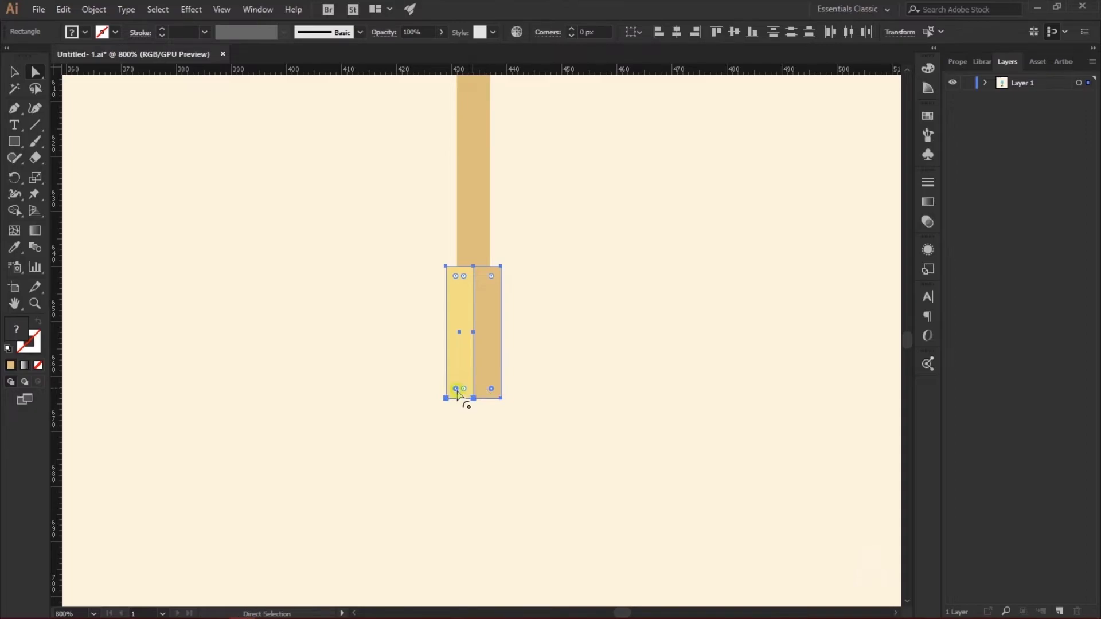
drag(457, 392, 463, 355)
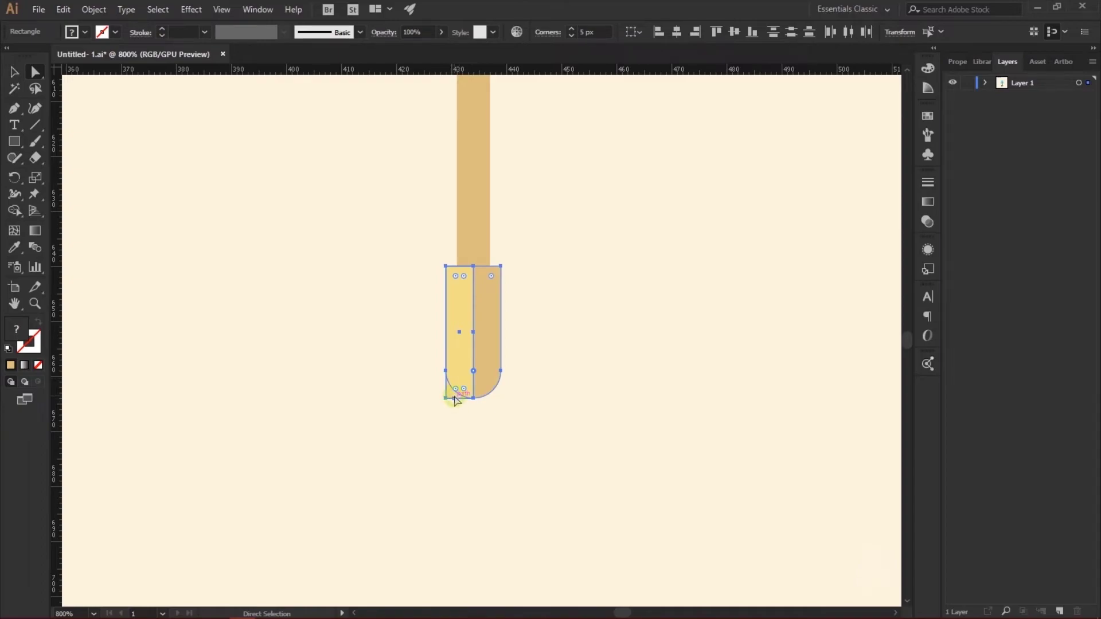
drag(453, 400, 475, 358)
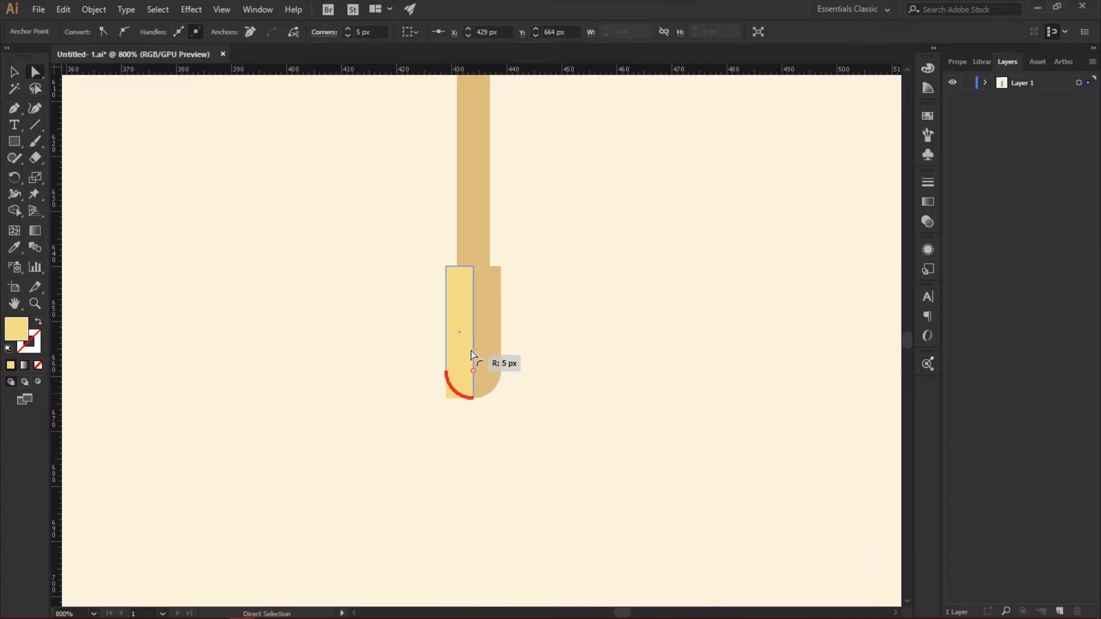
click(565, 371)
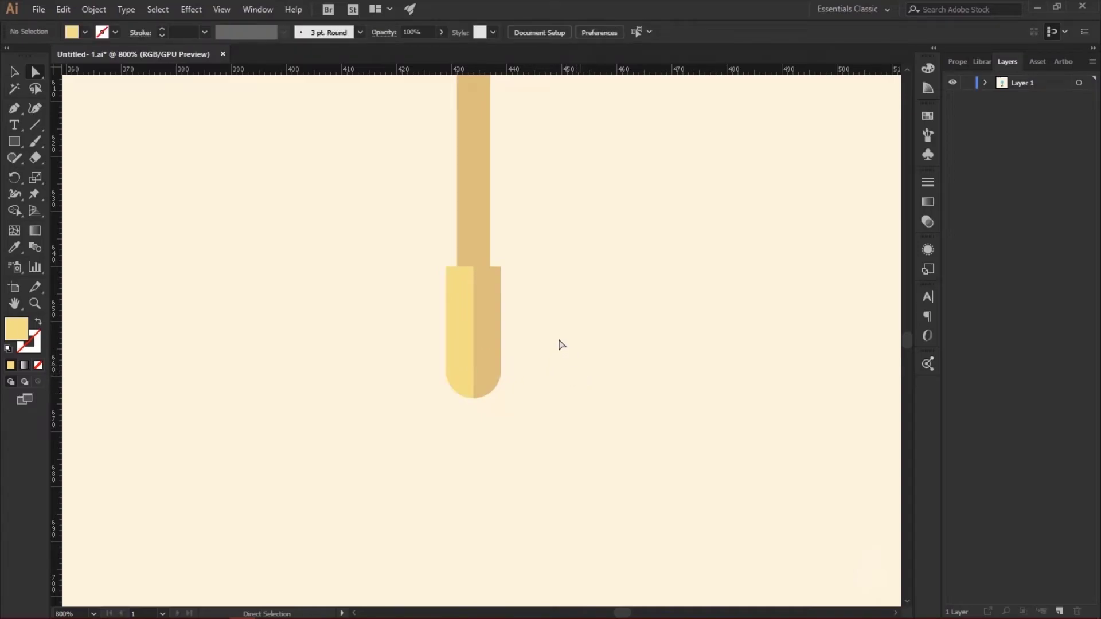
Enlarge the darker capsule slightly and reposition it on the cord tip
key(ctrl+0)
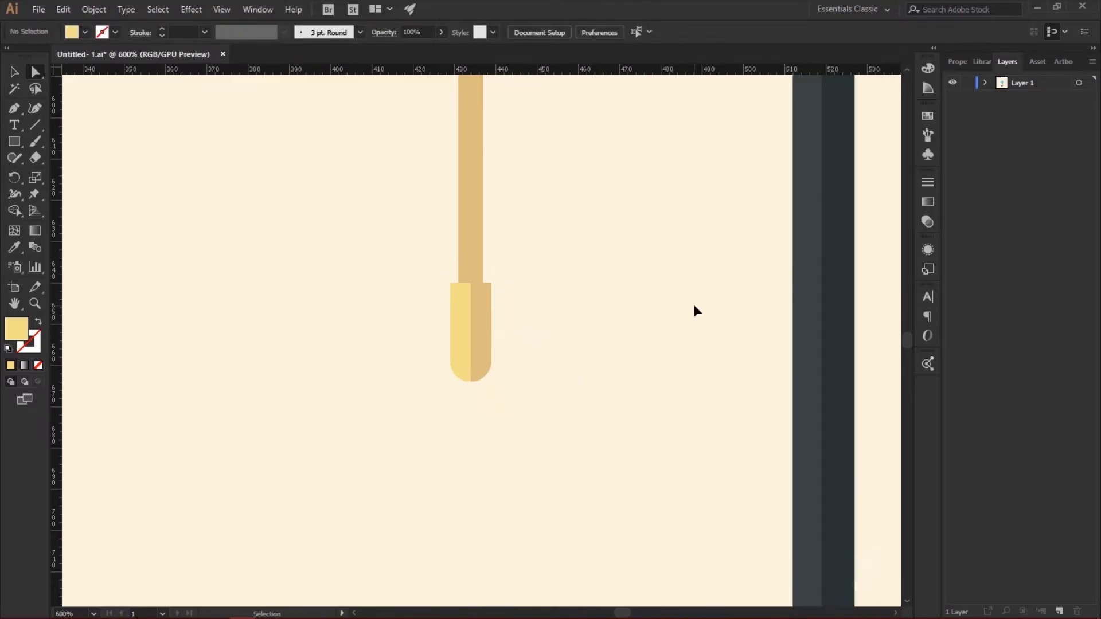
key(ctrl+plus)
key(ctrl+plus)
key(ctrl+plus)
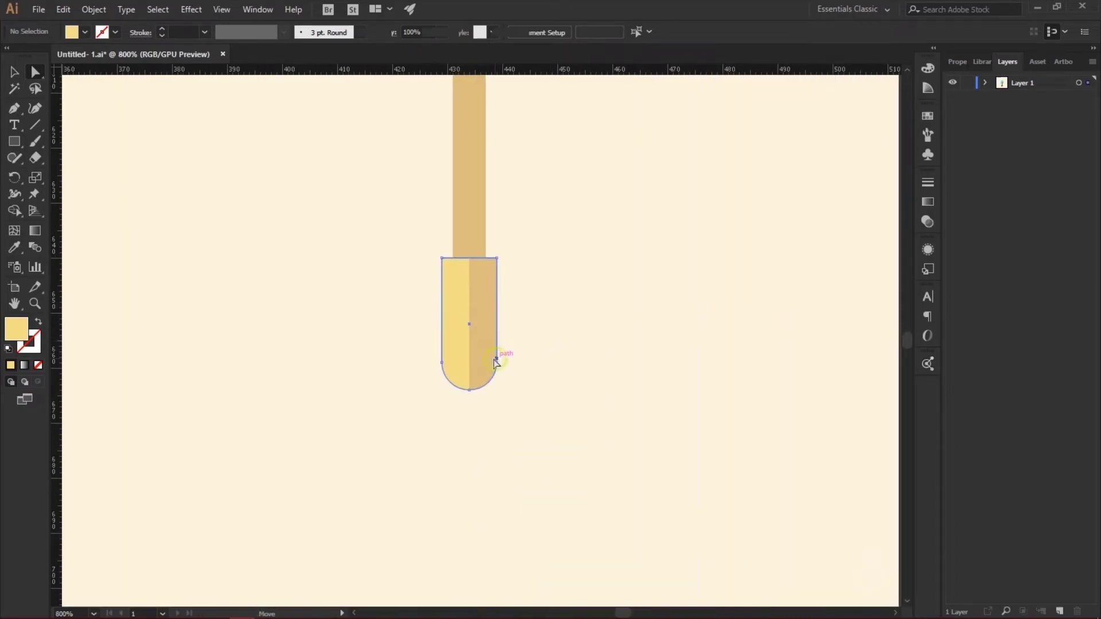
click(498, 362)
click(14, 72)
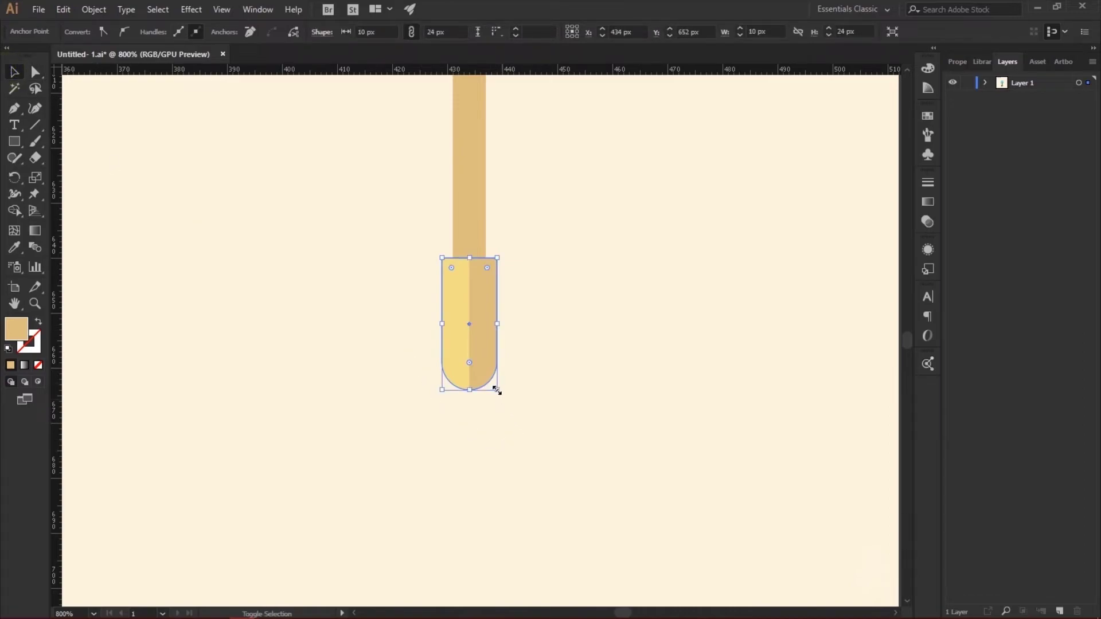
mouse_move(497, 390)
mouse_down()
mouse_move(511, 405)
mouse_move(491, 360)
mouse_move(459, 367)
mouse_move(476, 398)
mouse_up()
click(560, 372)
click(555, 418)
Draw a yellow rectangle just under the lampshade and shift it slightly left
key(ctrl+minus)
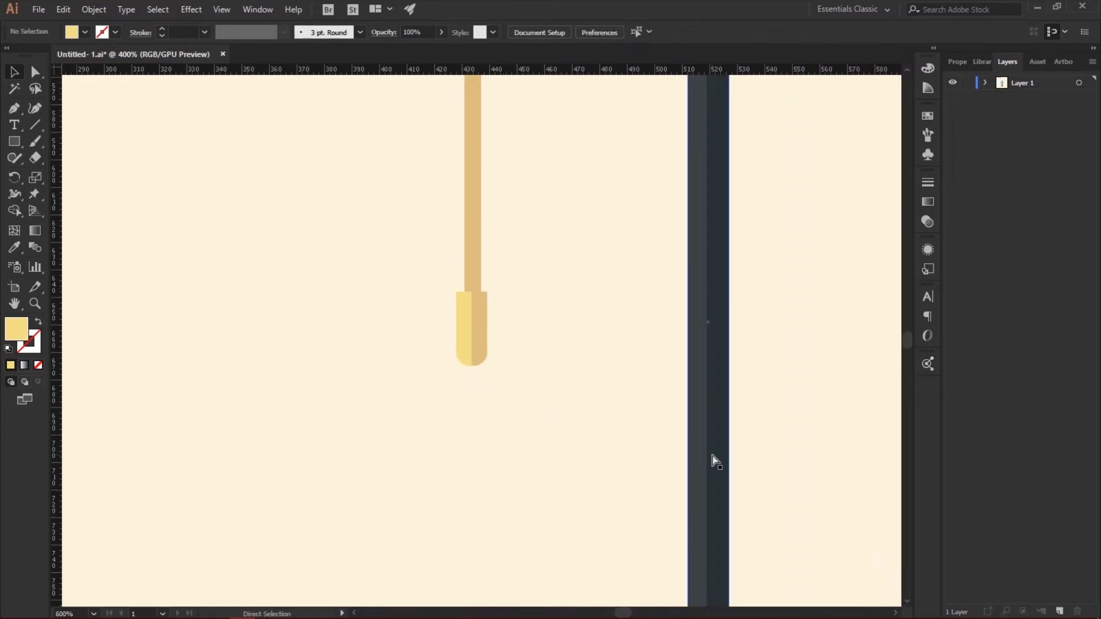
key(ctrl+minus)
key(ctrl+minus)
key(ctrl+minus)
key(ctrl+minus)
key(ctrl+minus)
key(ctrl+minus)
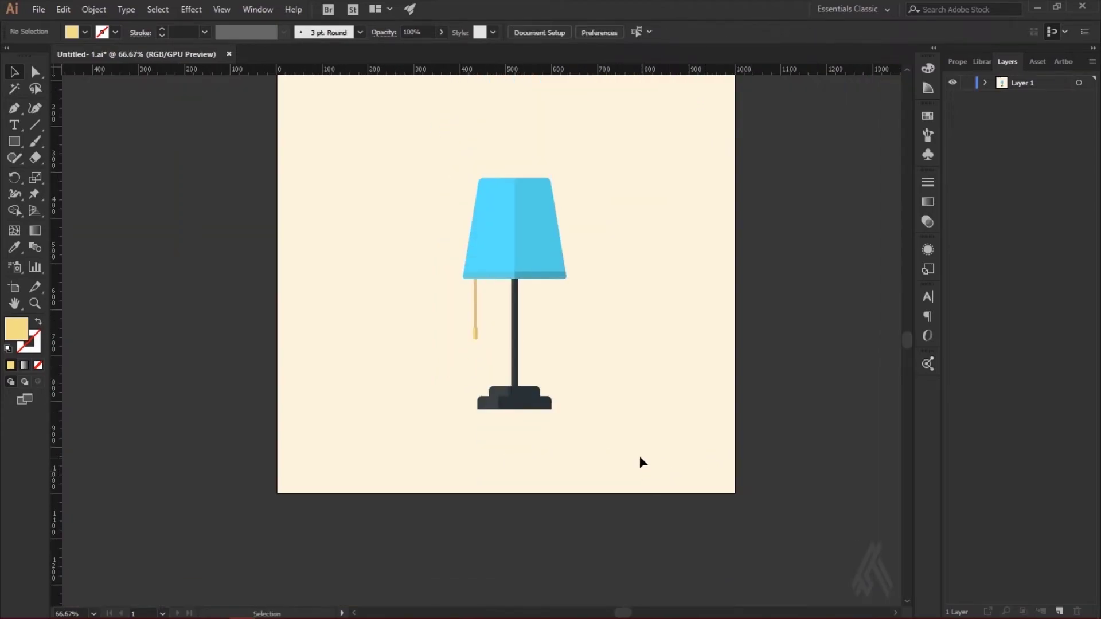
scroll(640, 457, up, 2)
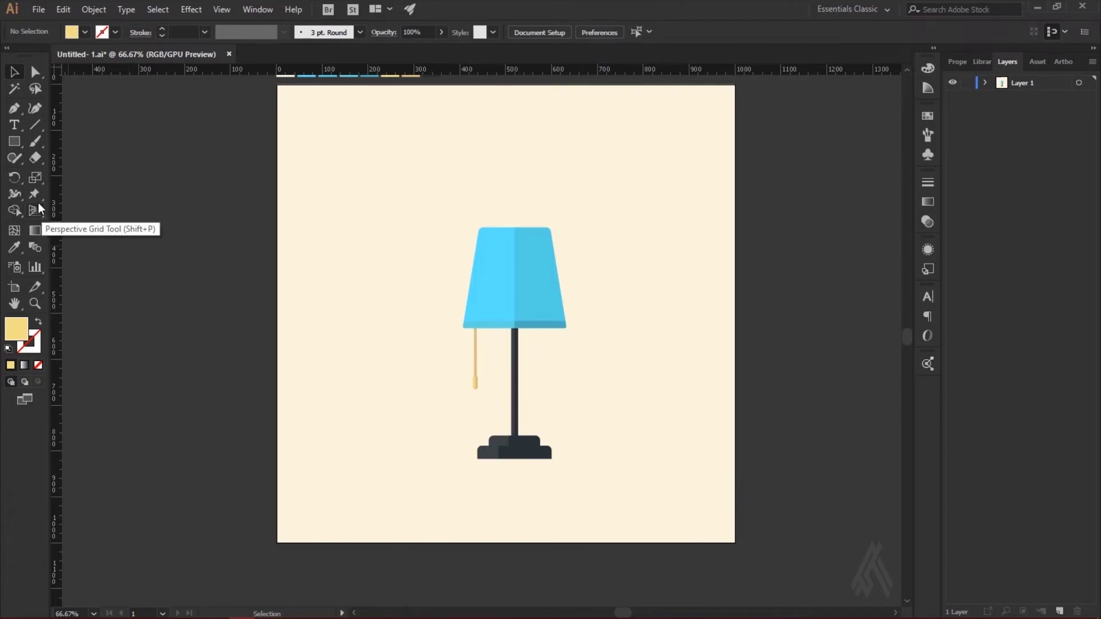
click(14, 141)
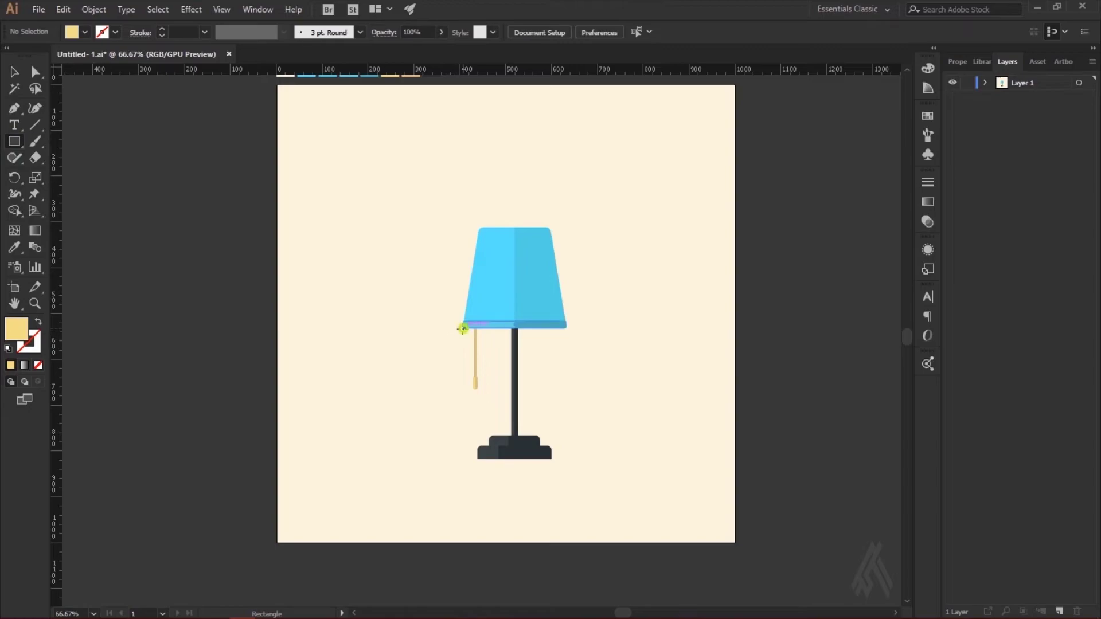
drag(465, 329, 566, 367)
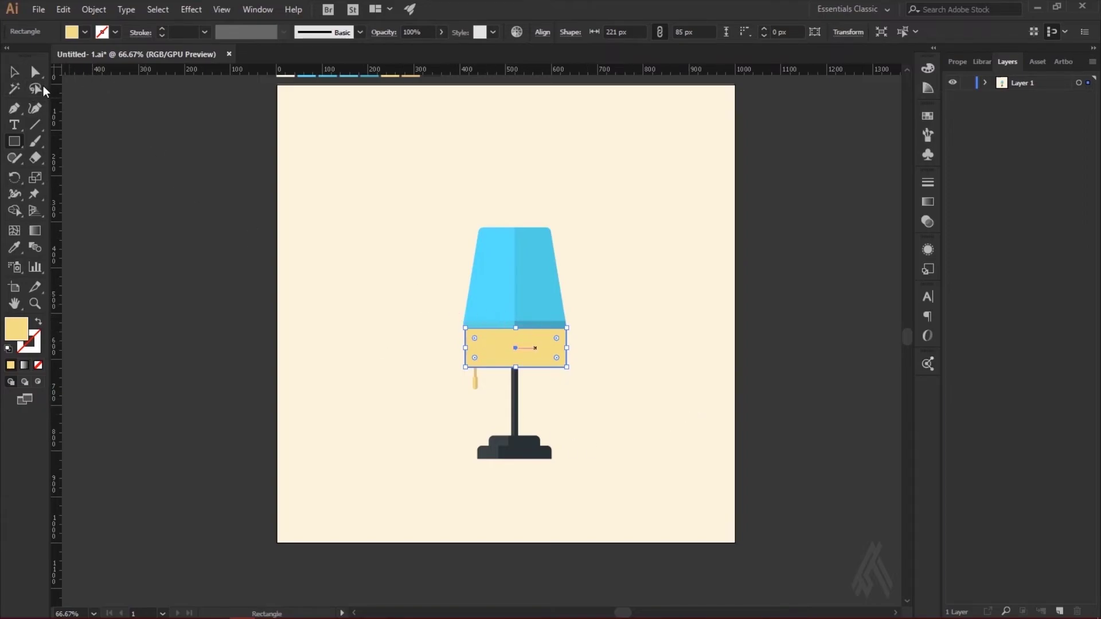
click(12, 73)
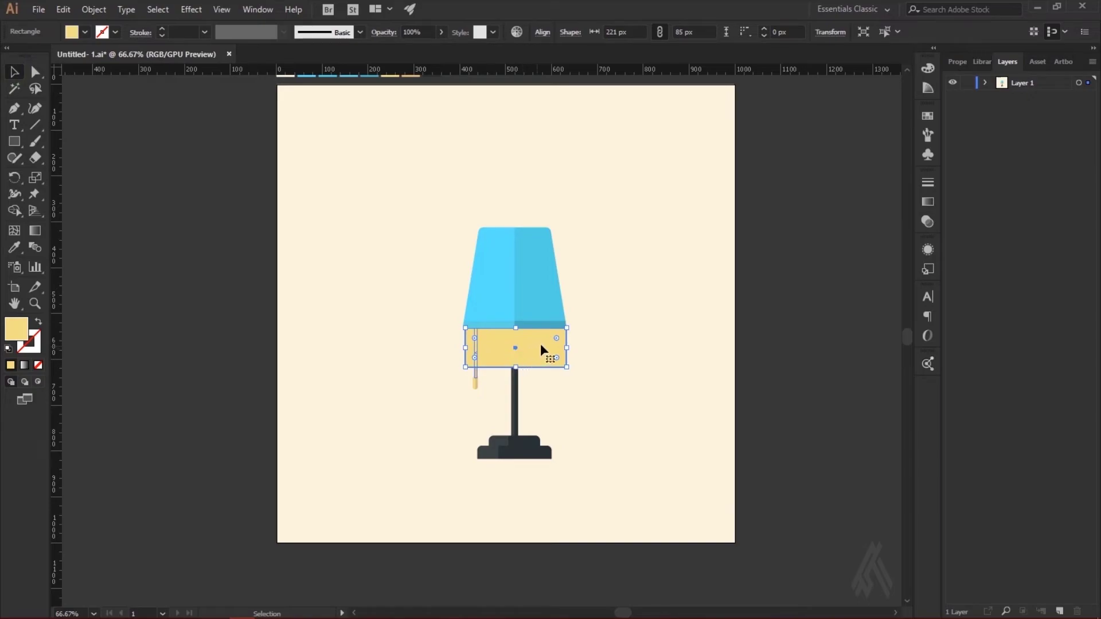
drag(540, 343, 539, 342)
key(ctrl+plus)
key(ctrl+plus)
key(ctrl+plus)
key(ctrl+plus)
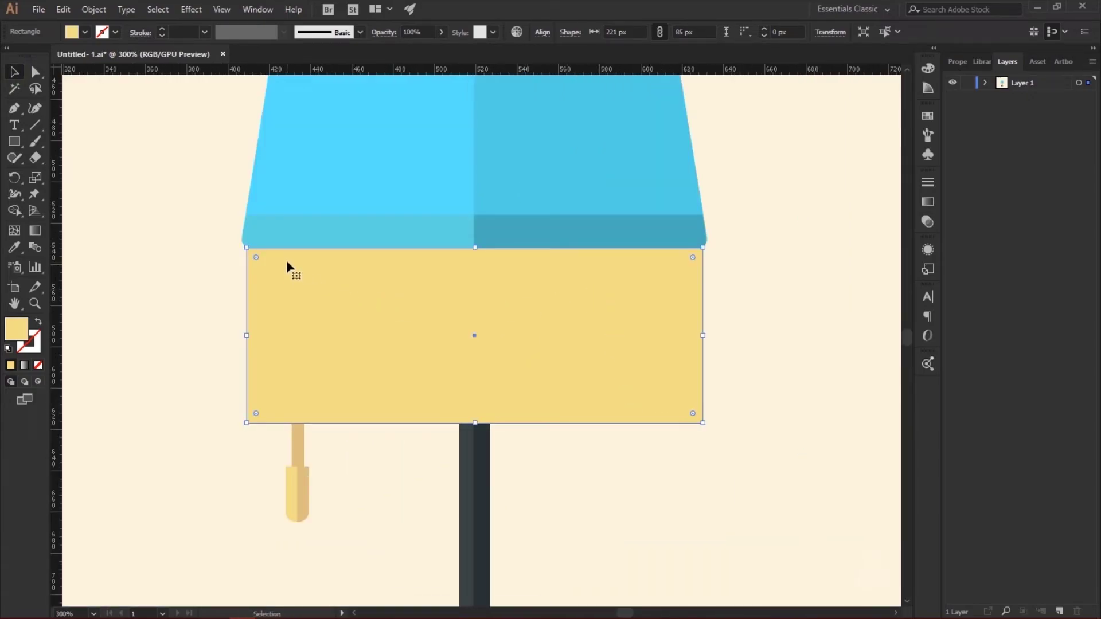
click(287, 263)
Pull the rectangle's bottom corners outward to form a flaring trapezoid
click(34, 76)
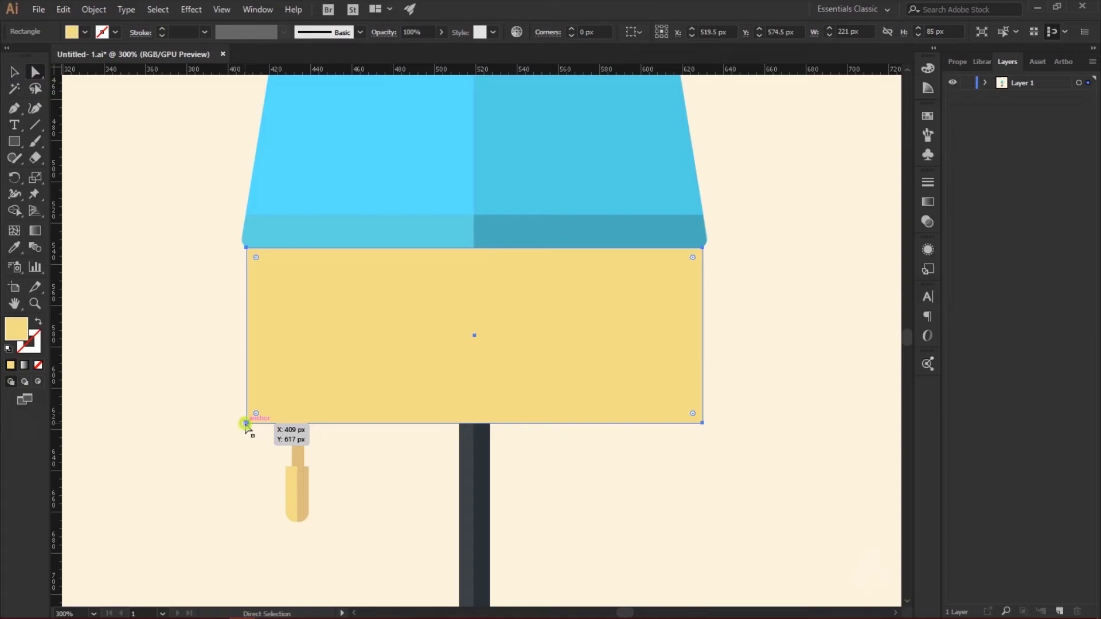
drag(246, 423, 212, 425)
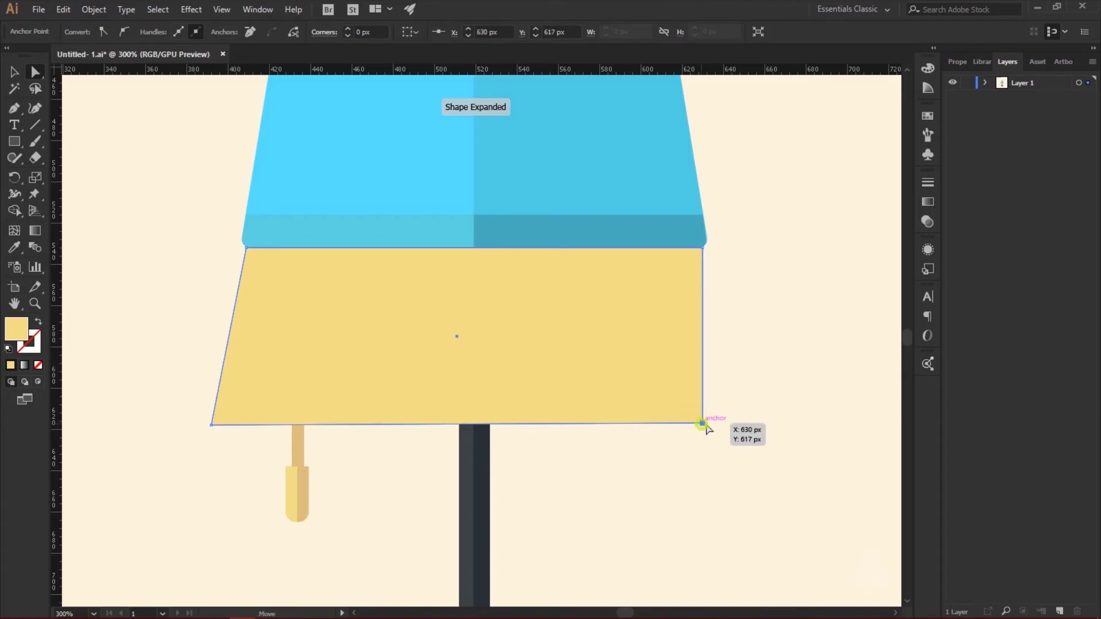
drag(703, 423, 736, 429)
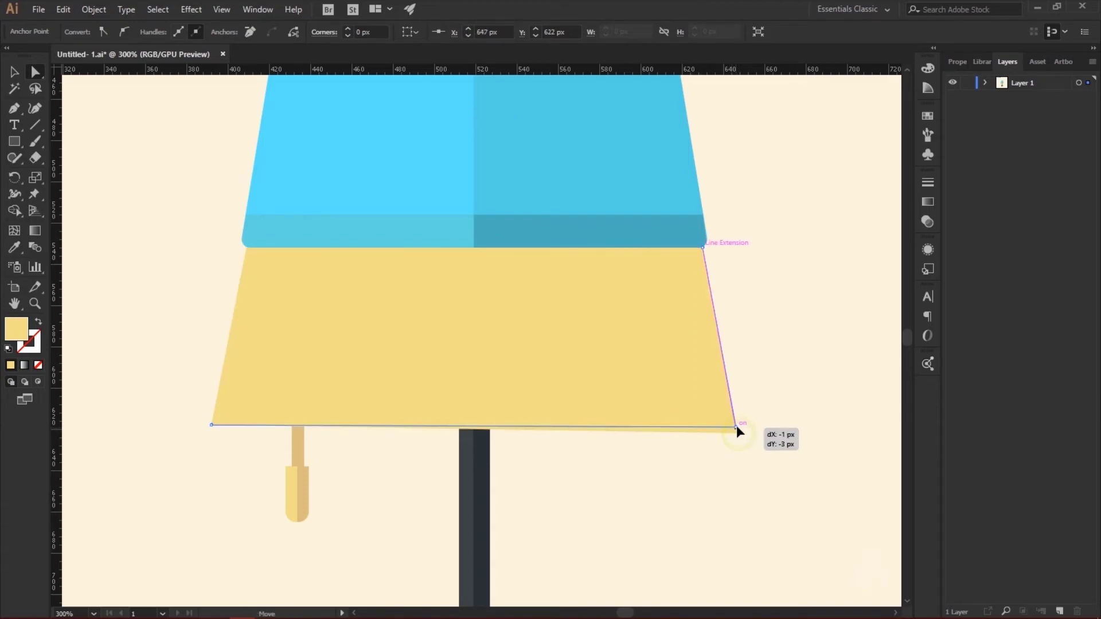
click(779, 427)
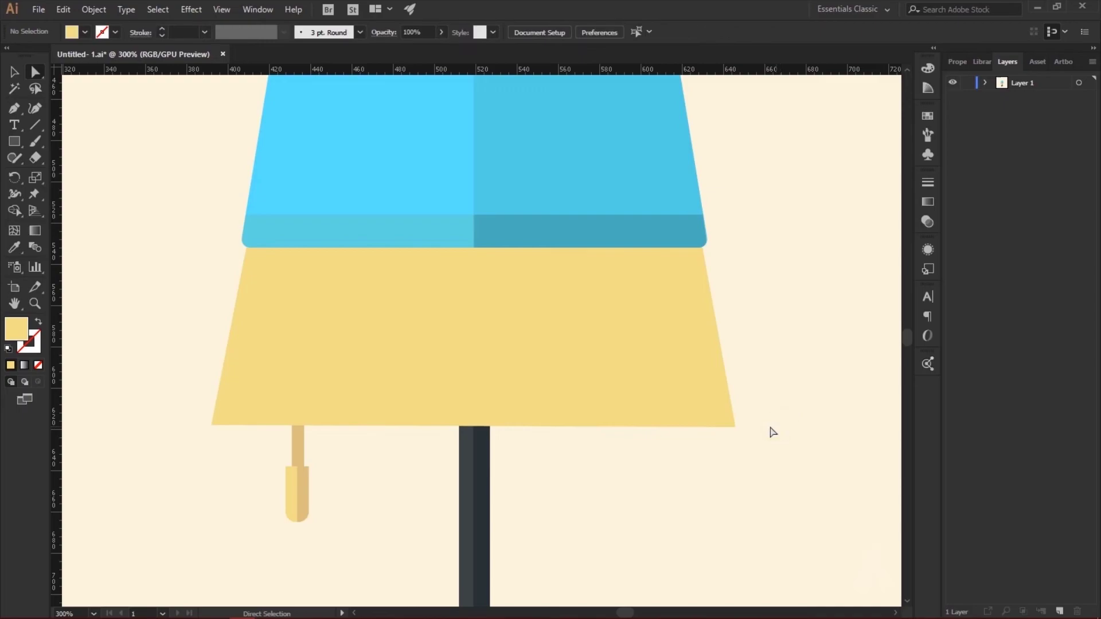
click(676, 405)
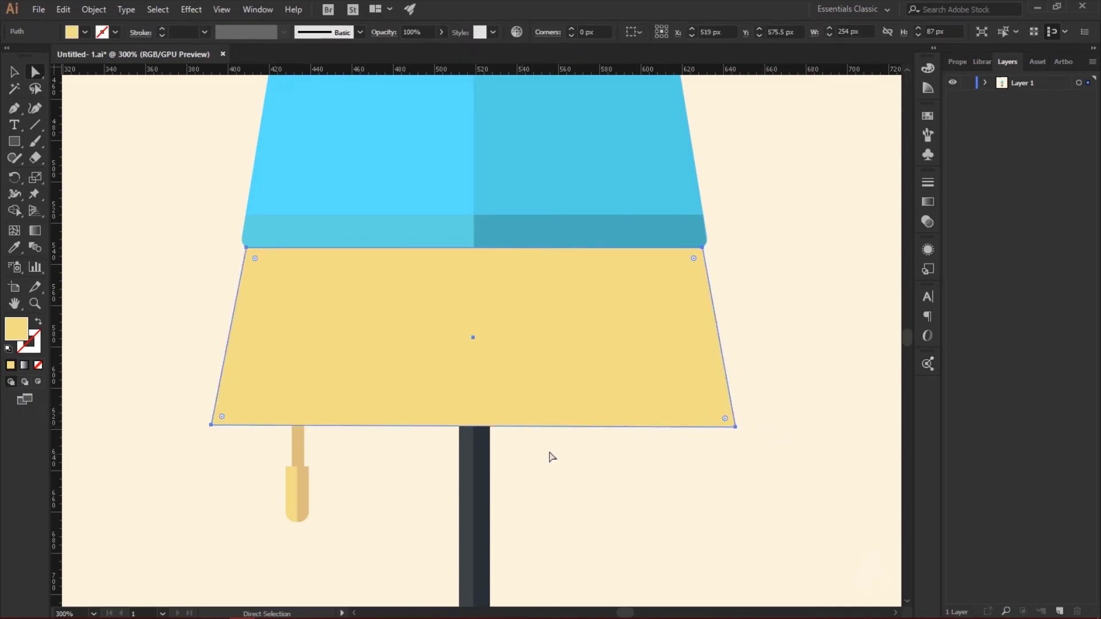
click(35, 230)
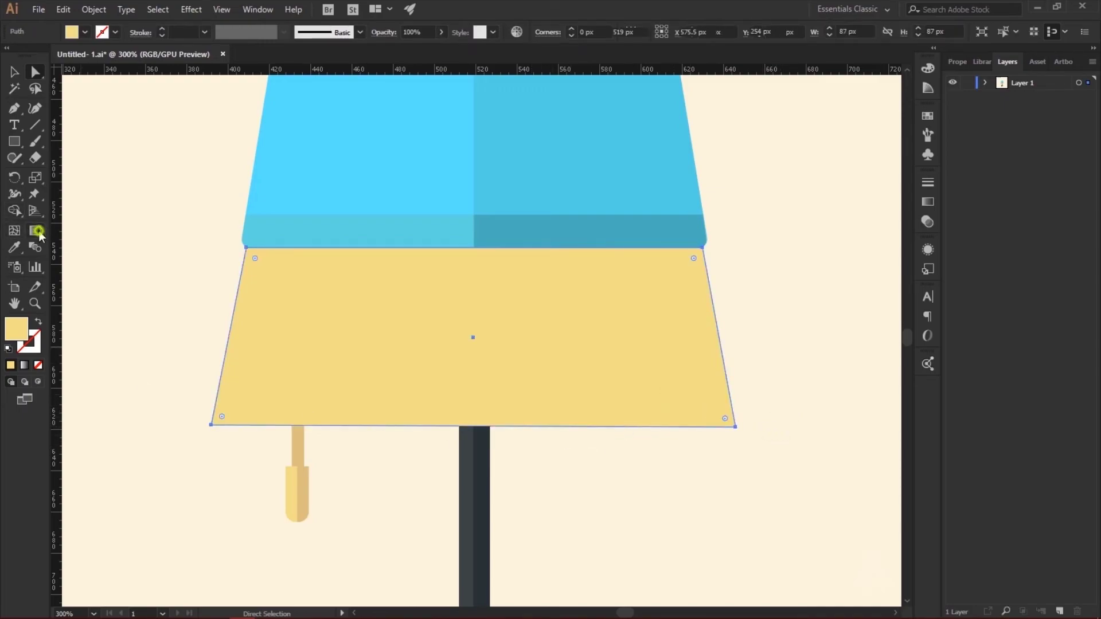
key(ctrl+minus)
key(ctrl+minus)
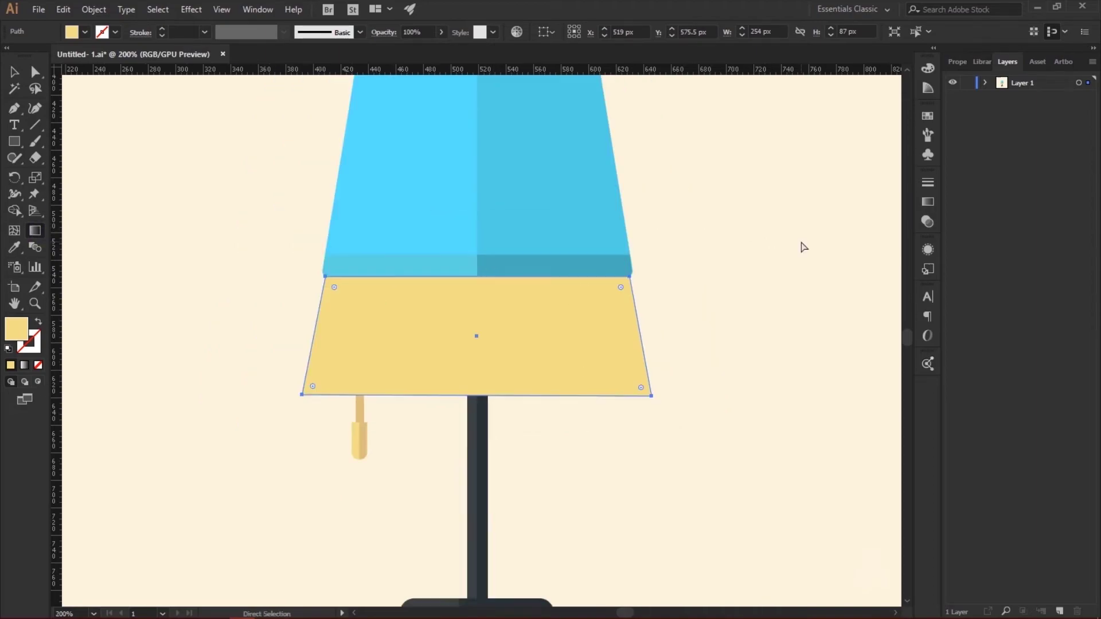
Fill the trapezoid with a linear gradient using the Orchid preset
click(929, 207)
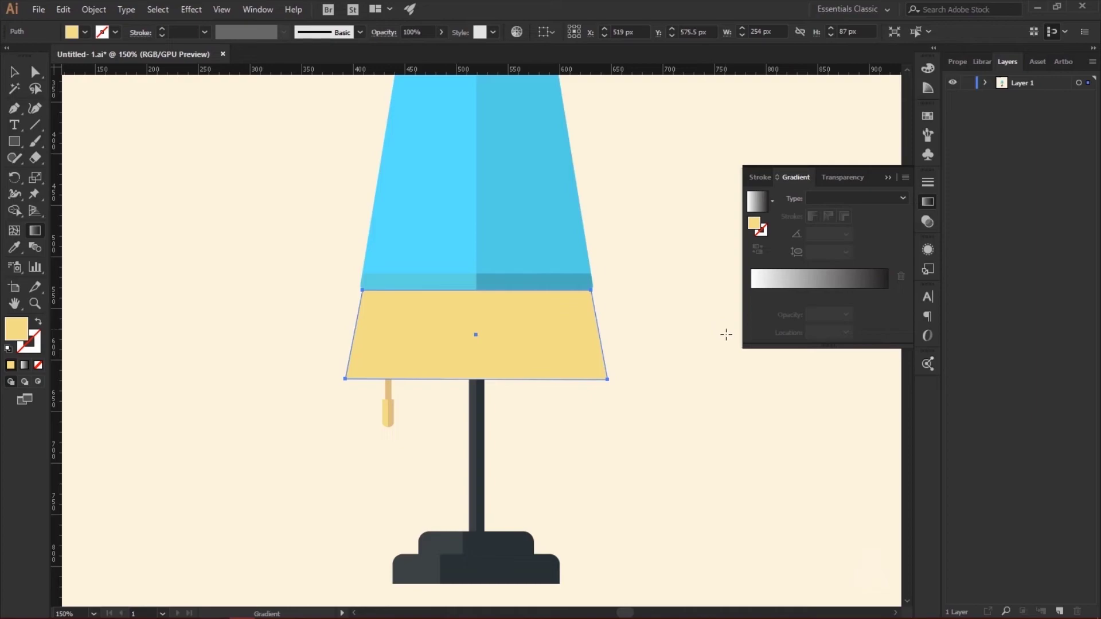
click(753, 290)
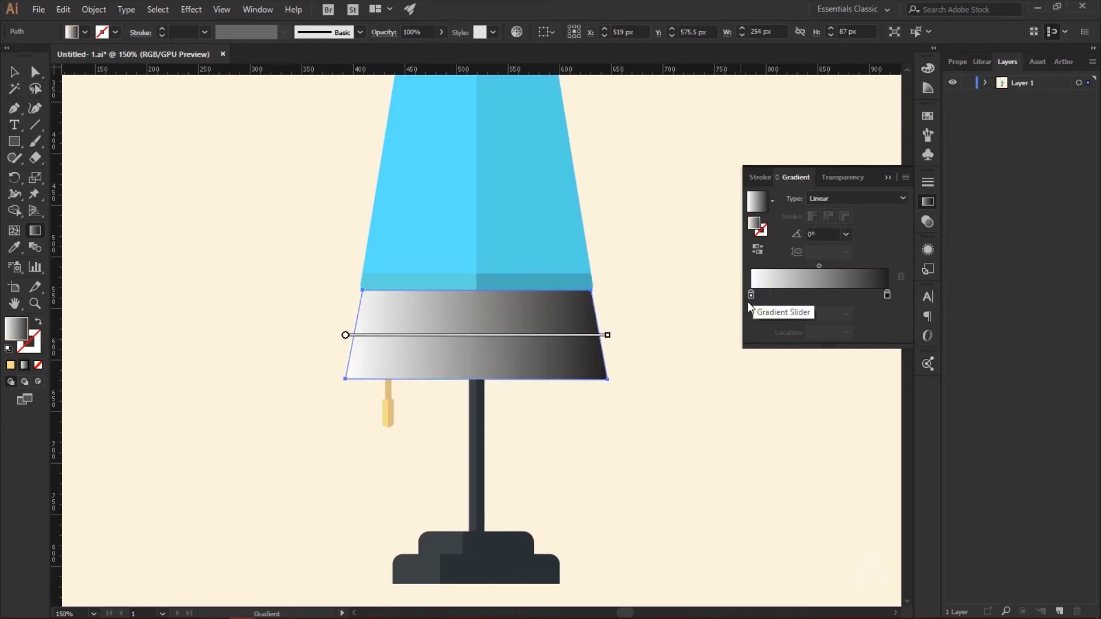
click(771, 204)
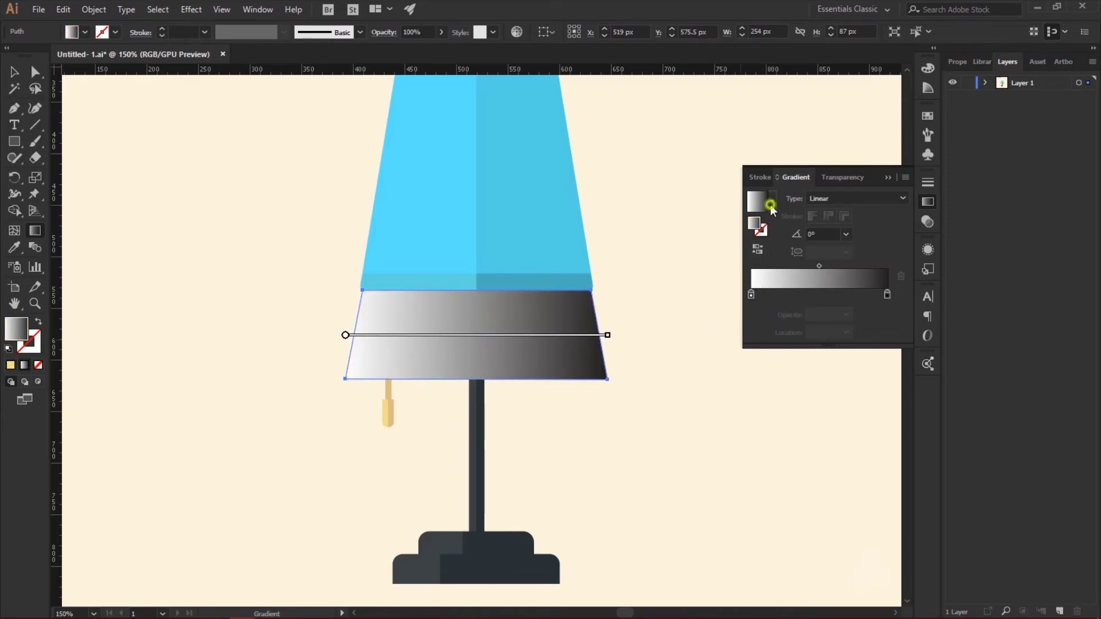
click(727, 249)
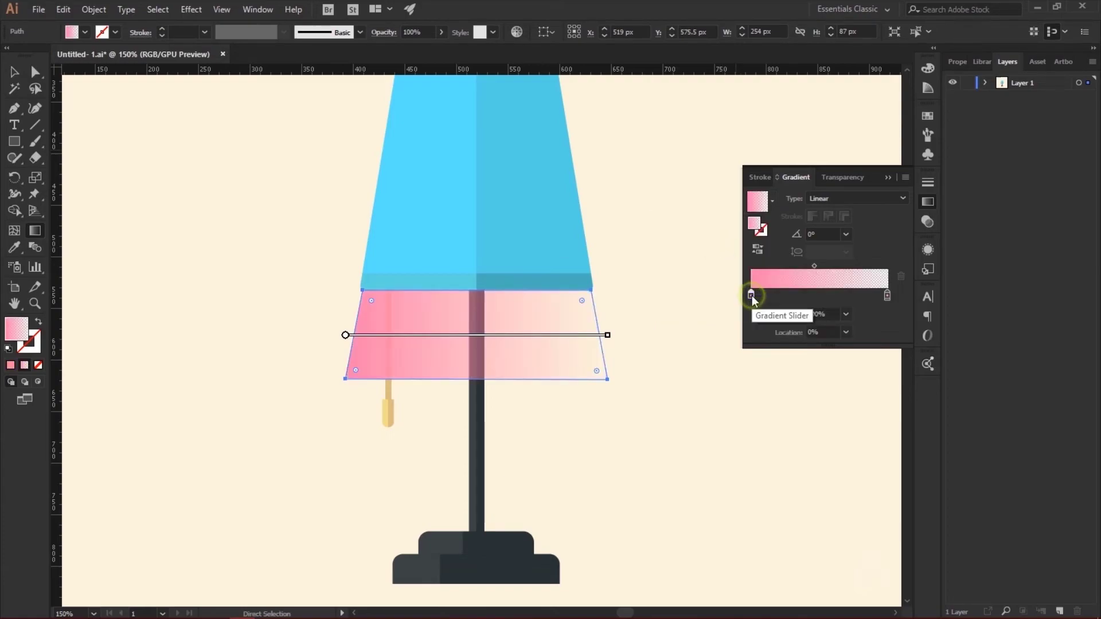
Set the gradient's left stop to the lampshade blue and the right stop to white
click(751, 295)
click(10, 252)
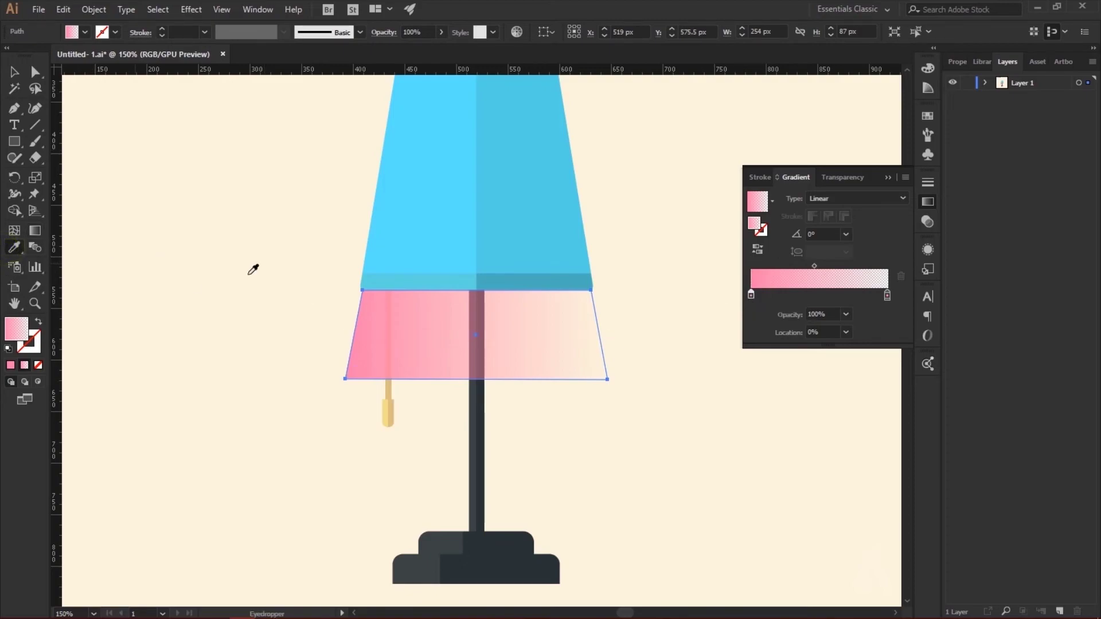
click(410, 225)
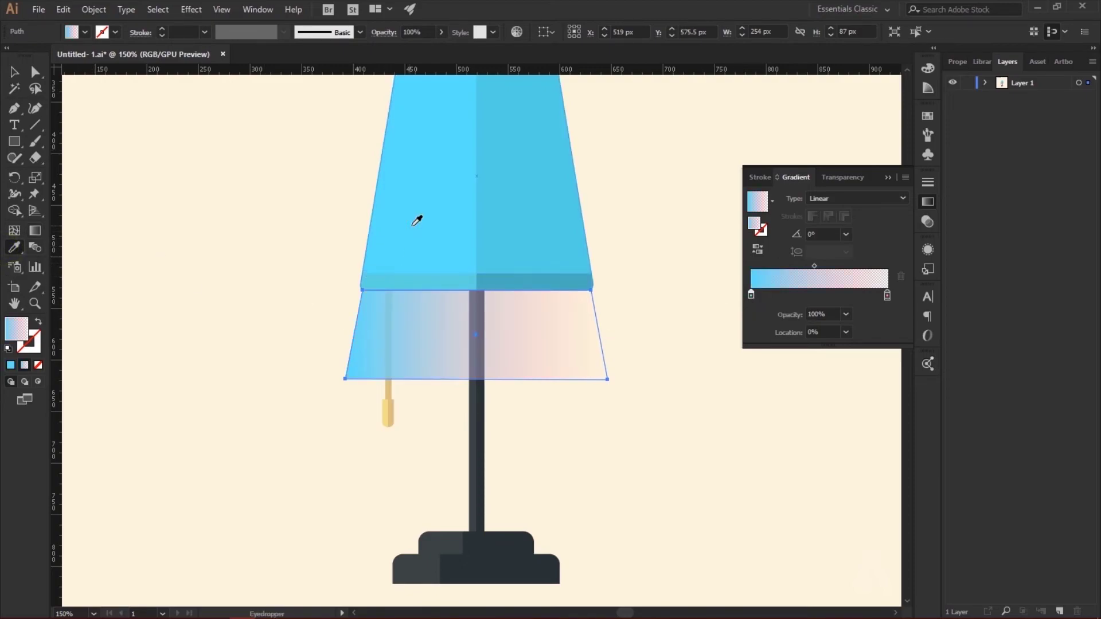
click(887, 295)
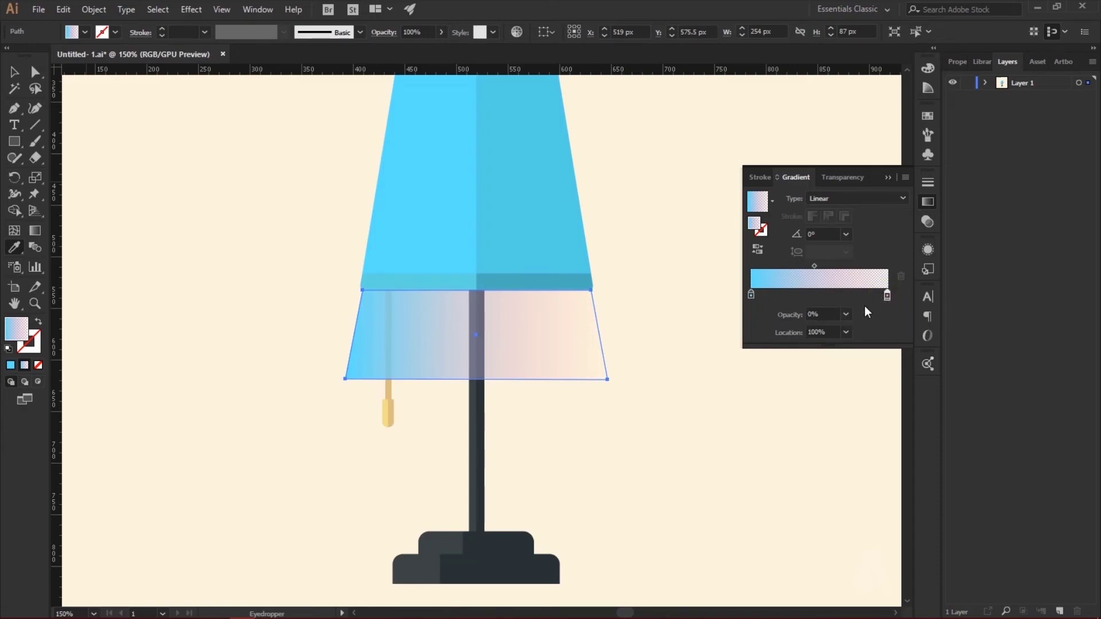
click(887, 295)
double_click(886, 295)
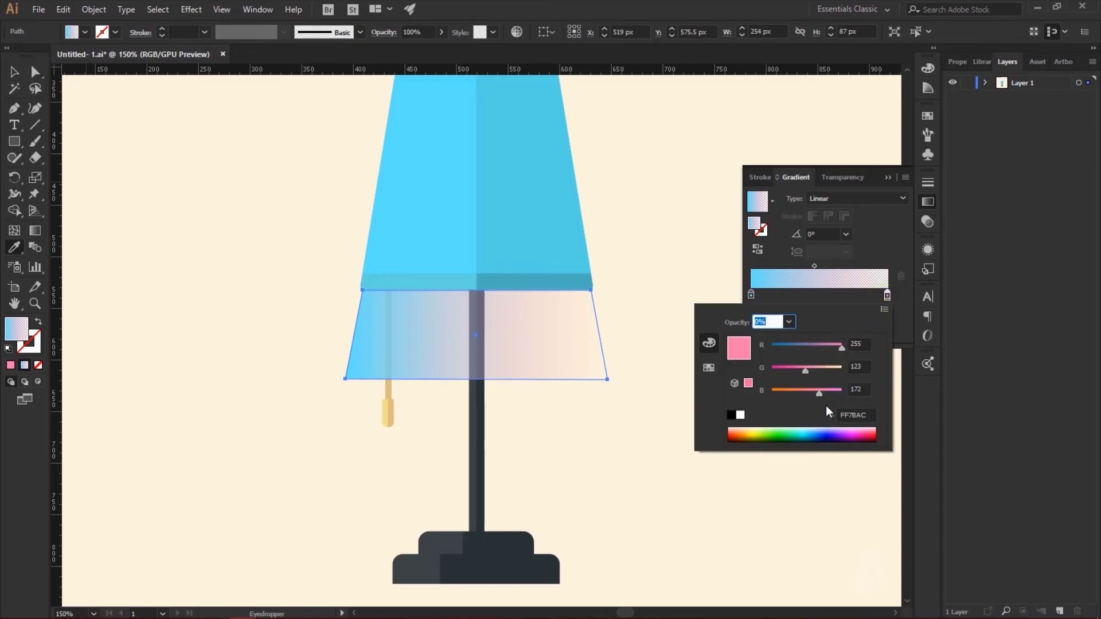
click(740, 415)
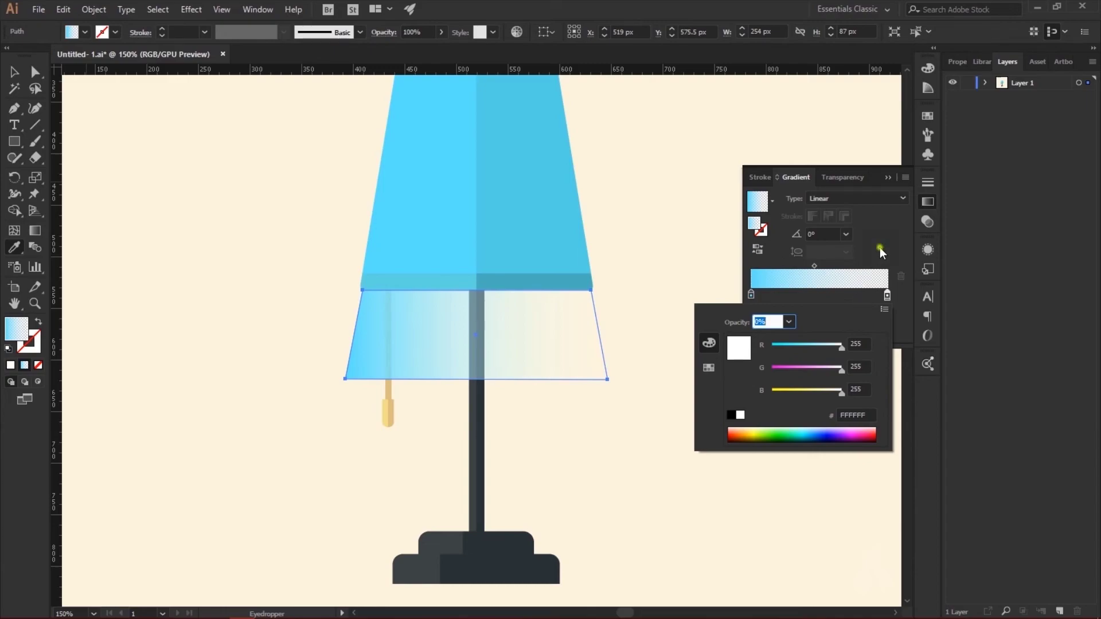
click(880, 247)
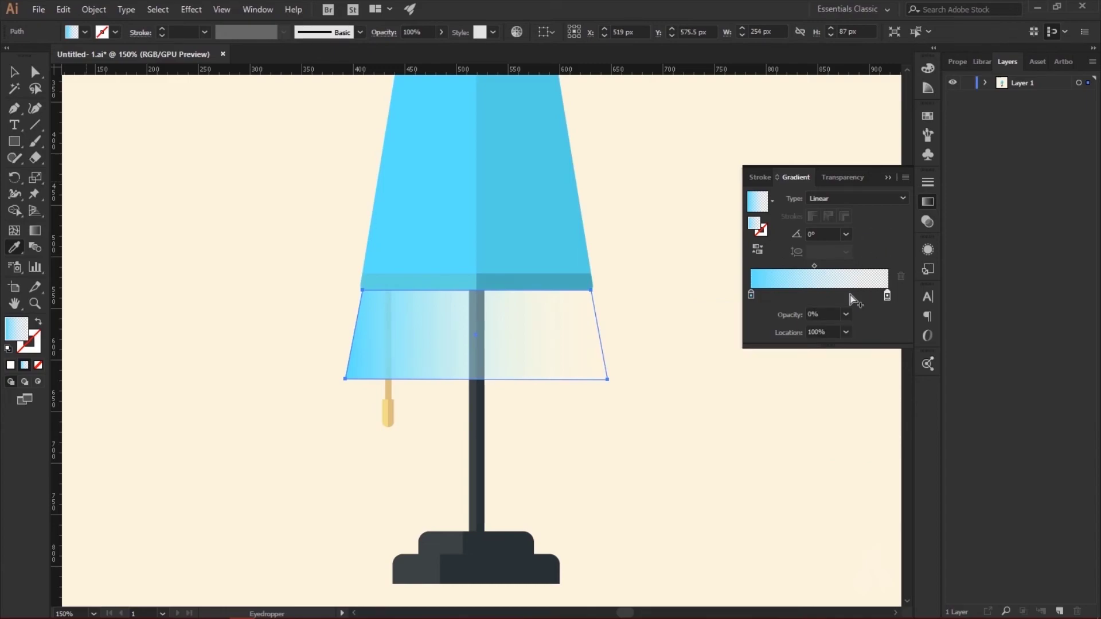
Set the glow gradient angle to -90° and deselect the shape
double_click(825, 234)
text(-90)
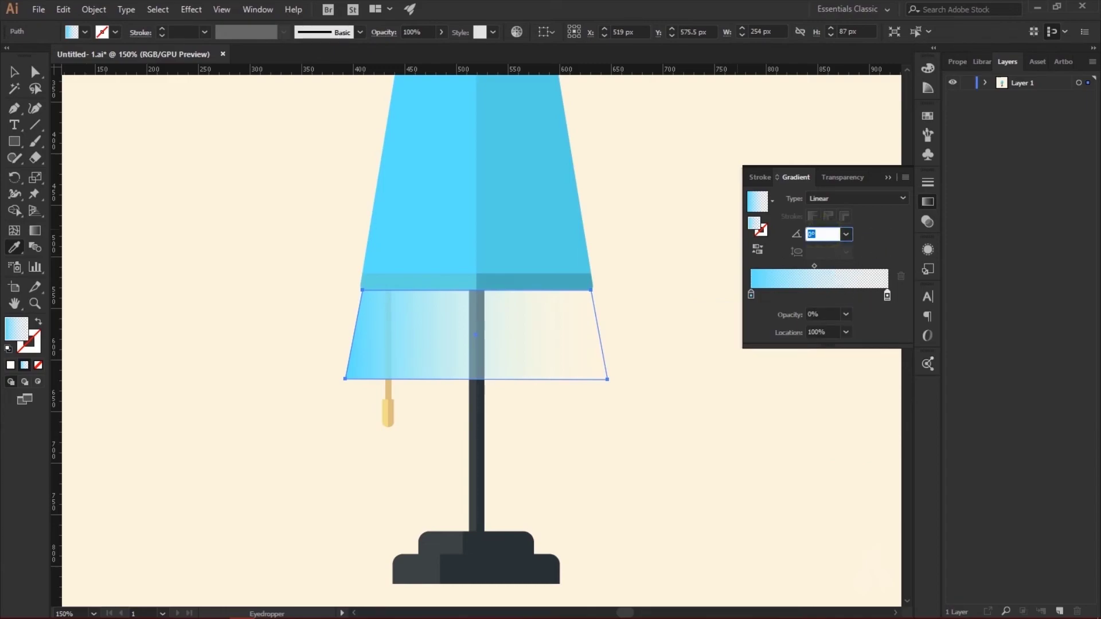
key(Return)
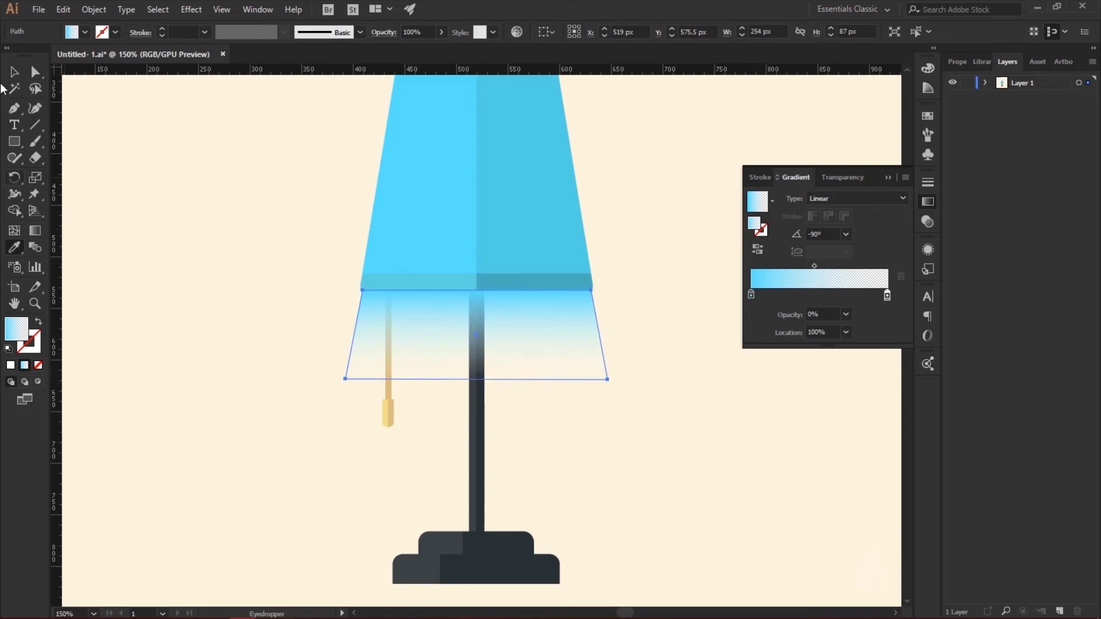
click(13, 71)
click(143, 193)
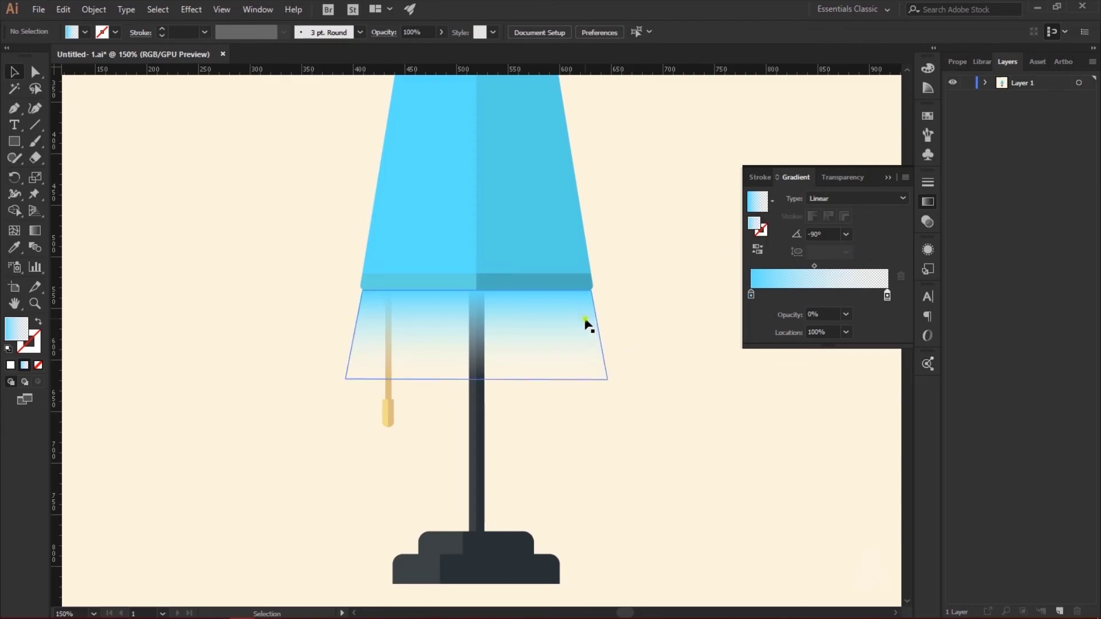
Nudge the light glow up by about 3 px
drag(584, 318, 582, 315)
drag(584, 314, 584, 315)
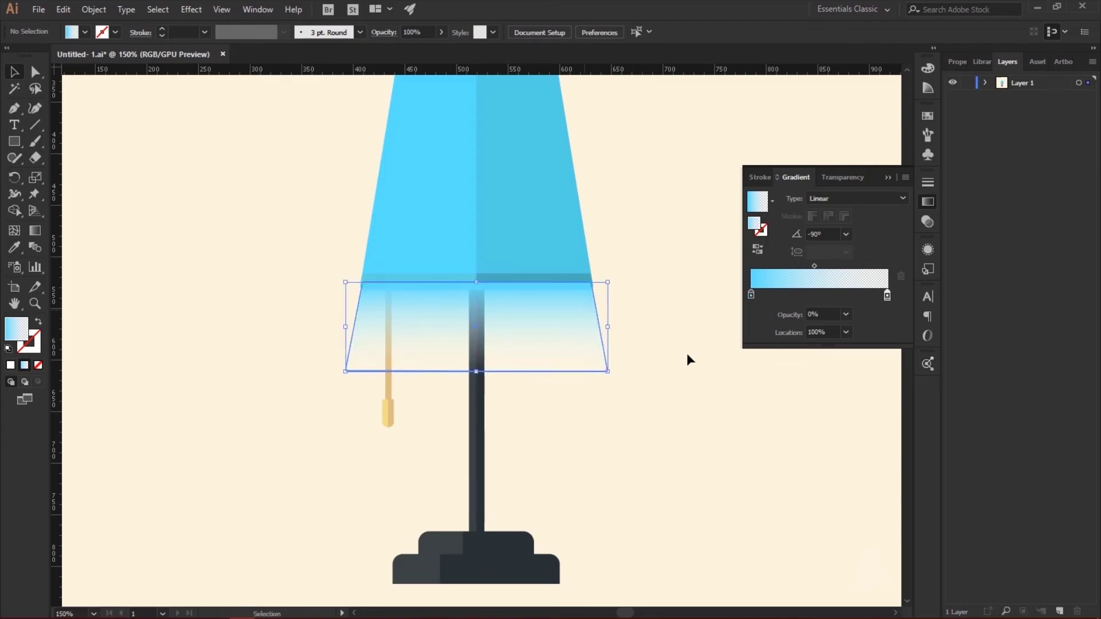
click(710, 359)
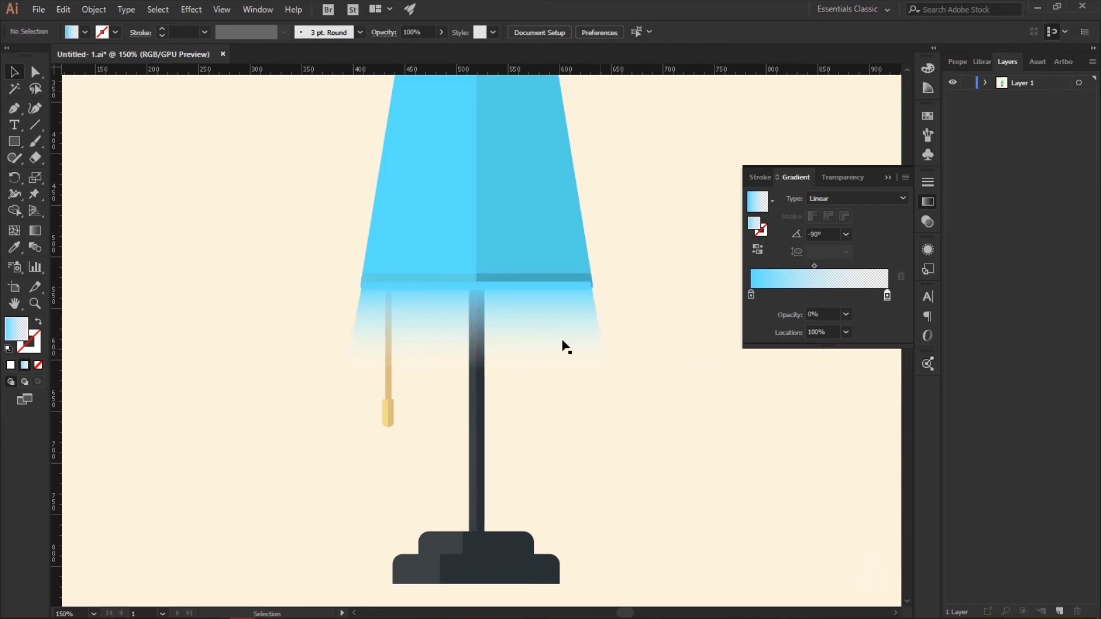
Bring the lampshade in front of the glow with Arrange > Bring to Front
click(544, 325)
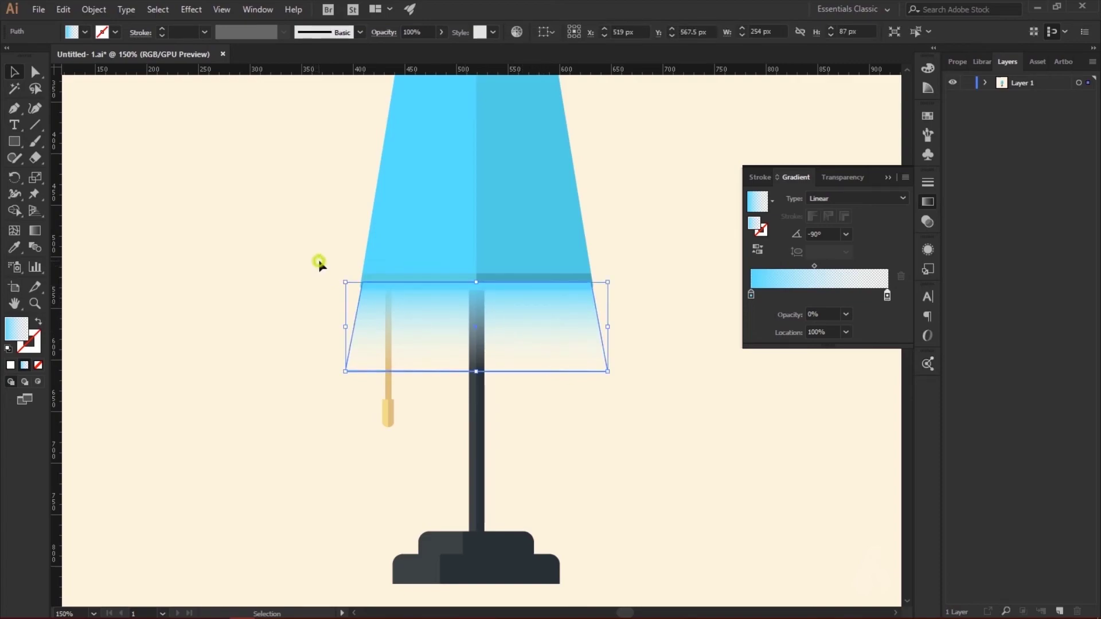
drag(469, 264, 652, 274)
right_click(517, 241)
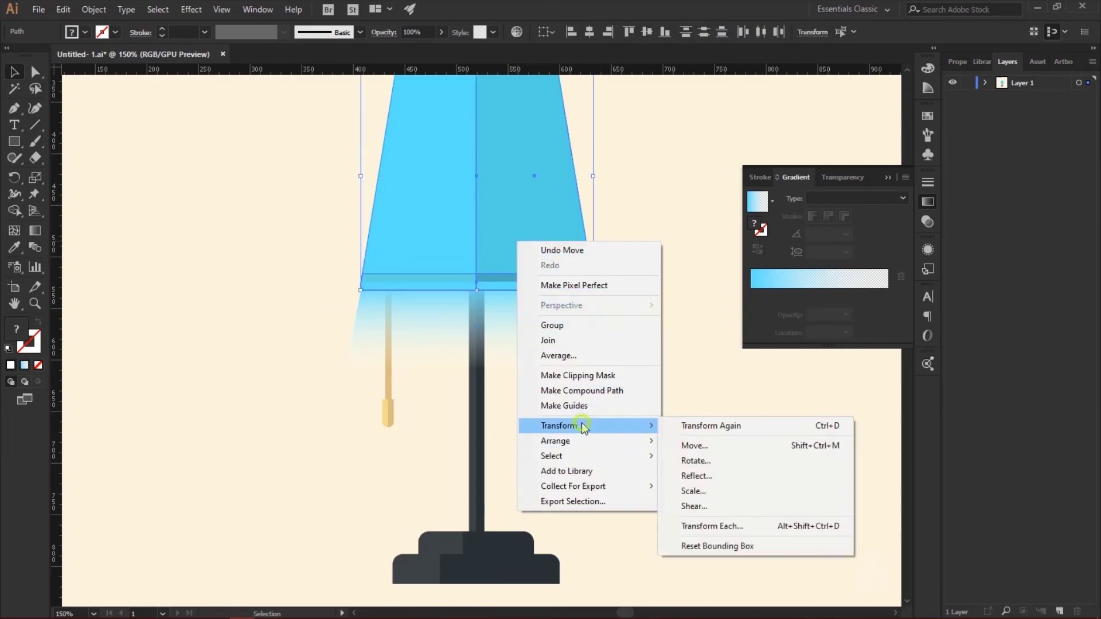
mouse_move(568, 440)
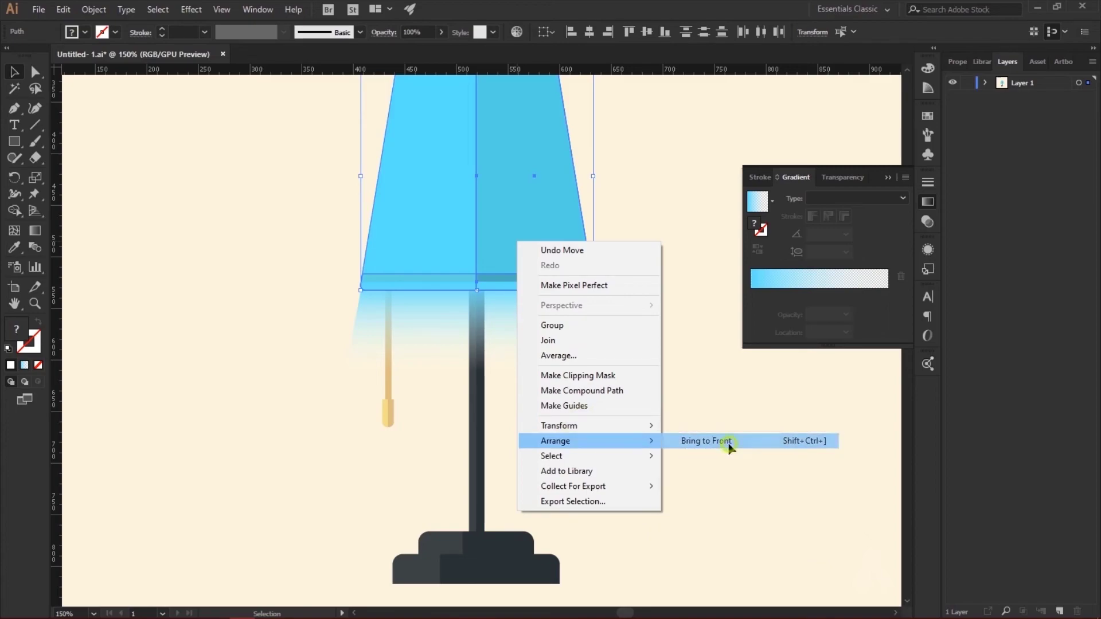
click(725, 441)
click(721, 424)
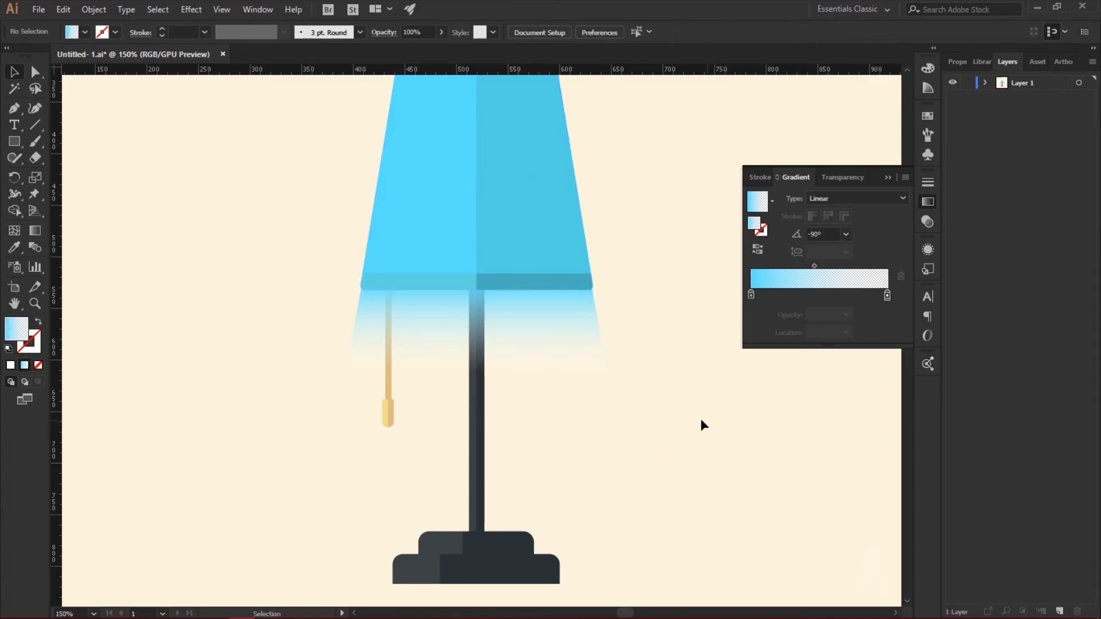
Zoom out to the whole artboard and collapse the Gradient panel
key(ctrl+1)
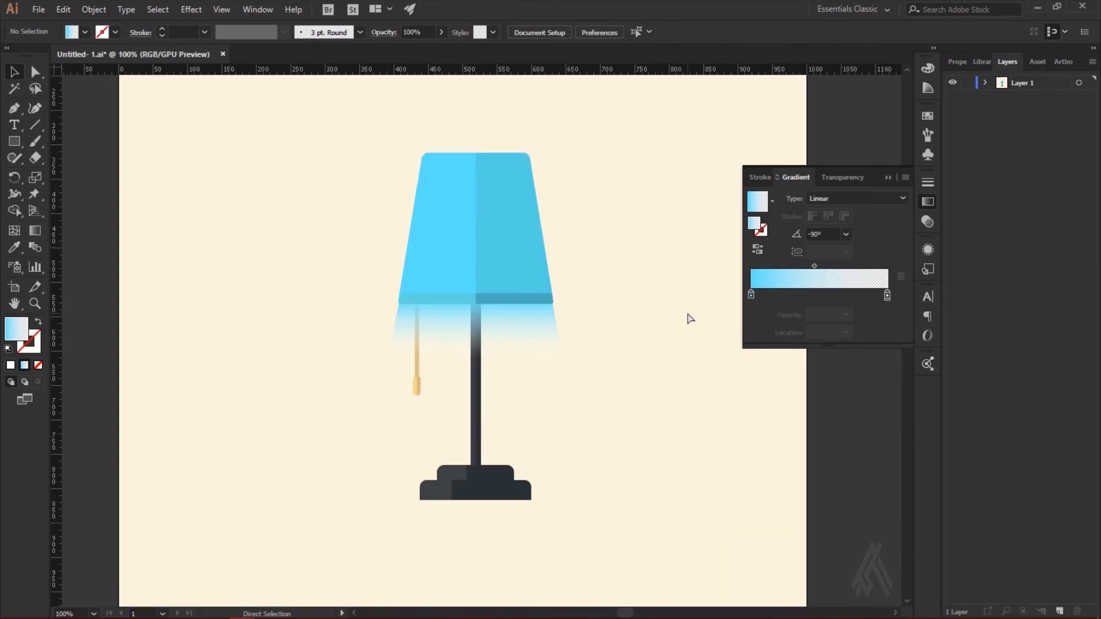
key(ctrl+minus)
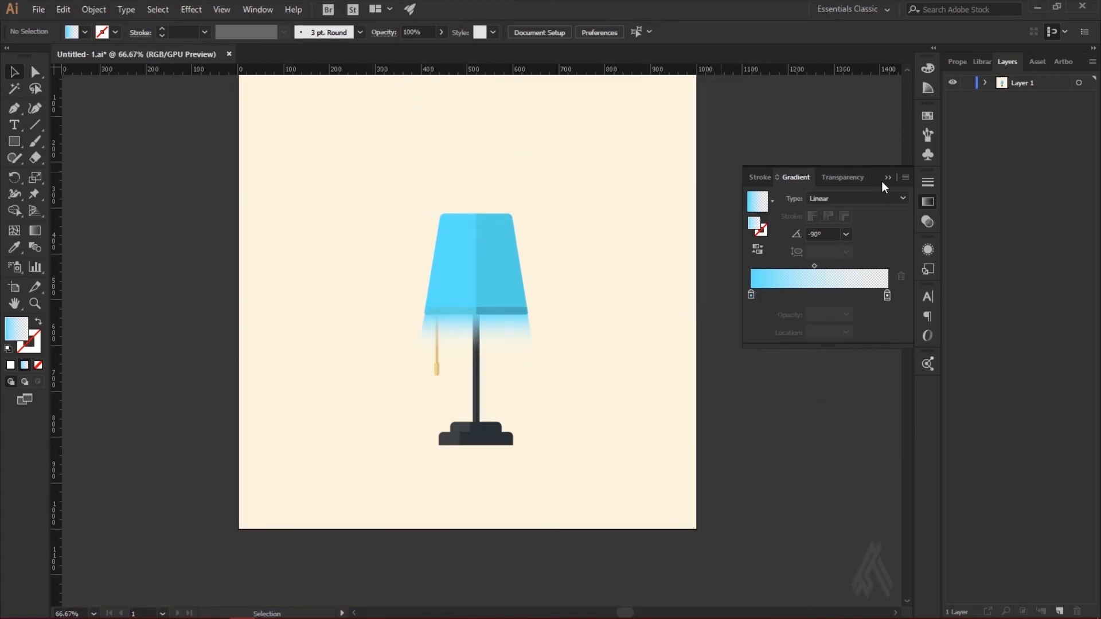
click(887, 179)
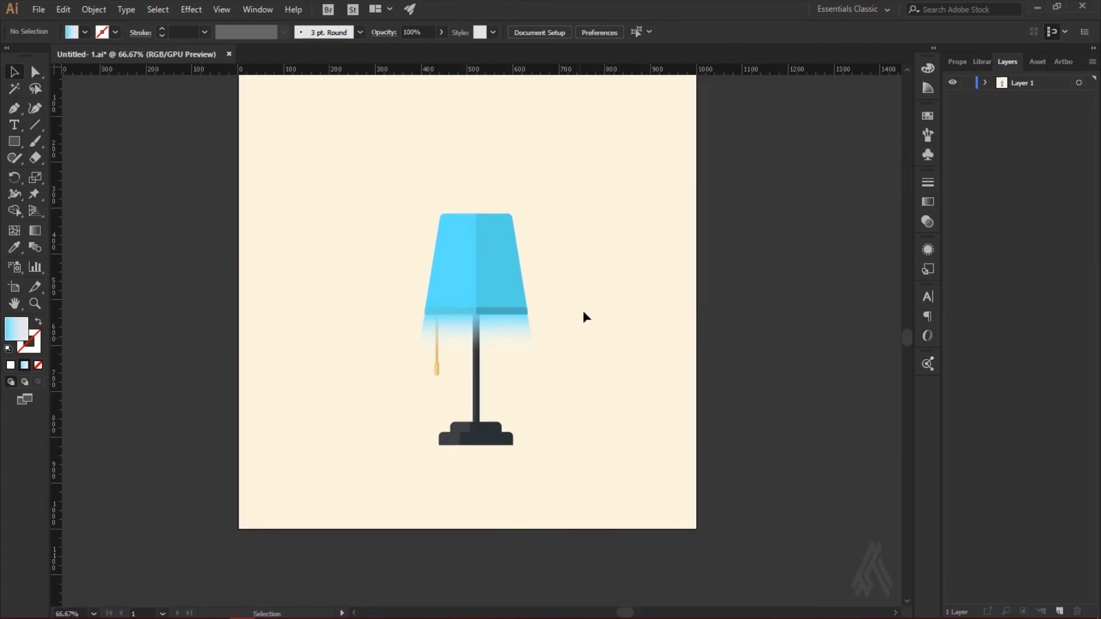
Select all lamp parts and move them up about 122 px
drag(607, 186, 358, 474)
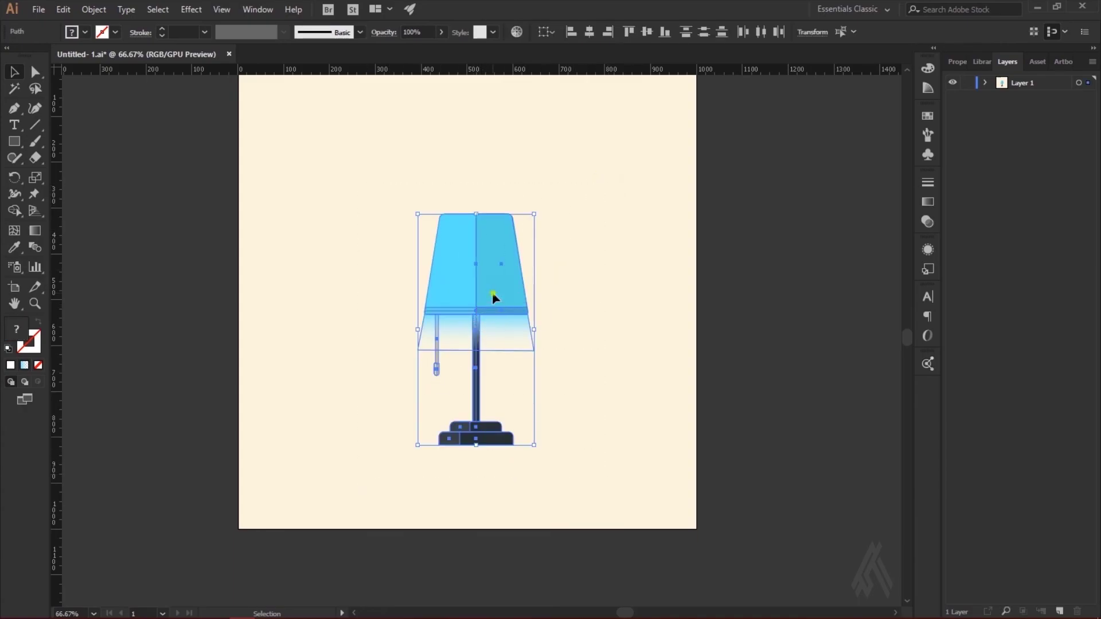
drag(492, 290, 483, 219)
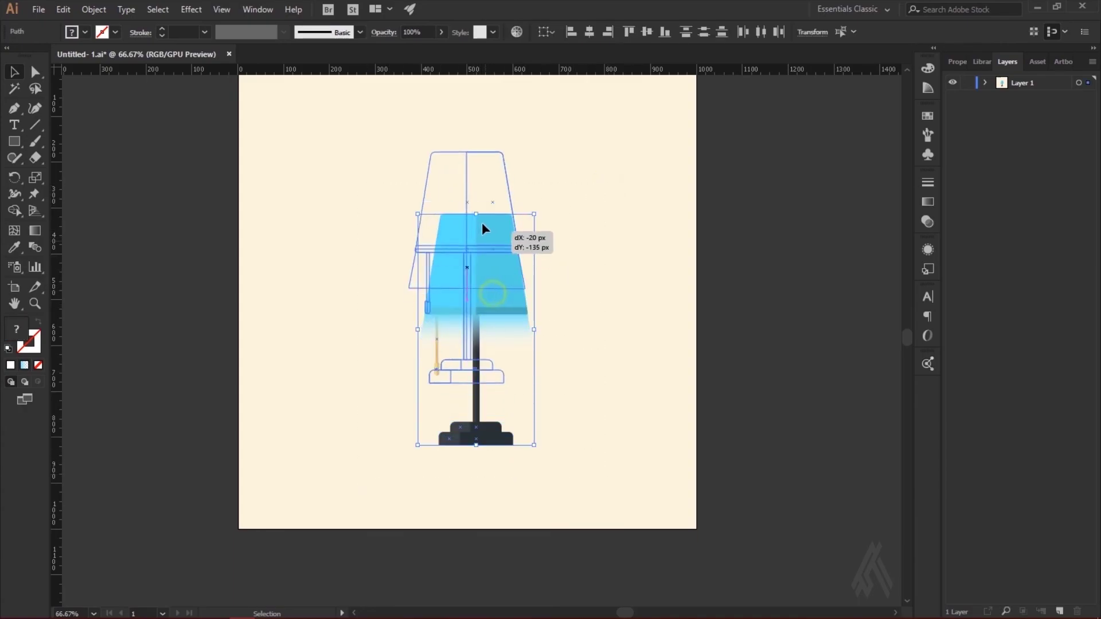
click(577, 253)
scroll(467, 162, up, 1)
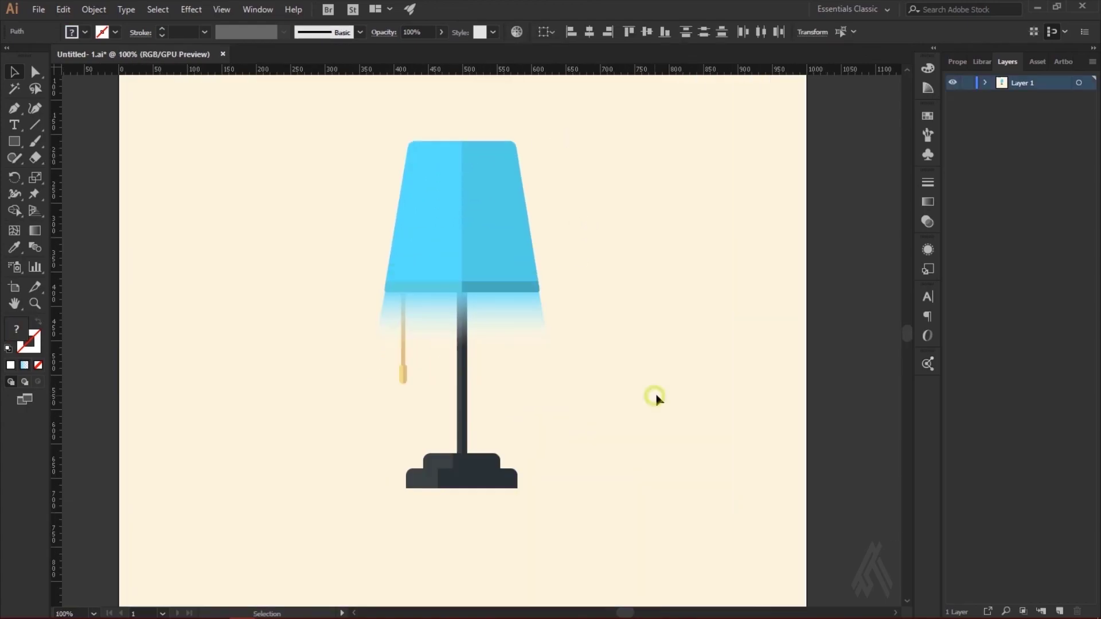
scroll(665, 393, up, 1)
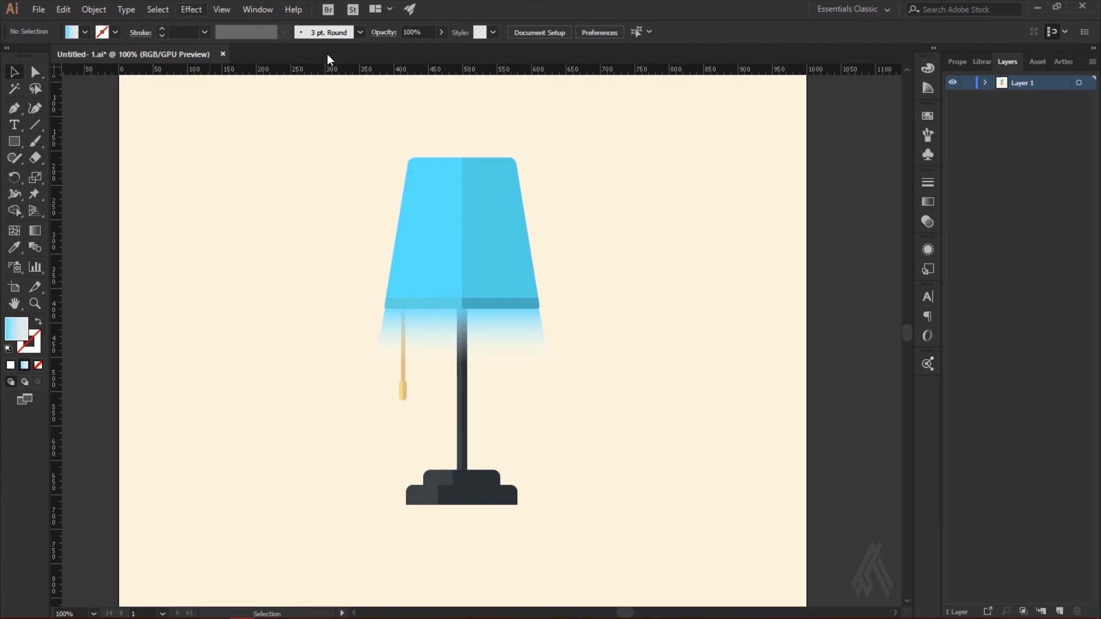
Apply a Multiply drop shadow to all lamp parts: 7% opacity, X 15 px, Y 1 px, blur 20 px
drag(604, 113, 359, 534)
click(199, 10)
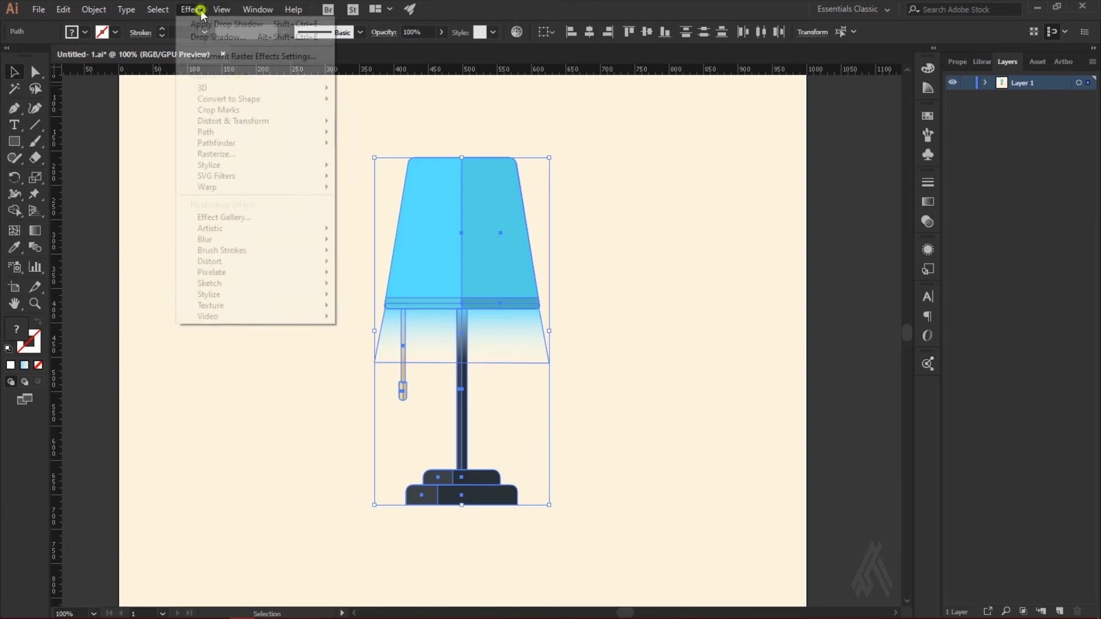
mouse_move(211, 164)
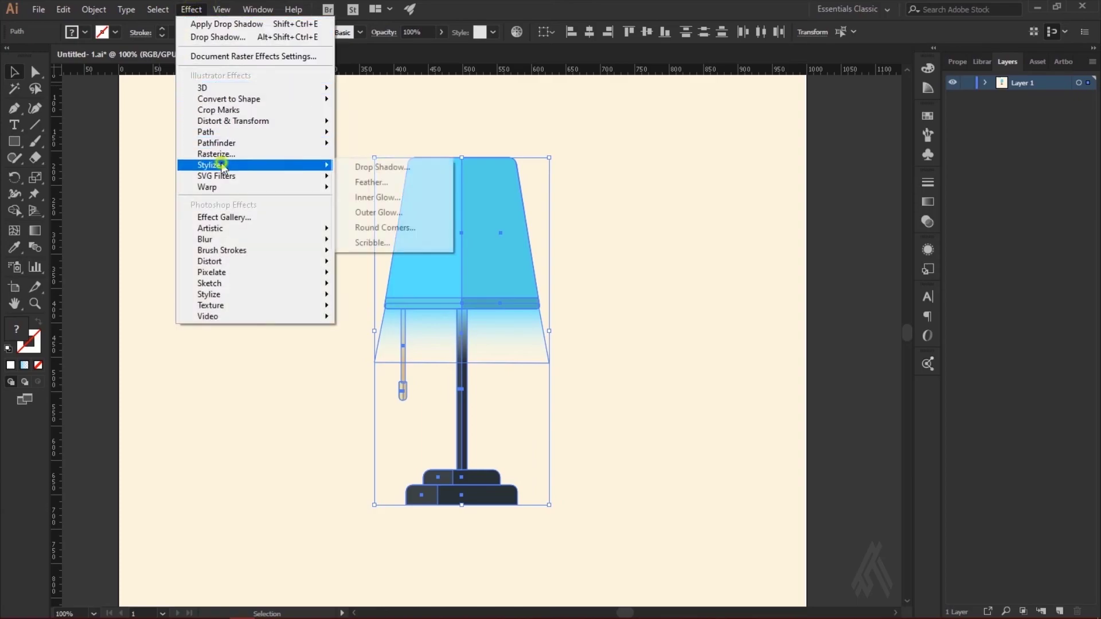
click(374, 168)
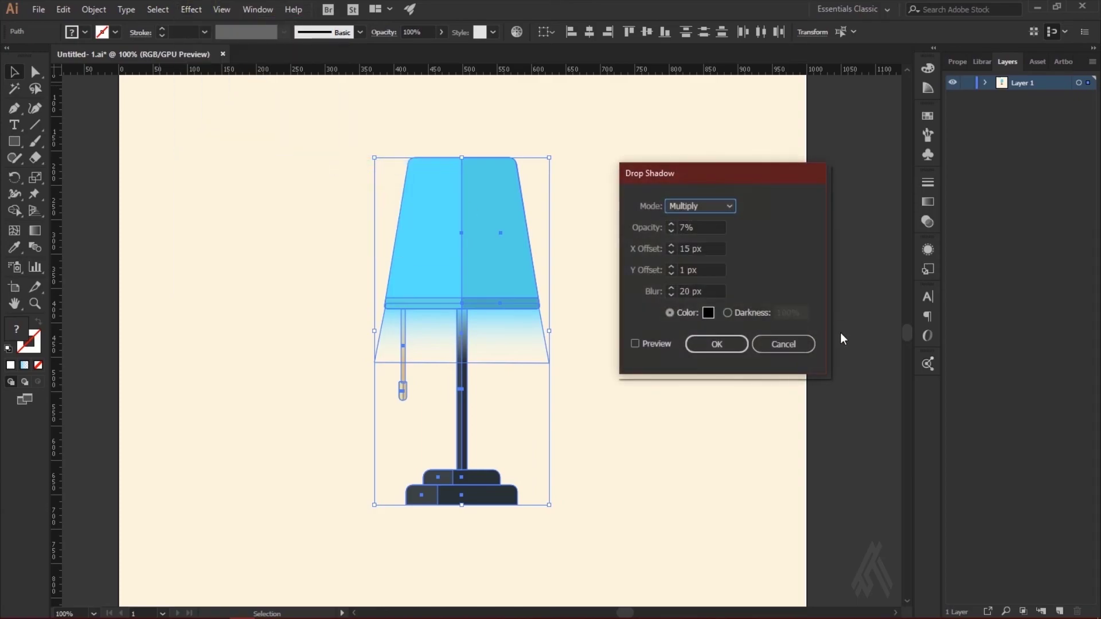
drag(706, 228, 666, 230)
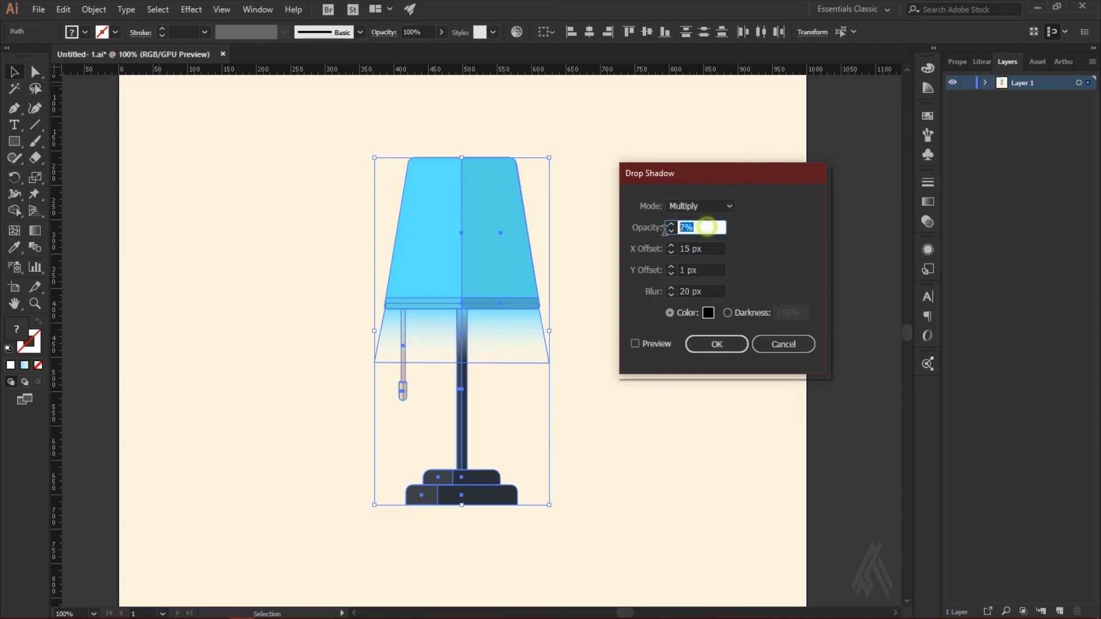
click(714, 256)
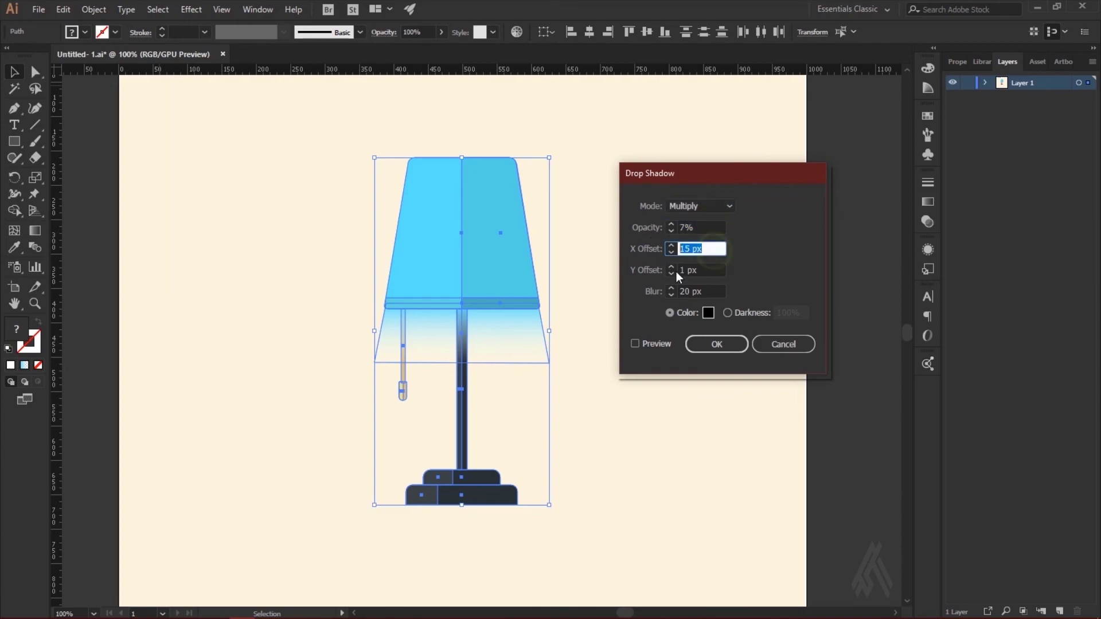
click(710, 271)
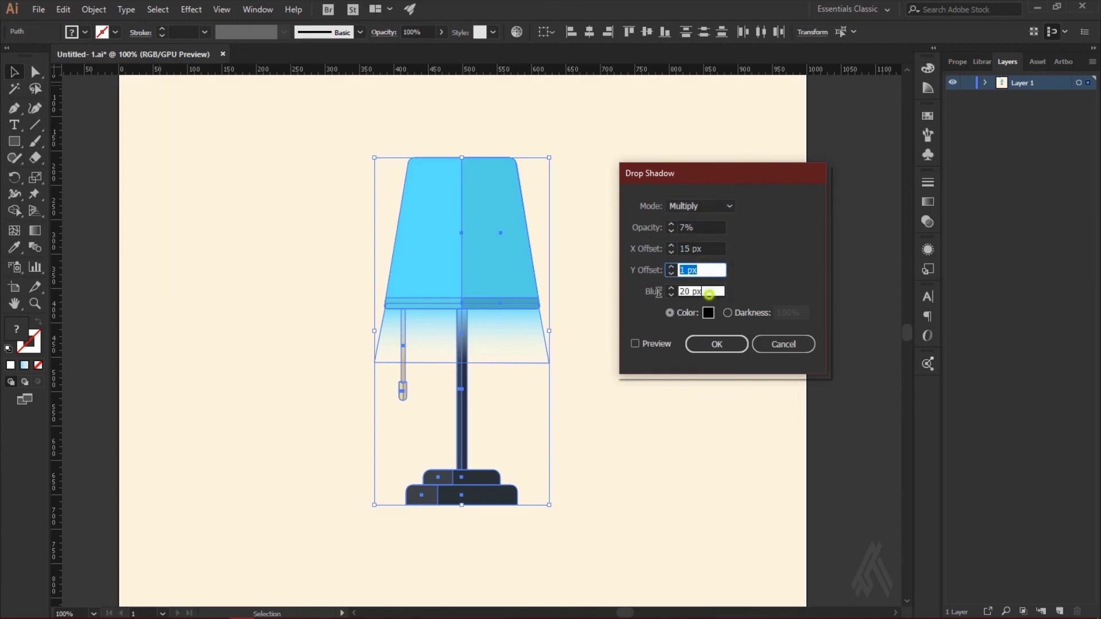
click(709, 293)
click(635, 344)
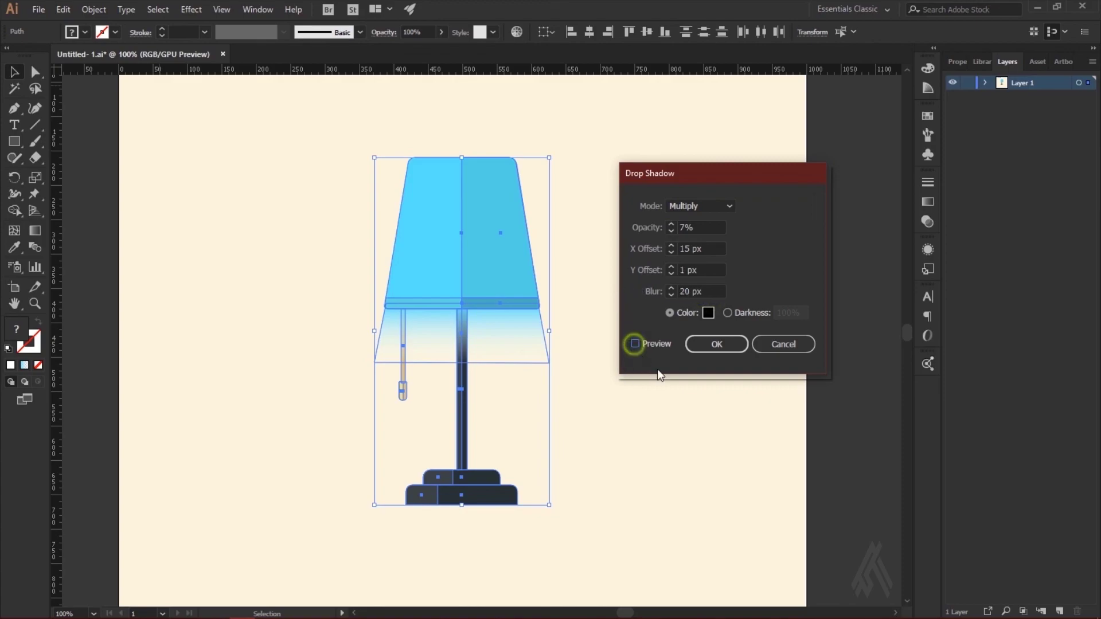
click(707, 344)
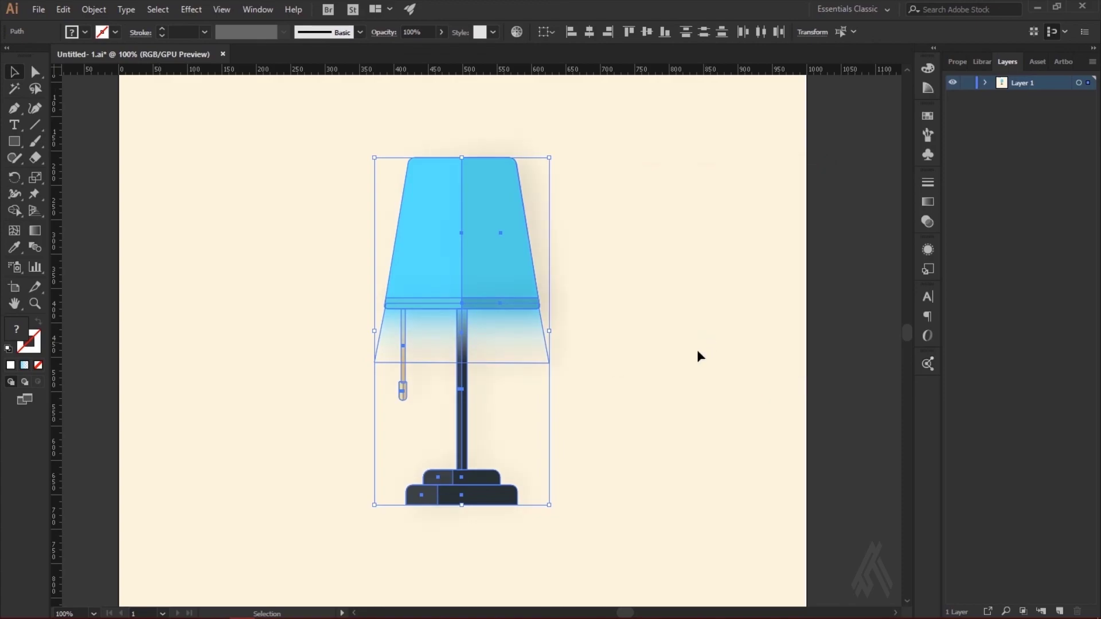
click(670, 359)
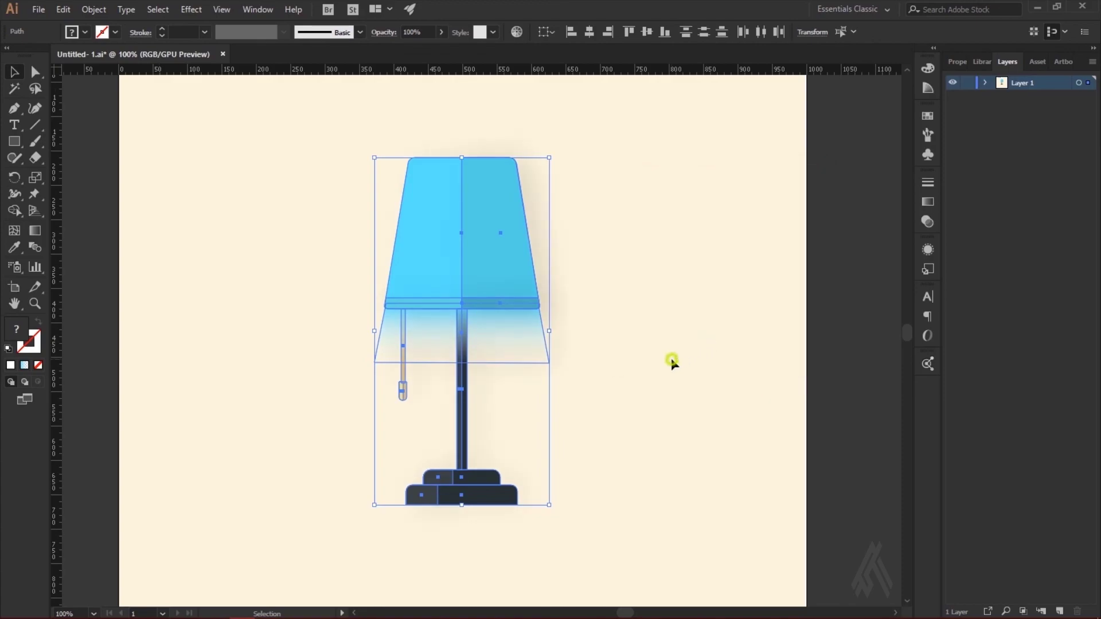
key(ctrl+minus)
click(754, 339)
scroll(753, 341, down, 2)
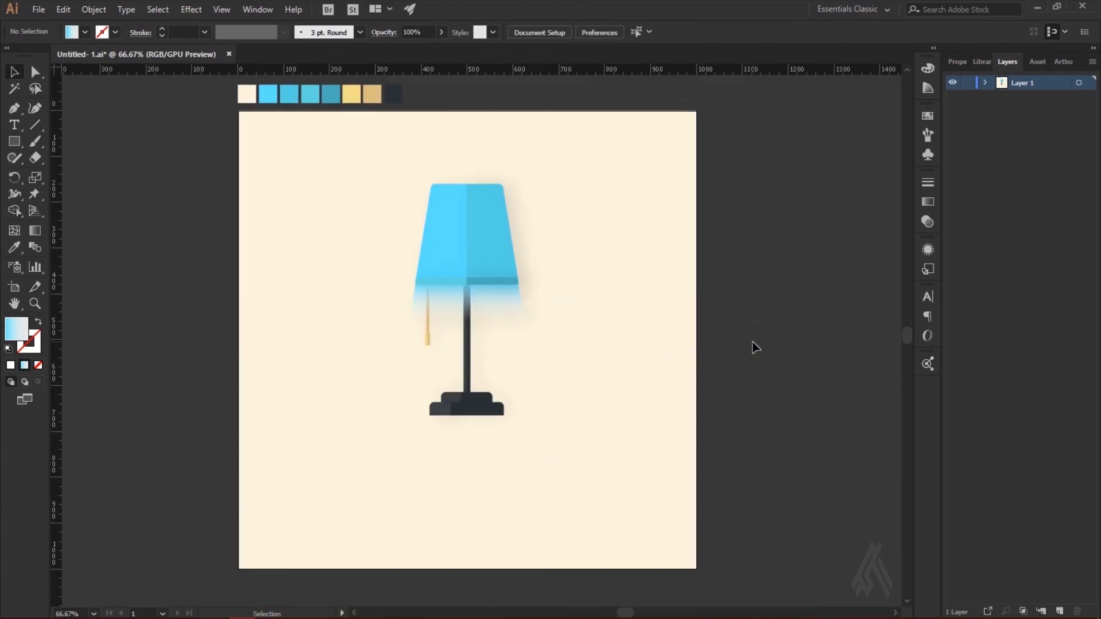
key(ctrl+plus)
scroll(693, 346, up, 3)
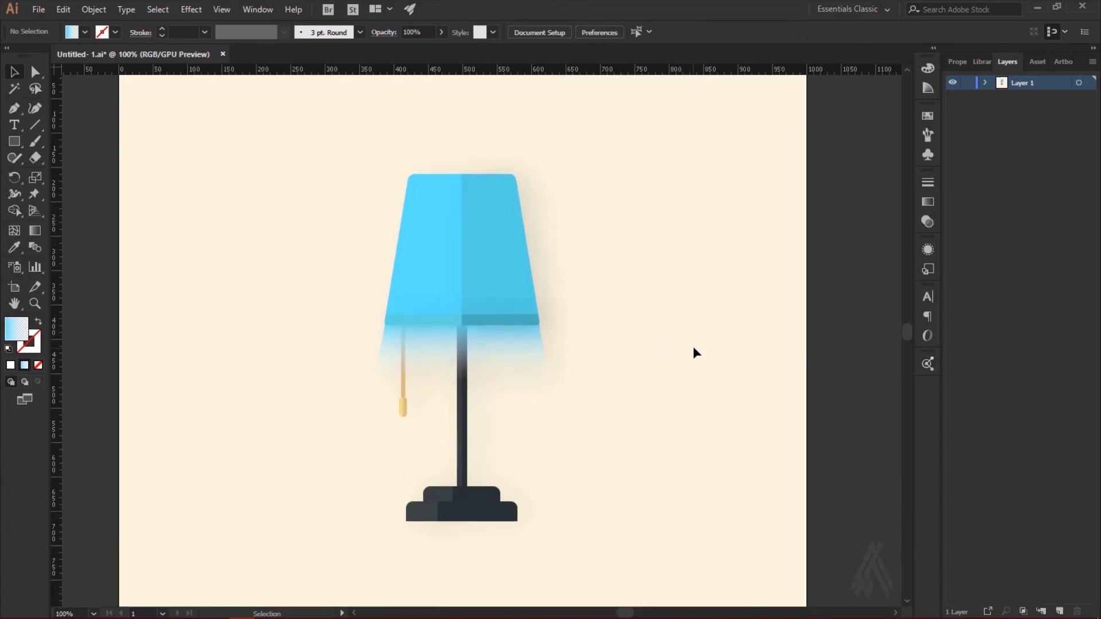